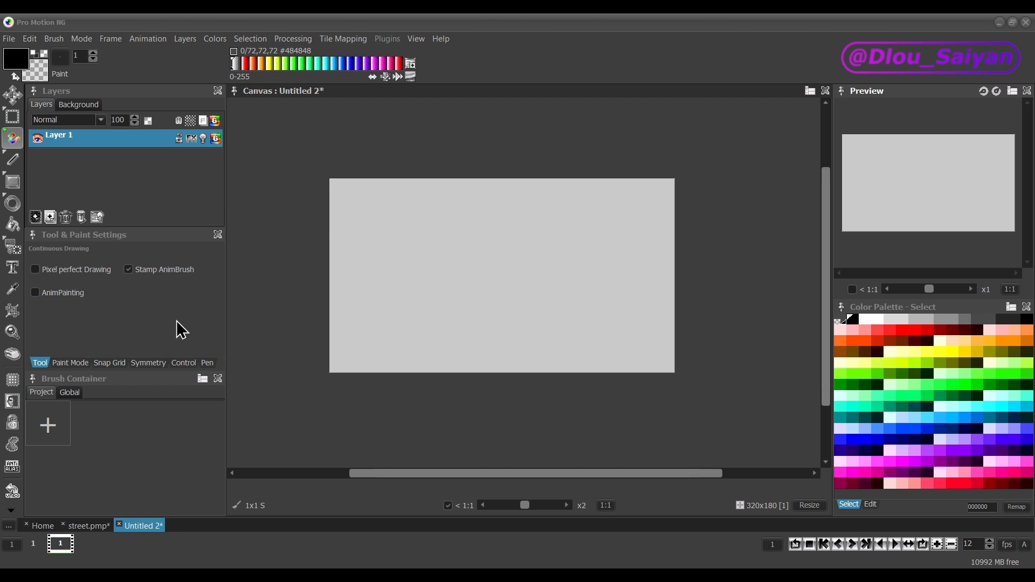
click(367, 316)
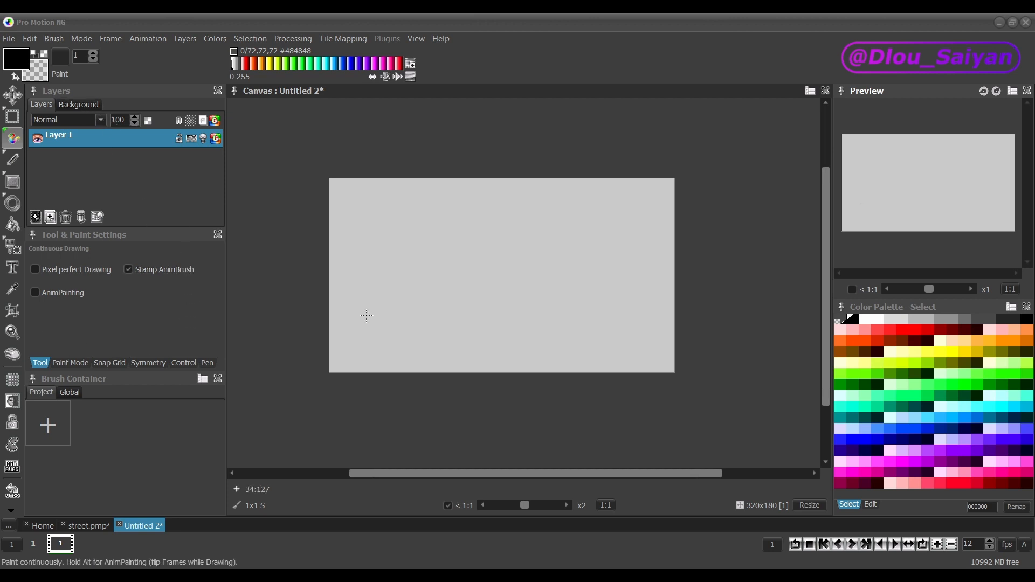
scroll(431, 268, up, 2)
scroll(439, 264, down, 2)
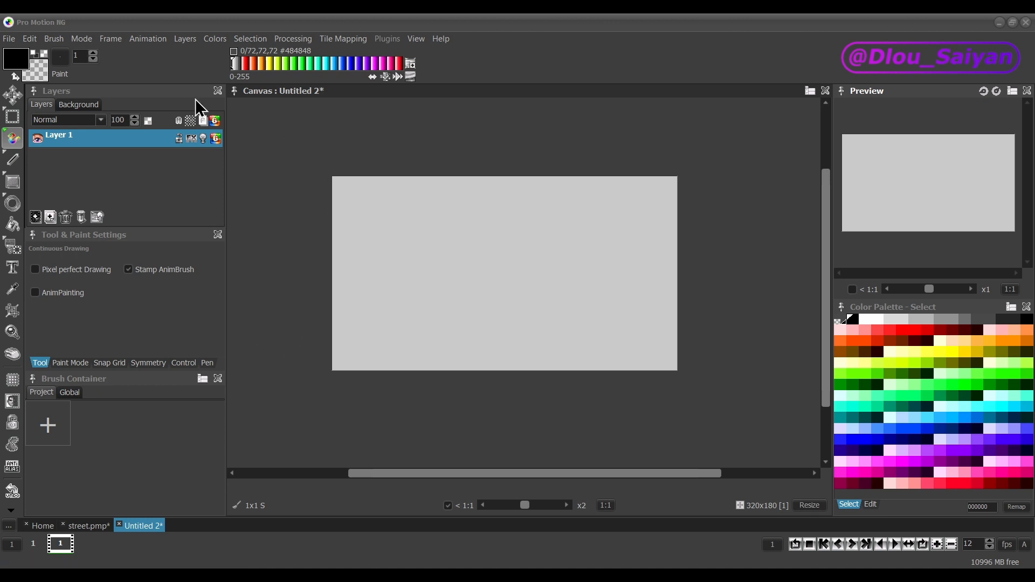
Change the canvas background to the solid grey ADADAD and return to the layer list.
click(77, 105)
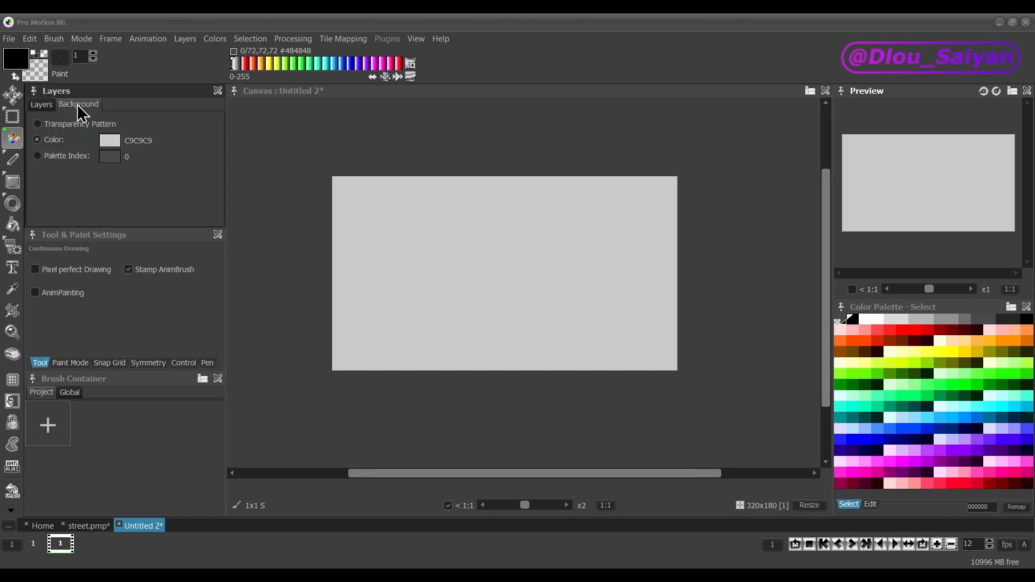
click(38, 125)
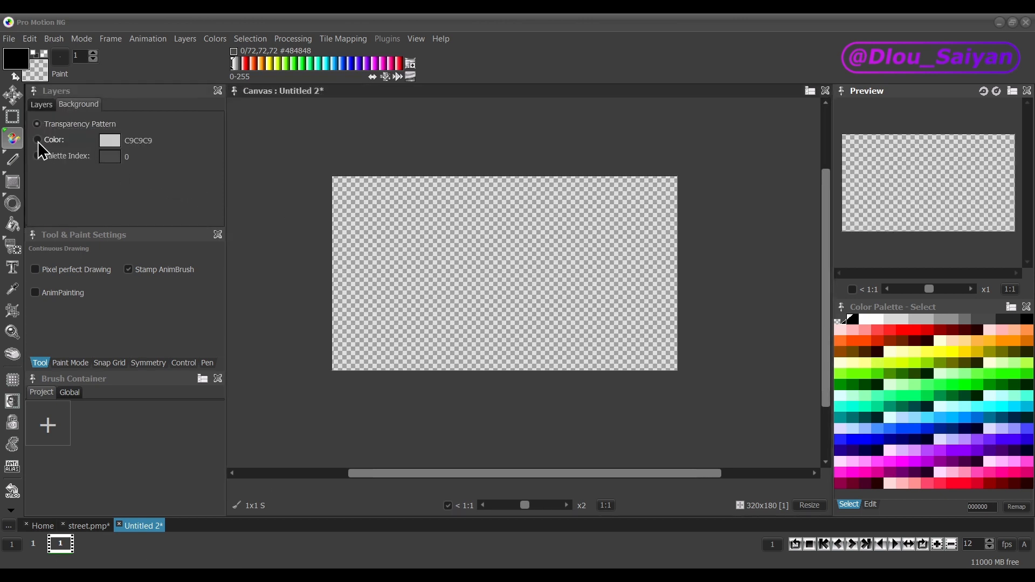
click(38, 140)
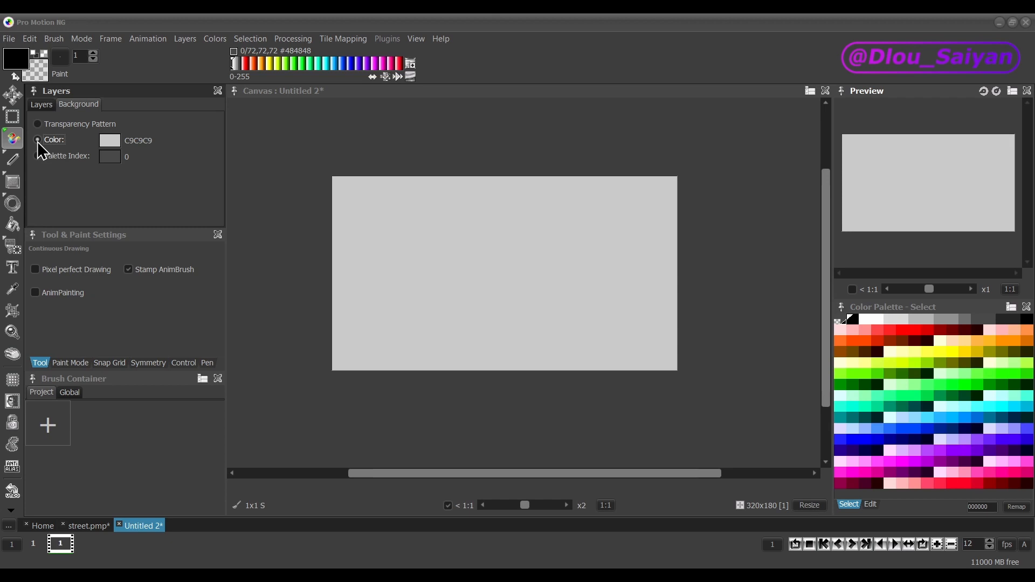
click(110, 140)
drag(351, 254, 311, 232)
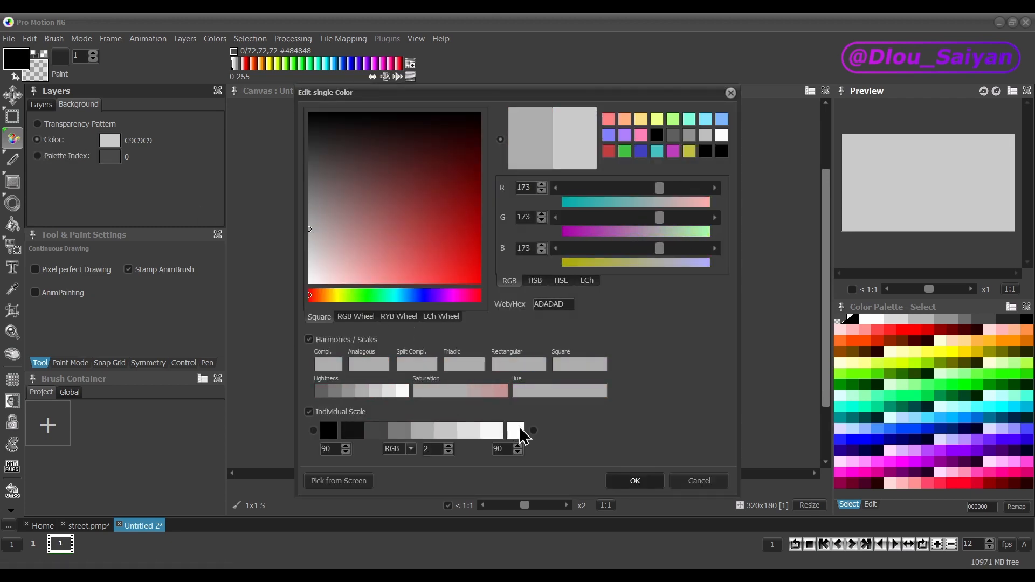
click(634, 481)
click(42, 104)
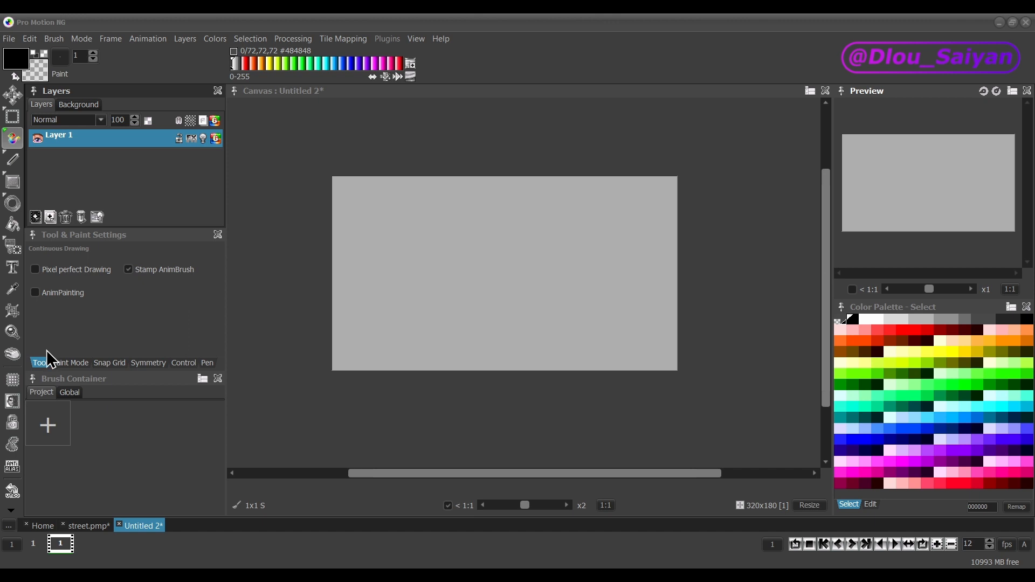
Disable pen pressure control of the brush tip size and return to the Paint tool's settings.
click(207, 363)
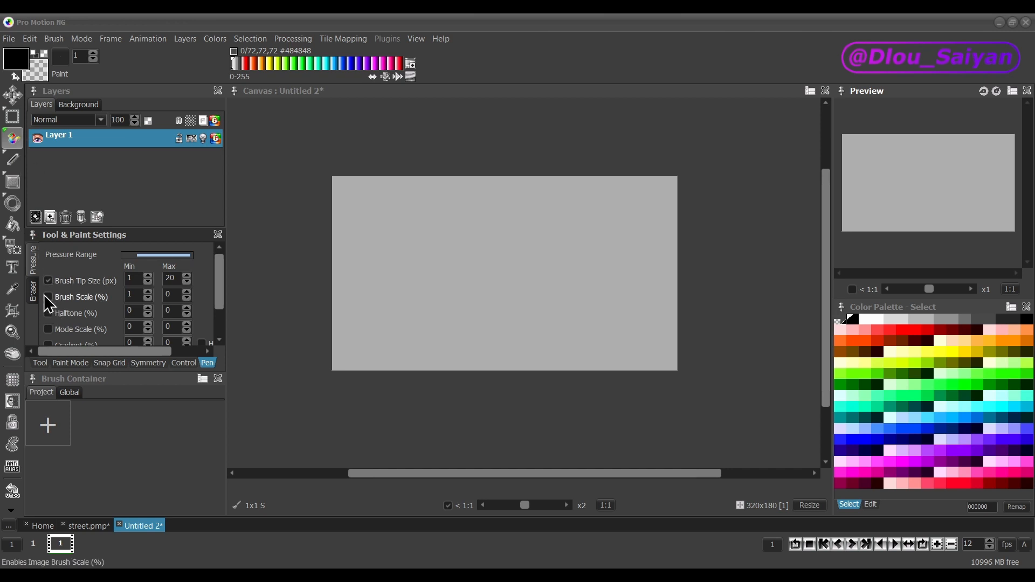
click(48, 282)
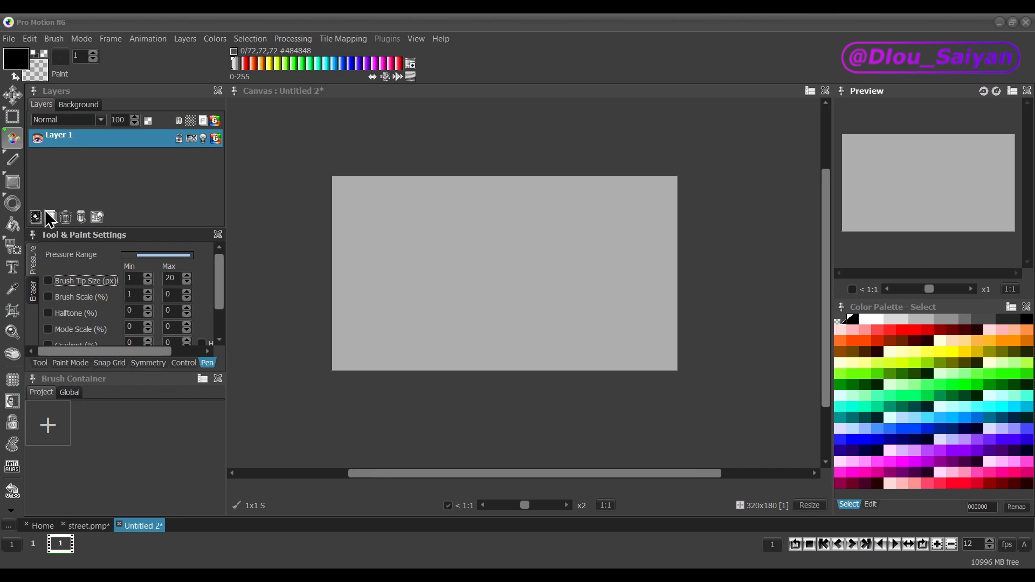
click(38, 365)
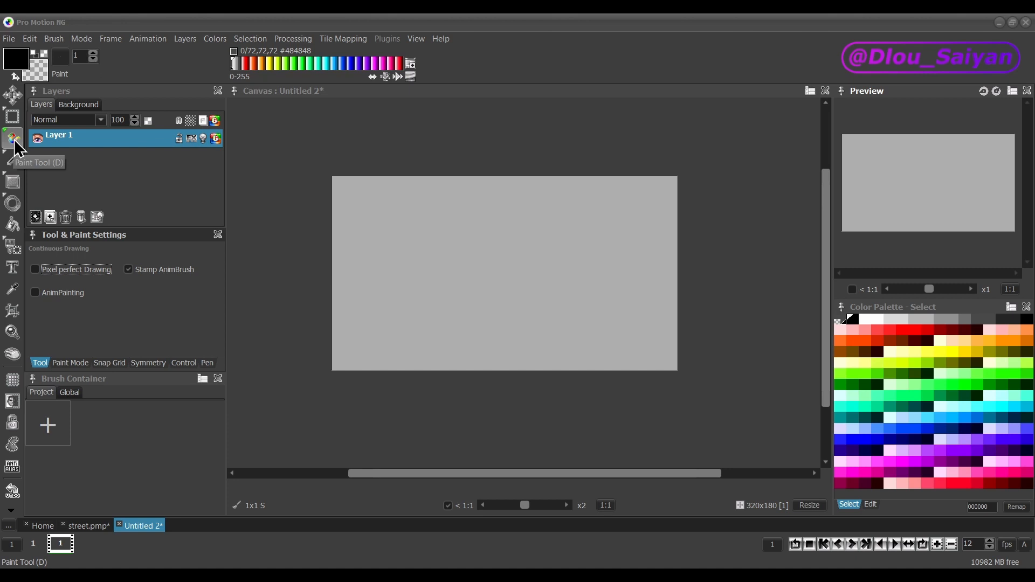
Draw large overlapping freehand black loops with the Paint tool and erase parts of the inner loop with the transparent second color.
click(13, 247)
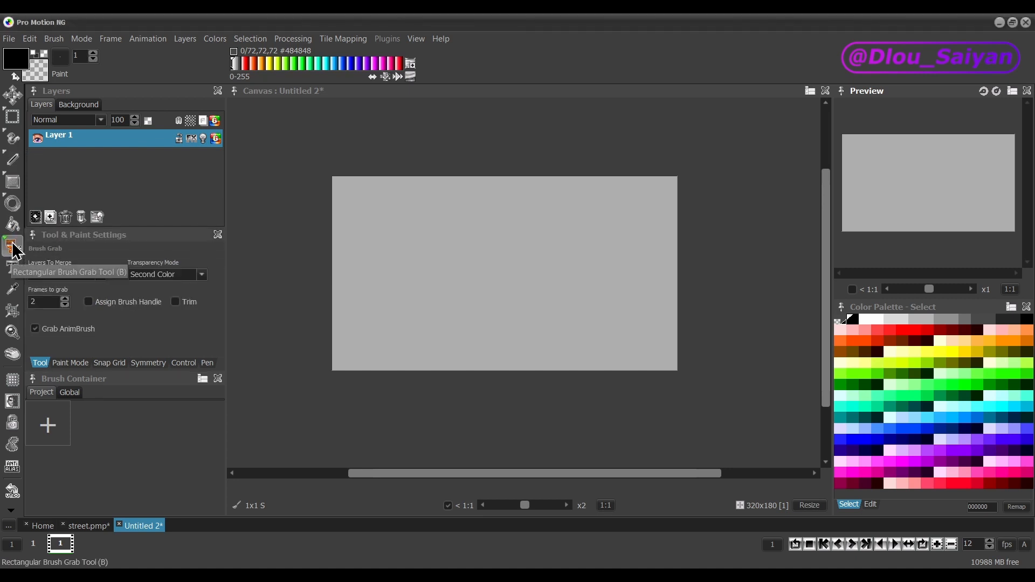
key(d)
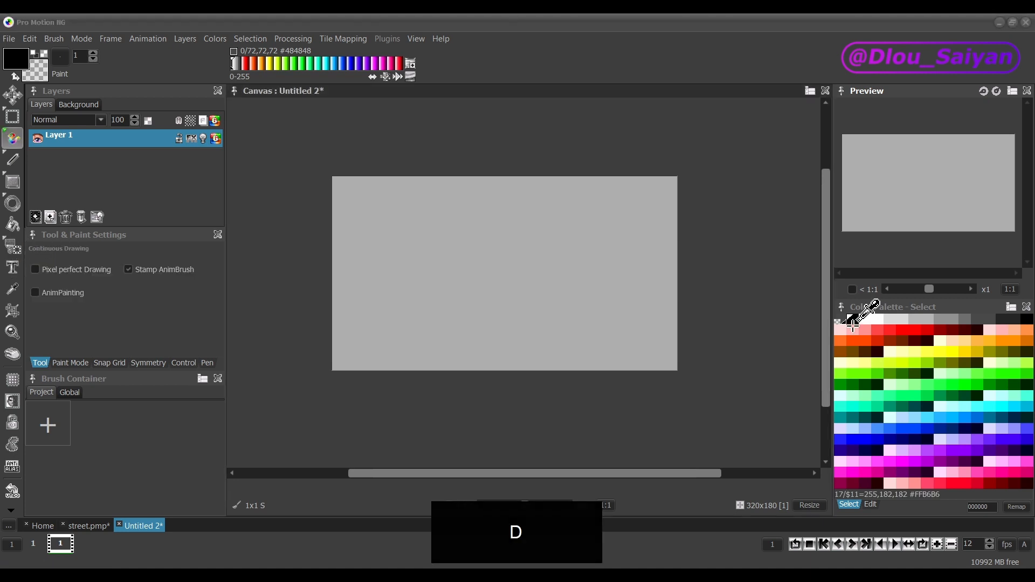
click(841, 330)
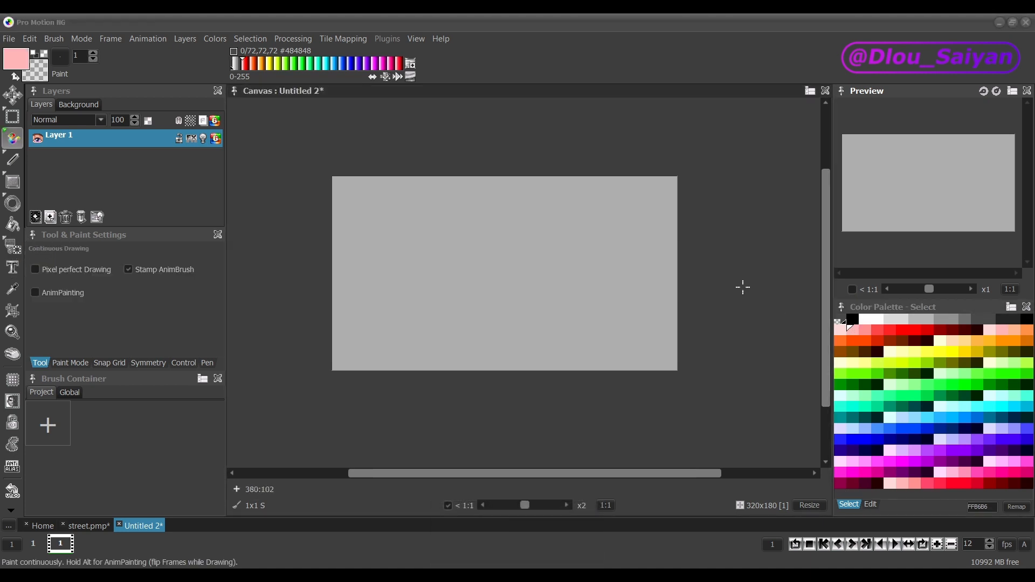
click(852, 319)
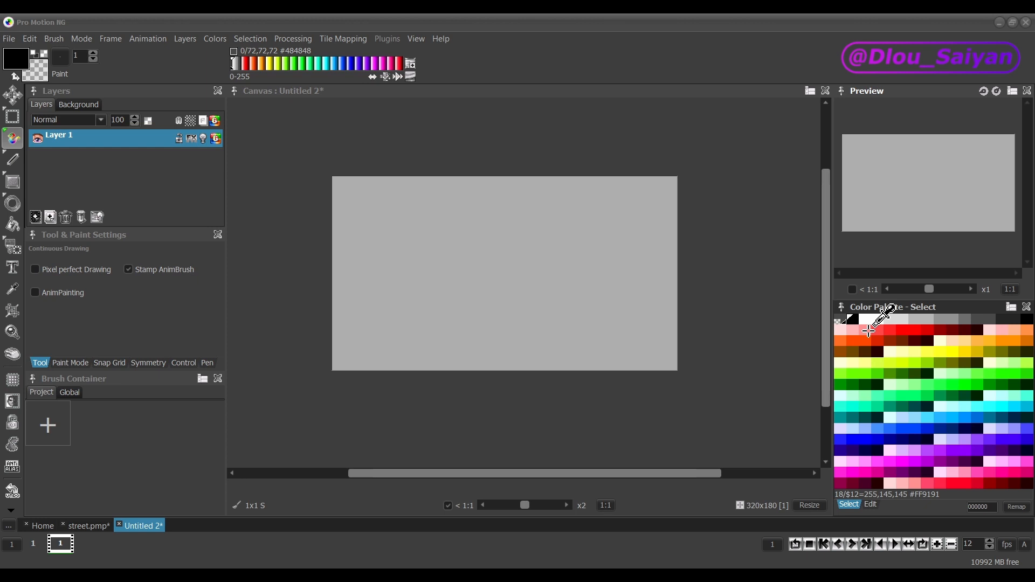
mouse_move(481, 258)
mouse_down()
mouse_move(439, 283)
mouse_move(507, 297)
mouse_move(493, 226)
mouse_move(422, 296)
mouse_move(535, 296)
mouse_move(464, 286)
mouse_up()
scroll(478, 292, up, 2)
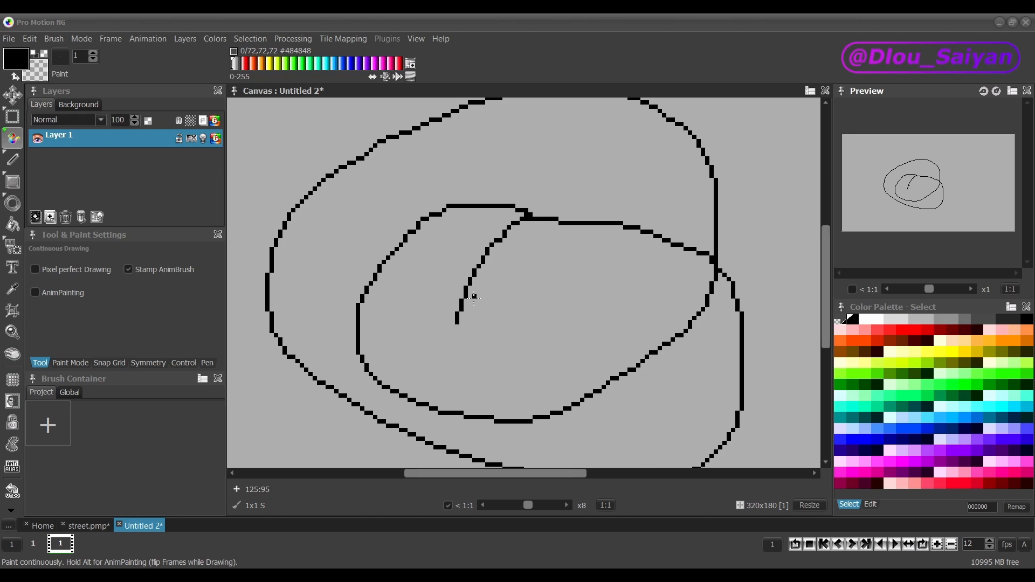
mouse_move(464, 293)
mouse_down()
mouse_move(479, 266)
mouse_move(488, 194)
mouse_move(548, 177)
mouse_up()
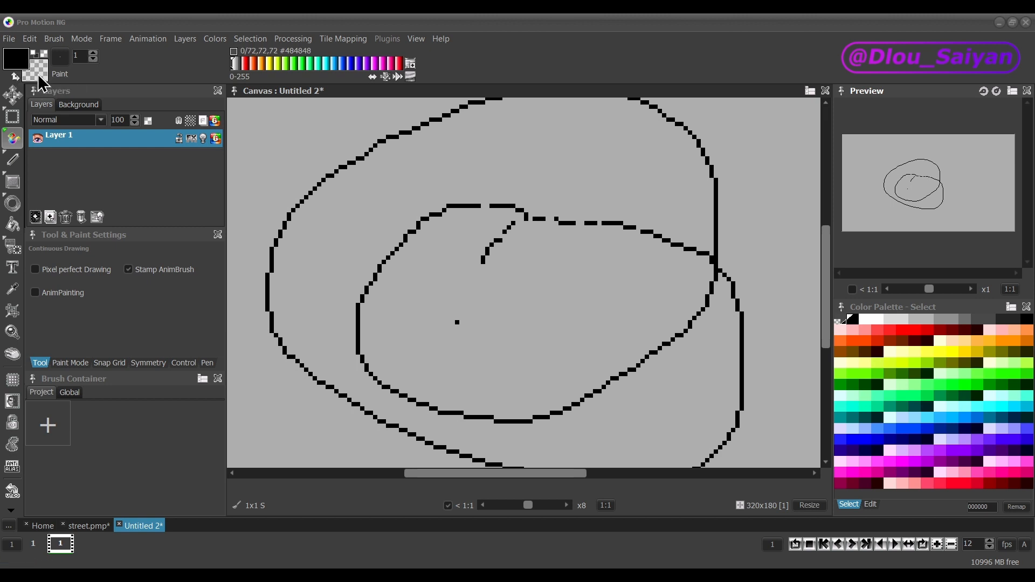
Scribble inside the loops in black and a bright green second color, and erase parts of the scribble with transparency as second color.
right_click(915, 398)
right_click(982, 376)
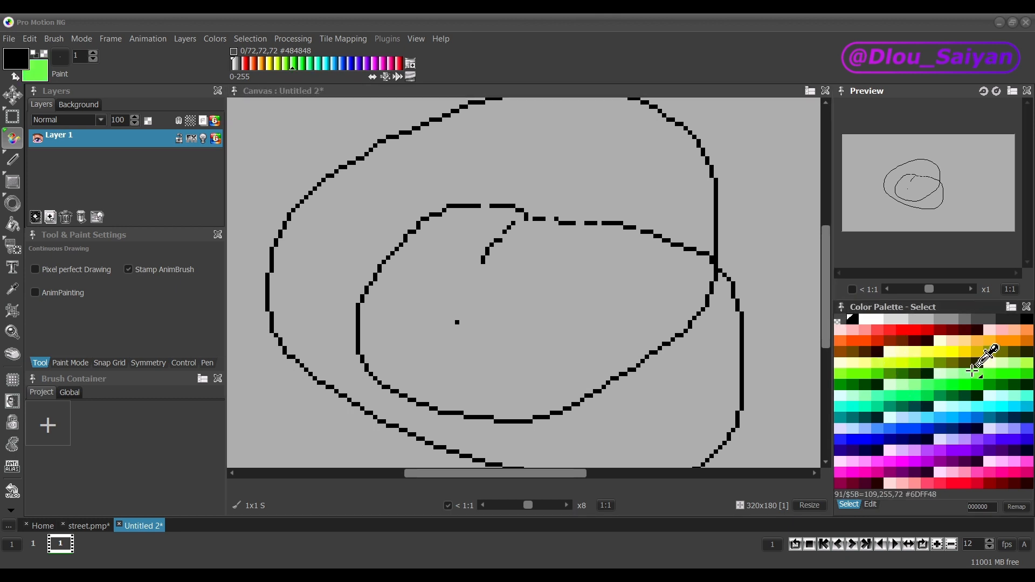
mouse_move(549, 265)
mouse_down()
mouse_move(476, 345)
mouse_move(570, 281)
mouse_move(570, 339)
mouse_move(540, 310)
mouse_move(561, 283)
mouse_move(492, 300)
mouse_move(537, 312)
mouse_move(518, 335)
mouse_up()
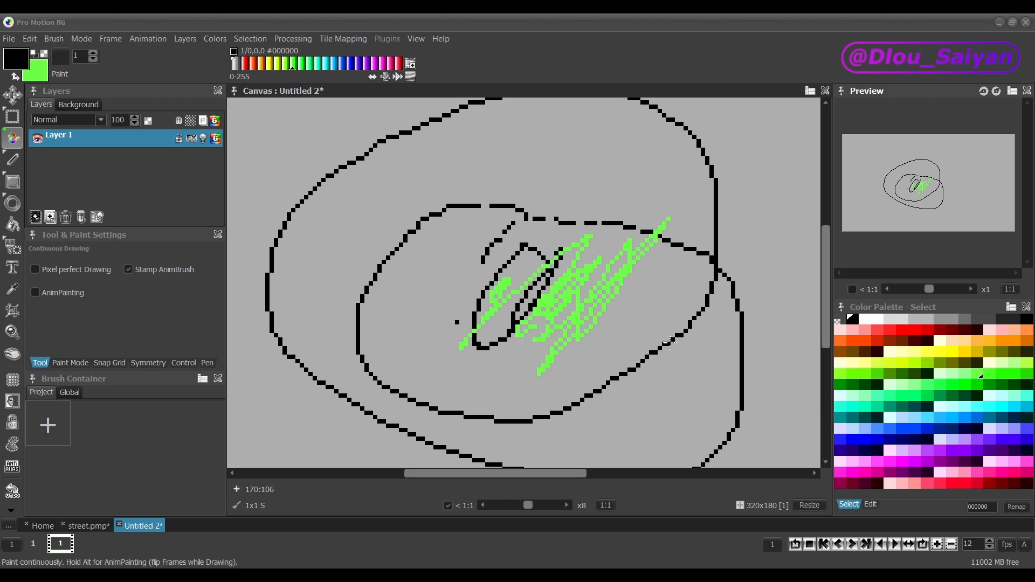
right_click(842, 319)
mouse_move(543, 364)
mouse_down()
mouse_move(557, 287)
mouse_move(517, 304)
mouse_move(536, 311)
mouse_up()
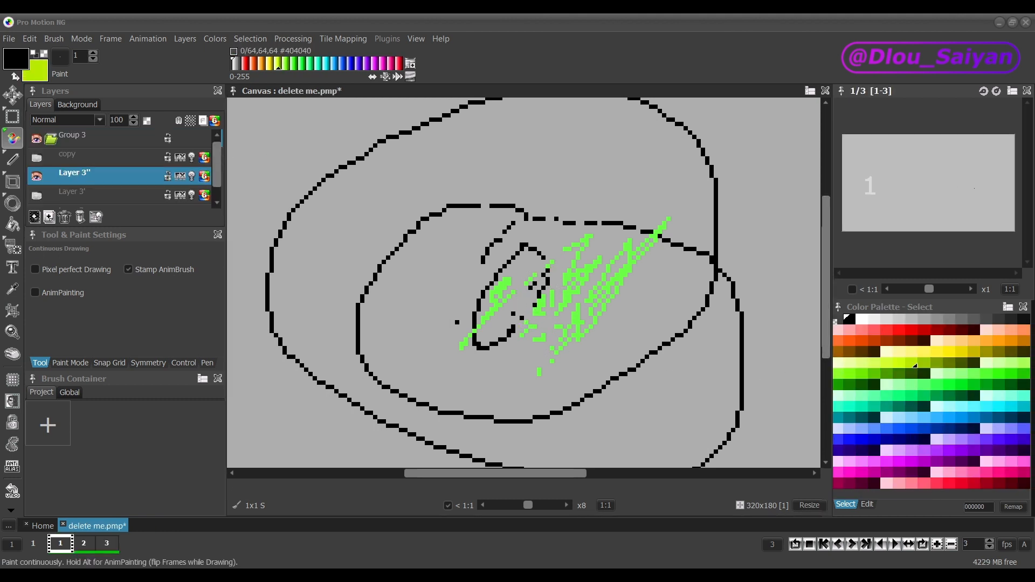
Reset the second color to transparency, pick a palette color as the second color, and reset it again.
key(BackSpace)
key(BackSpace)
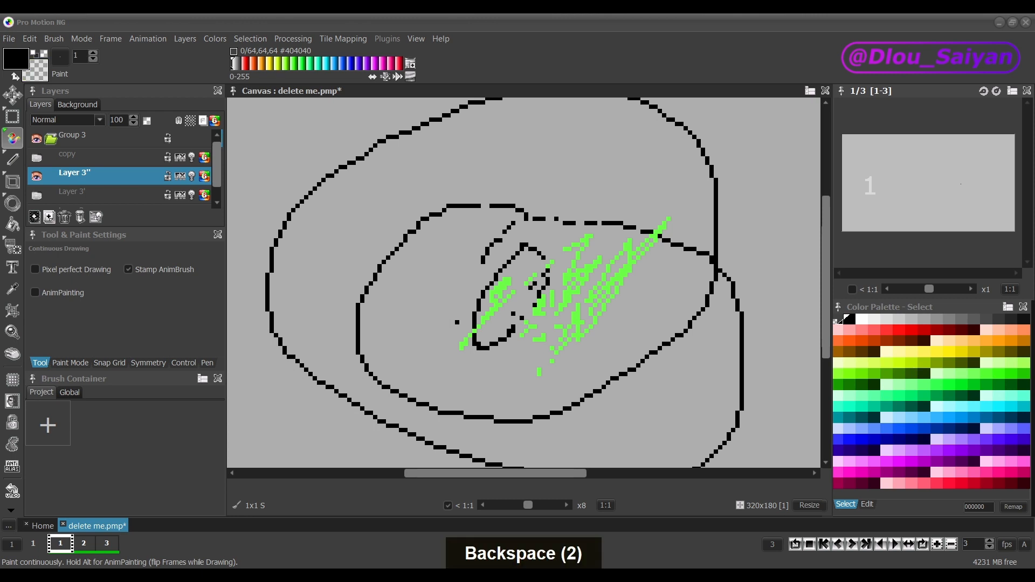
right_click(949, 365)
key(BackSpace)
key(BackSpace)
key(BackSpace)
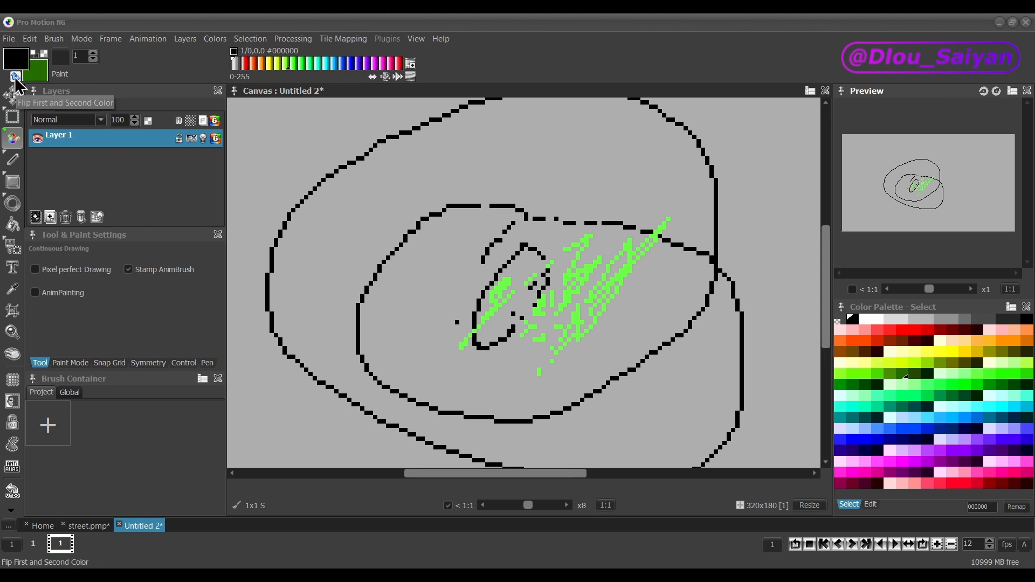
Flip the first and second colors back and forth, ending with black as the first color.
click(16, 77)
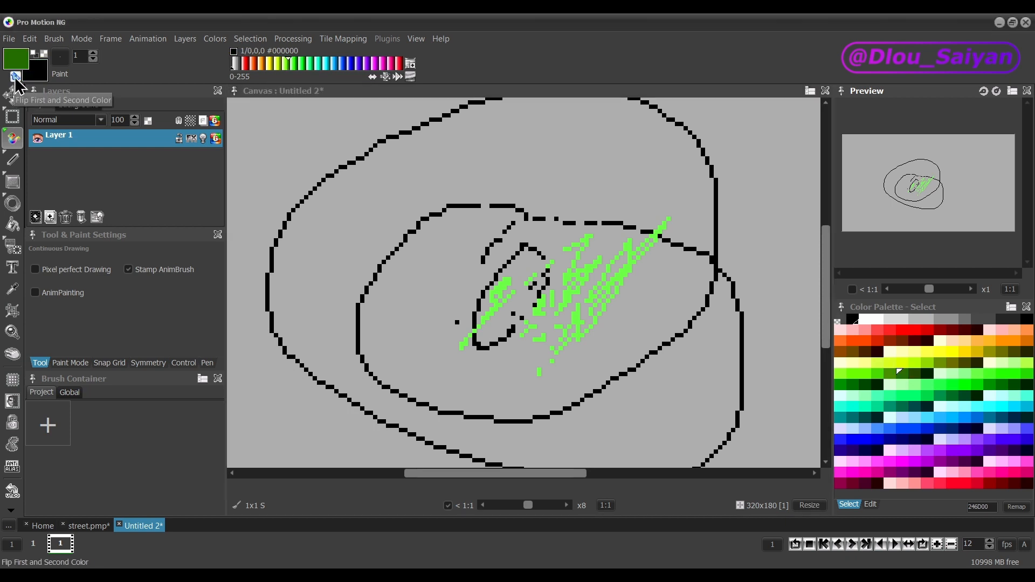
click(16, 77)
click(17, 77)
click(16, 77)
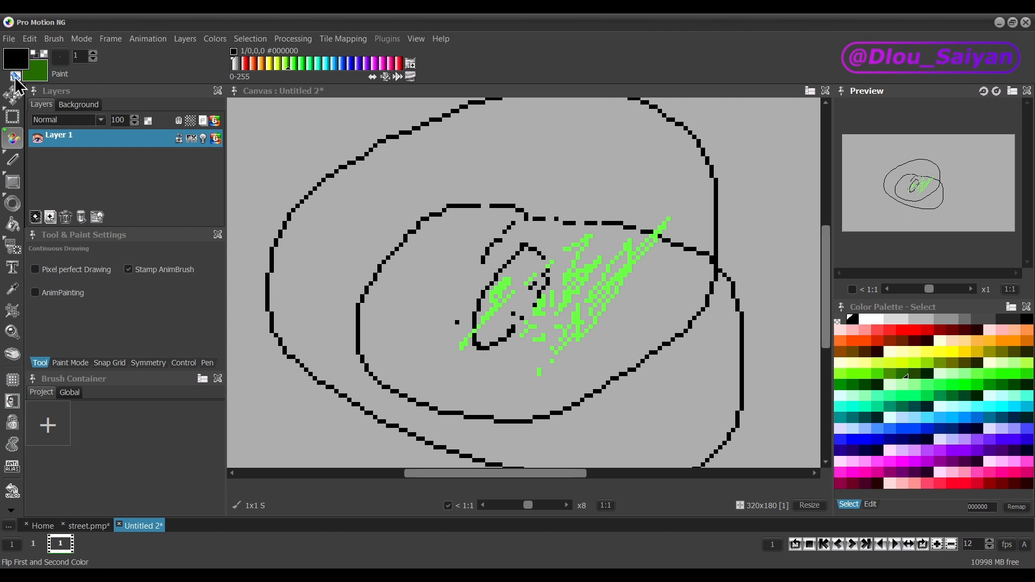
click(17, 77)
click(16, 77)
click(16, 77)
click(17, 77)
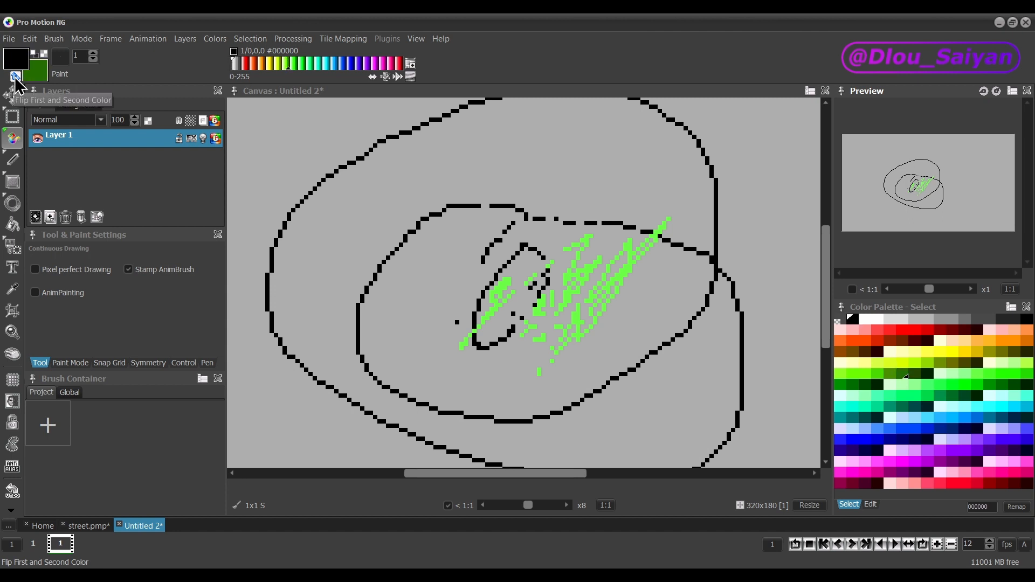
Select transparency to draw with, flip it to the second color, and replace it with the blue 0091FF from the palette.
click(45, 55)
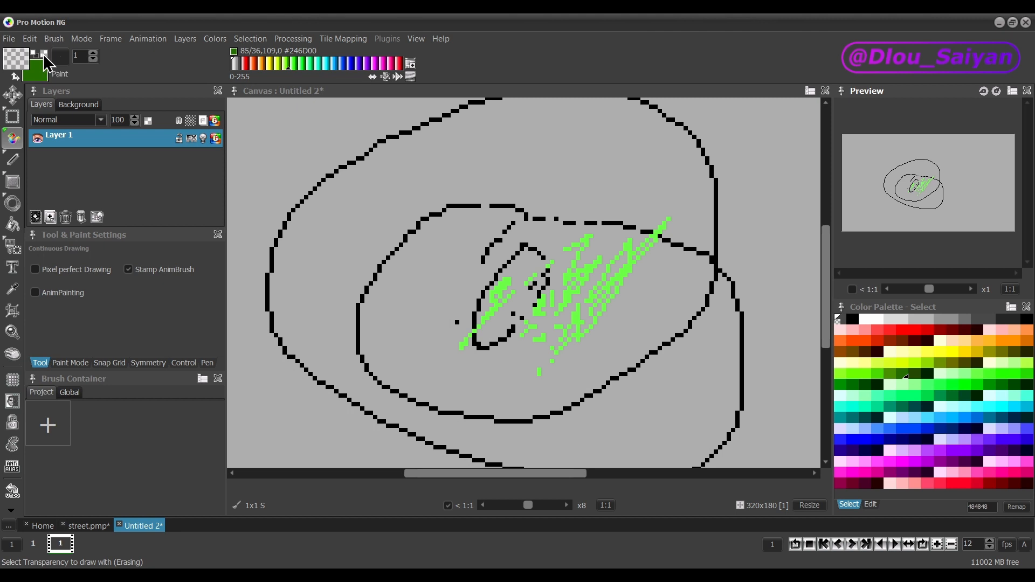
click(16, 76)
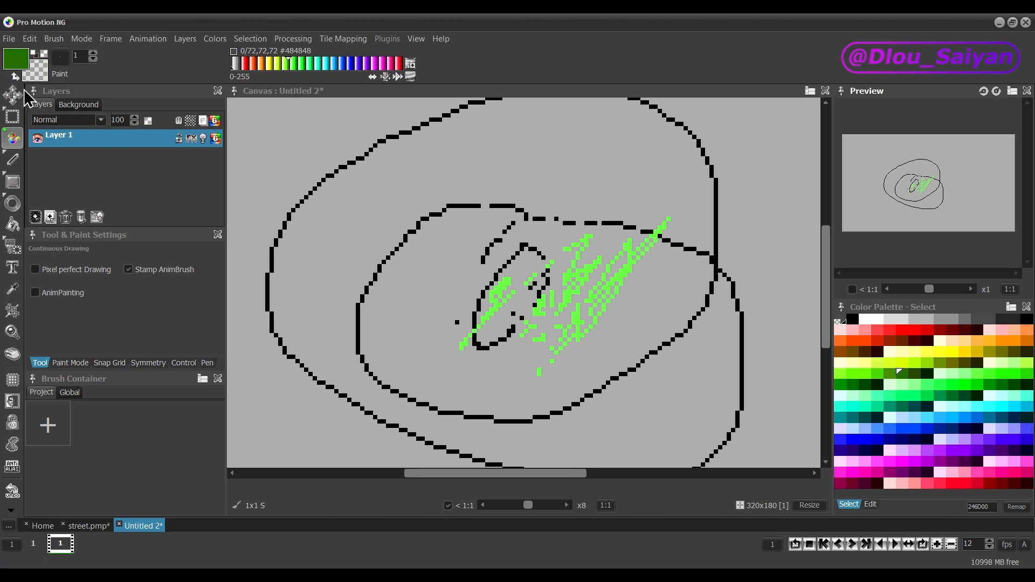
right_click(977, 362)
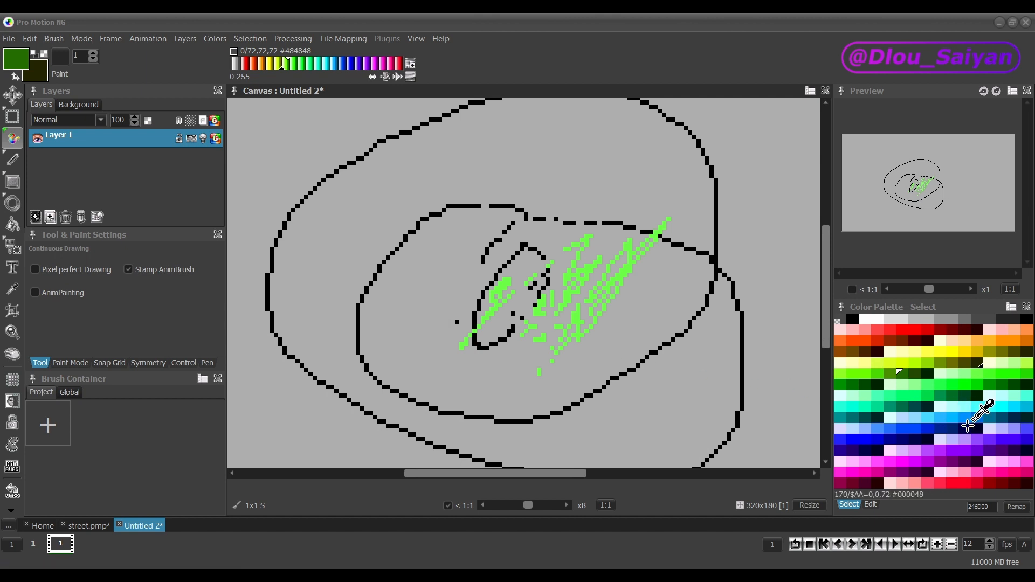
right_click(966, 421)
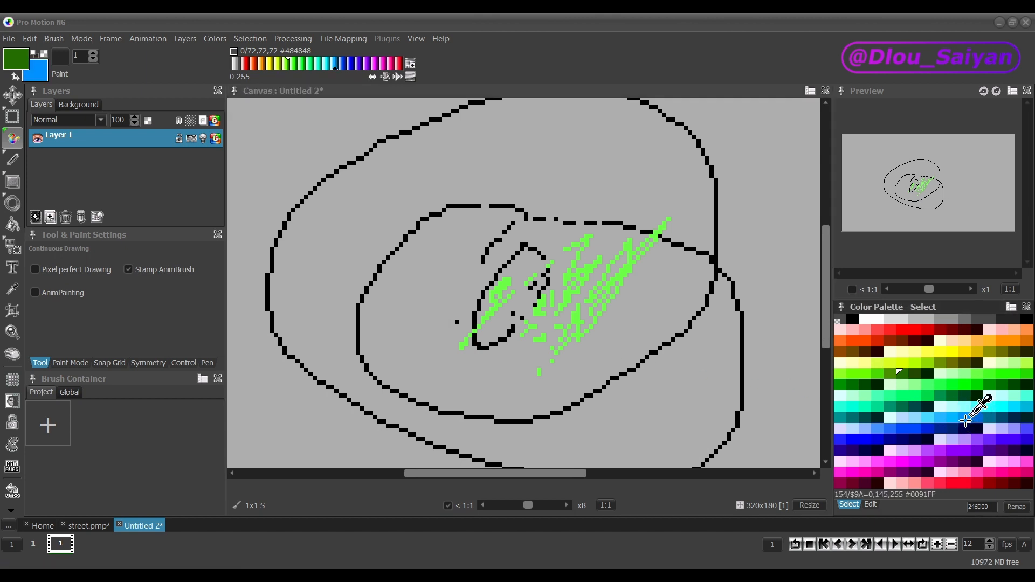
Reset the drawing colors to white and black, and set transparency as the second color with black as the first.
click(36, 58)
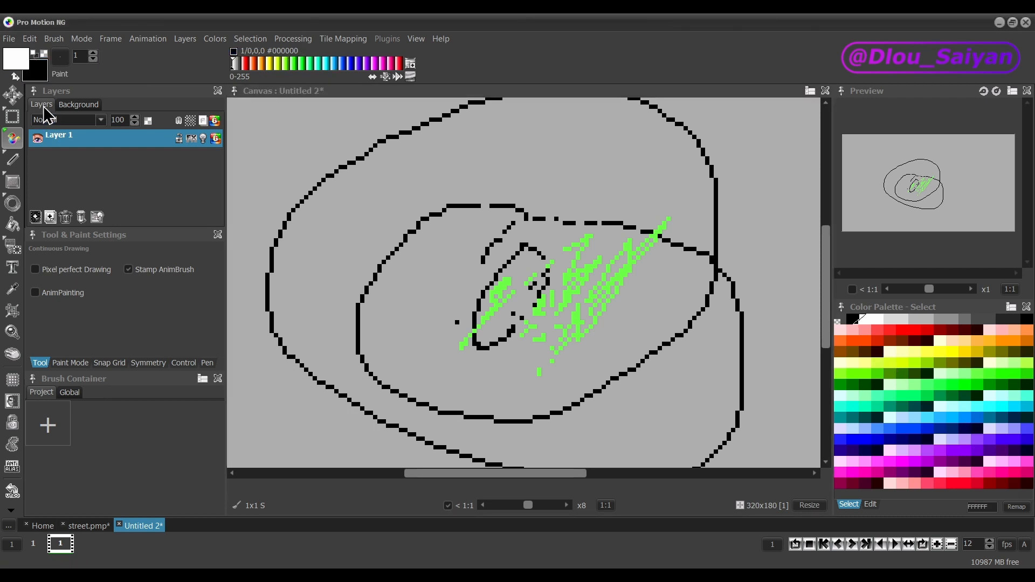
click(16, 76)
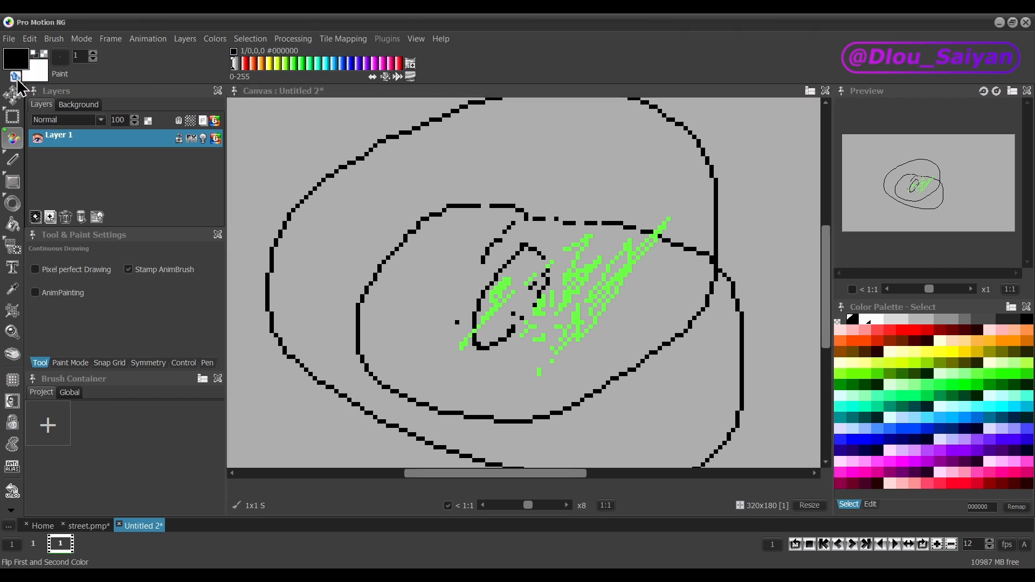
click(44, 55)
click(20, 80)
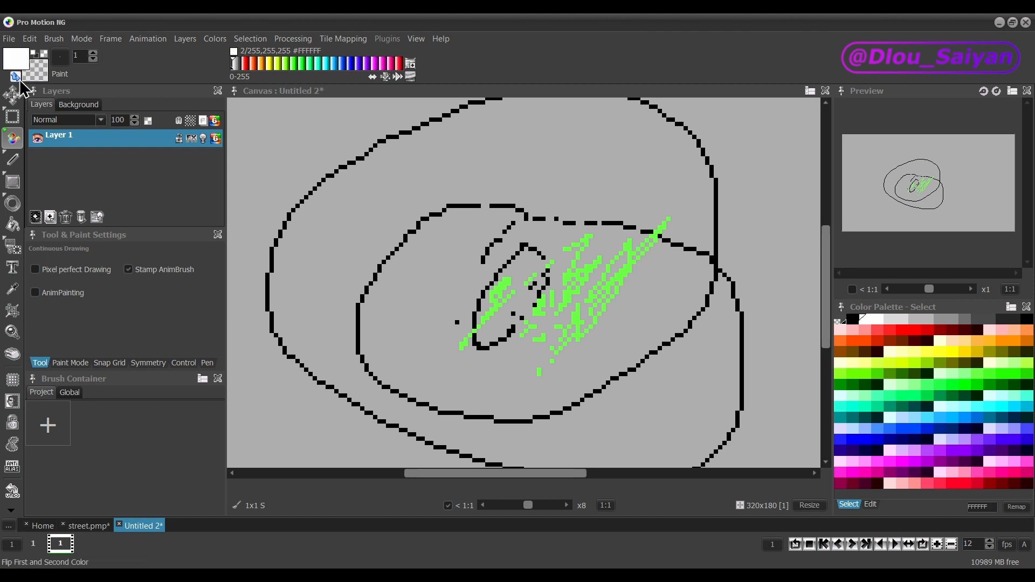
click(840, 321)
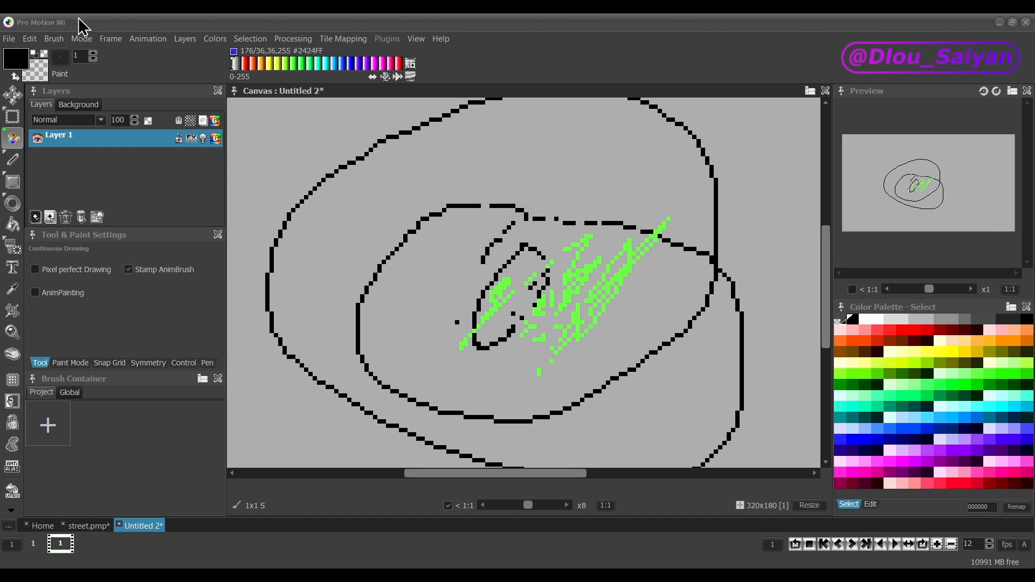
Set the brush size to 19 and paint a large solid black blob inside the loops.
click(84, 56)
drag(82, 70, 111, 74)
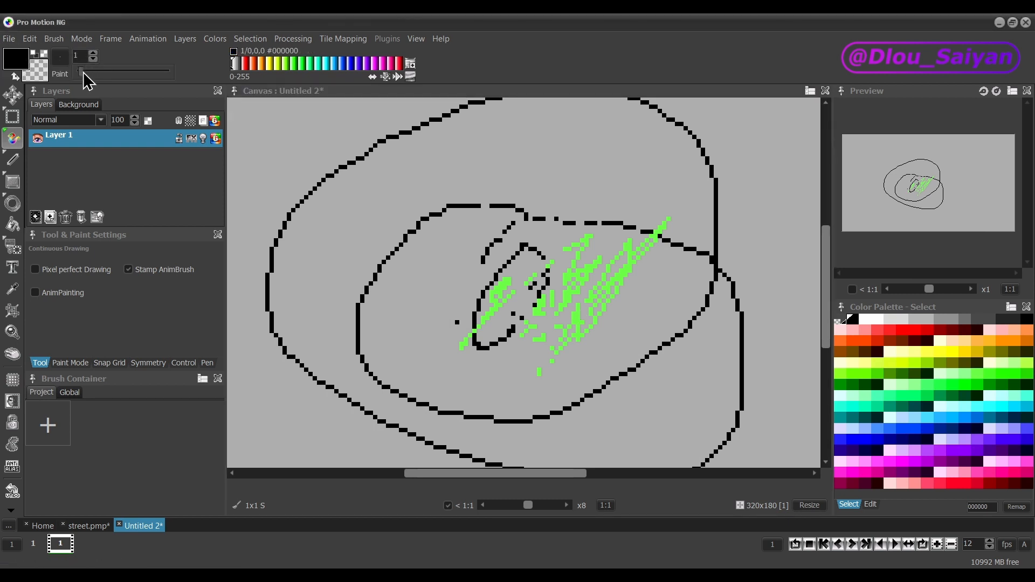
mouse_move(455, 273)
mouse_down()
mouse_move(558, 364)
mouse_move(517, 292)
mouse_up()
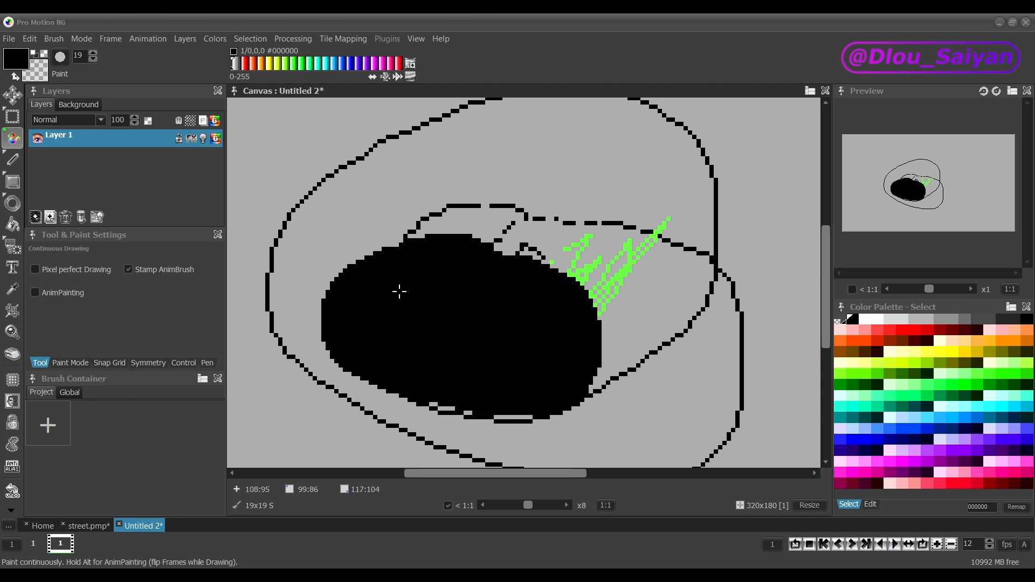
Reduce the brush size to 5 and paint a smaller black patch over the upper end of the green scribble.
click(85, 55)
drag(116, 80, 88, 92)
mouse_move(649, 215)
mouse_down()
mouse_move(644, 271)
mouse_move(672, 221)
mouse_move(655, 253)
mouse_up()
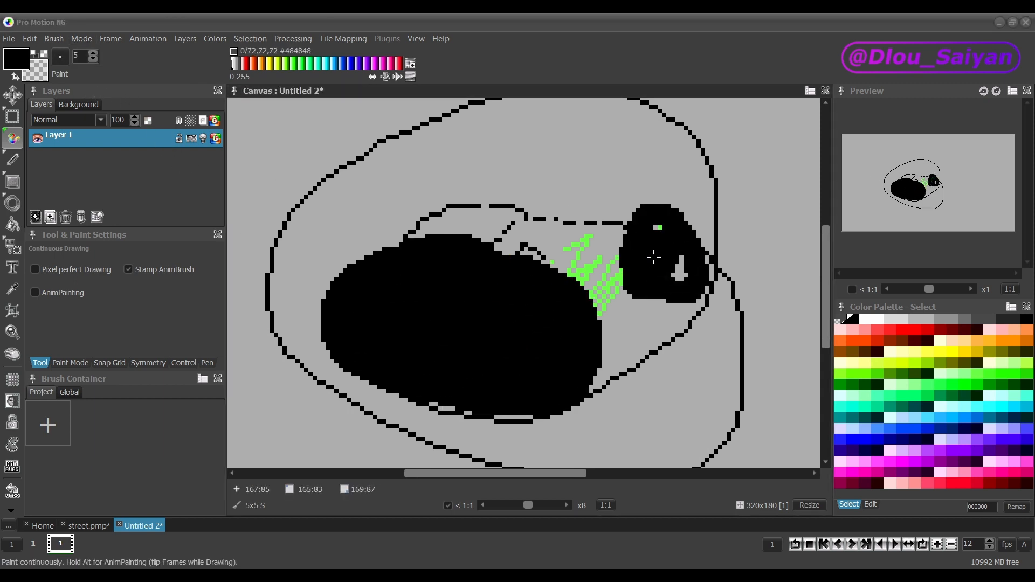
Examine the preset round and square brush shapes available for painting.
click(60, 59)
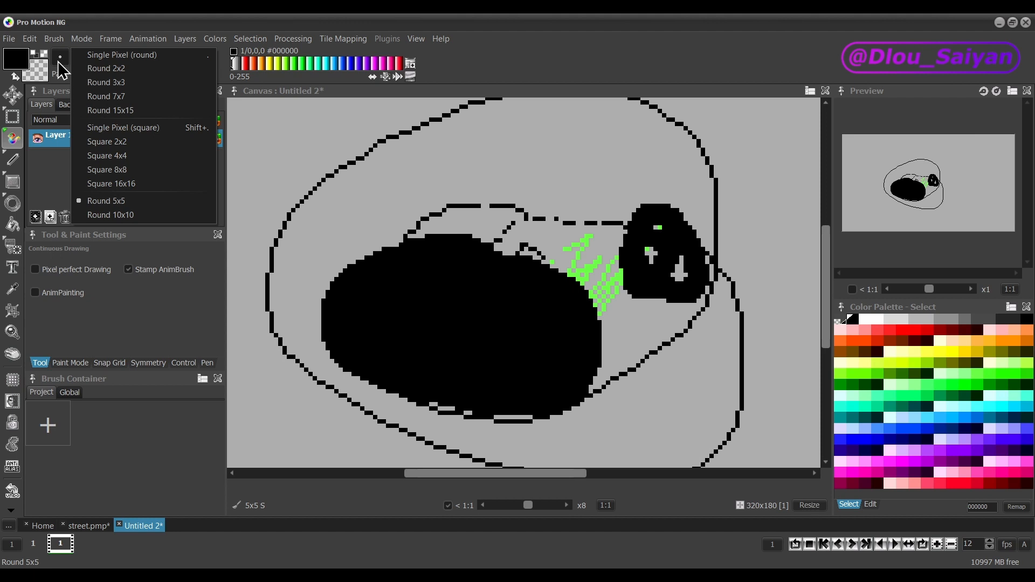
click(60, 58)
click(60, 57)
click(59, 76)
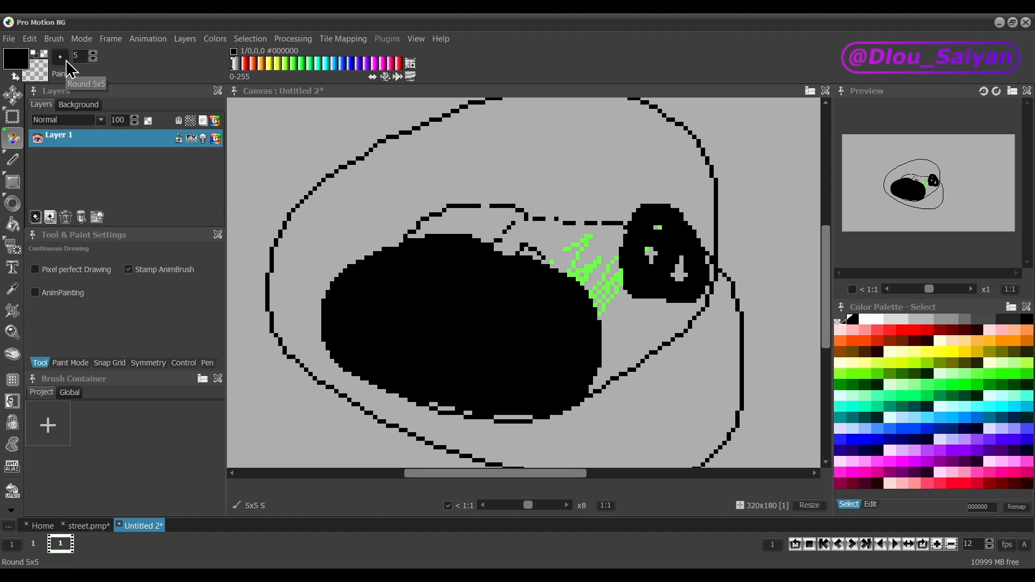
click(69, 69)
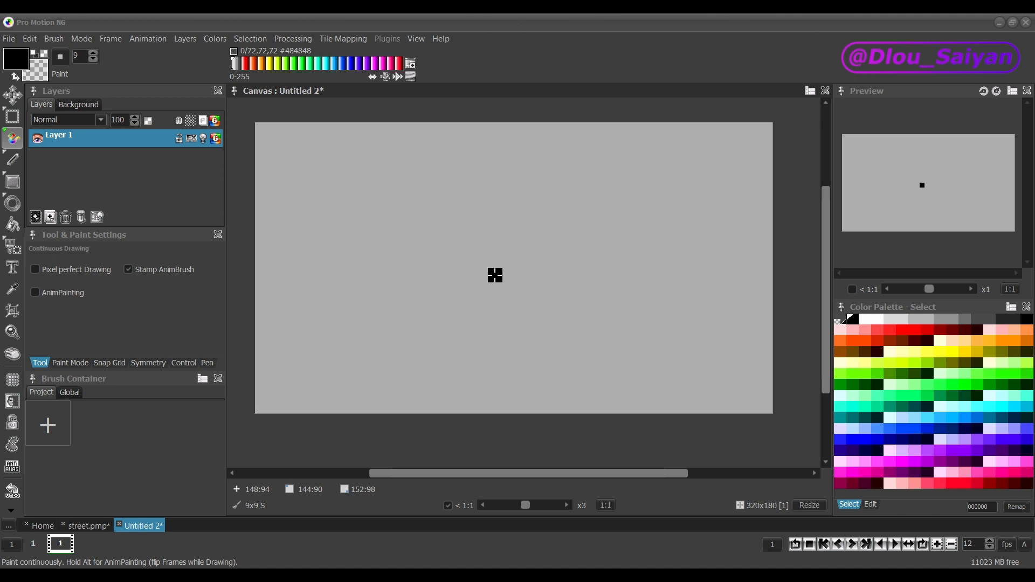
Enlarge the square brush step by step to size 23.
key(shift+plus)
key(shift+plus)
key(shift+plus)
key(shift+plus)
key(shift+plus)
key(shift+plus)
key(shift+plus)
key(shift+plus)
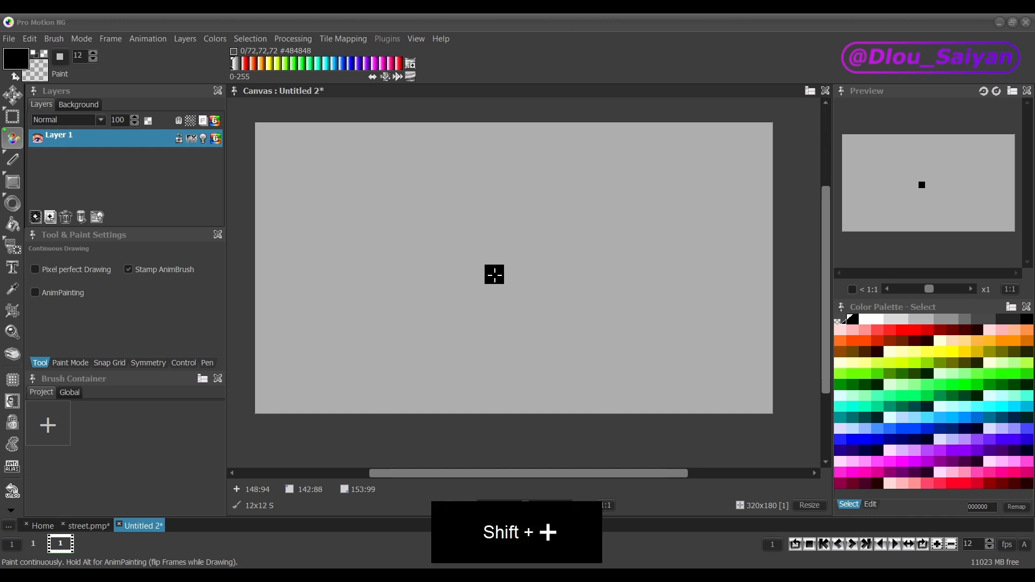
key(shift+plus)
key(shift+plus)
key(shift+plus)
key(shift+plus)
key(shift+plus)
key(shift+plus)
key(shift+plus)
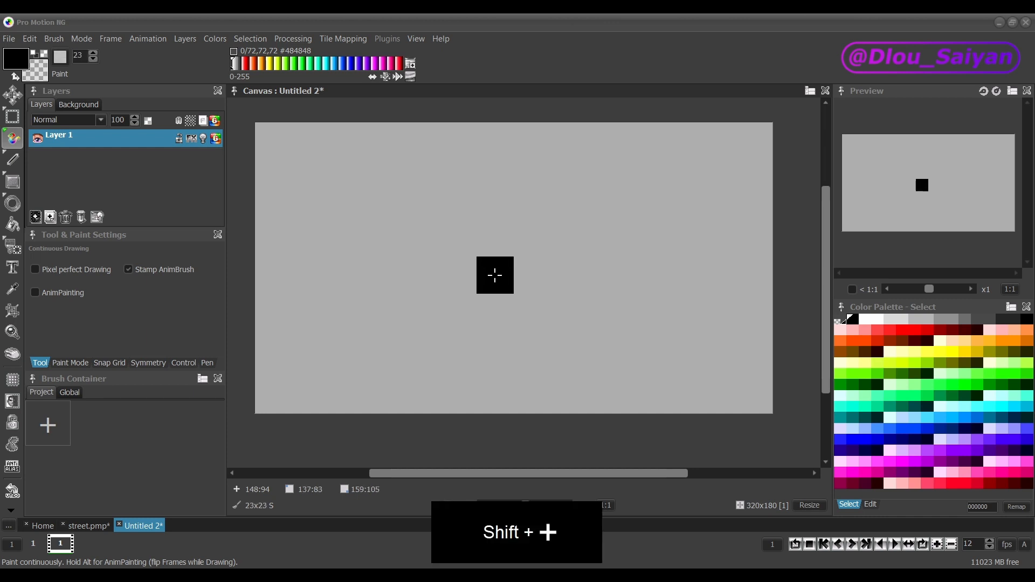
Shrink the square brush step by step to size 3.
key(shift+minus)
key(shift+minus)
key(shift+minus)
key(shift+minus)
key(shift+minus)
key(shift+minus)
key(shift+minus)
key(shift+minus)
key(shift+minus)
key(shift+minus)
key(shift+minus)
key(shift+minus)
key(shift+minus)
key(shift+minus)
key(shift+minus)
key(shift+minus)
key(shift+minus)
key(shift+minus)
key(shift+minus)
key(shift+minus)
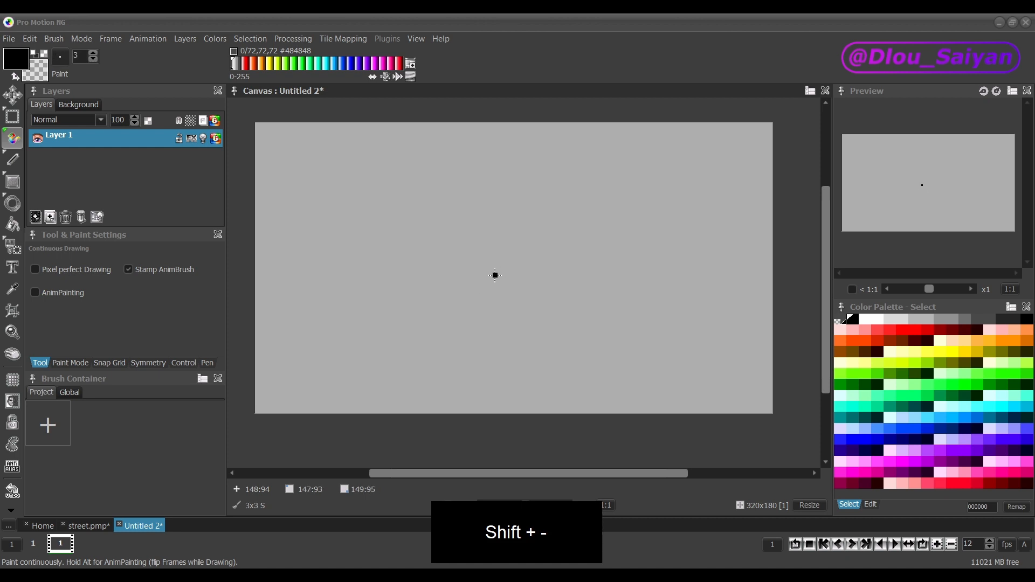
Enlarge the square brush from its small size up to 44.
key(shift+equal)
key(shift+equal)
key(shift+equal)
key(shift+equal)
key(shift+equal)
key(shift+equal)
key(shift+equal)
key(shift+equal)
key(shift+equal)
key(shift+equal)
key(shift+equal)
key(shift+equal)
key(shift+equal)
key(shift+equal)
key(shift+equal)
key(shift+equal)
key(shift+equal)
key(shift+equal)
key(shift+equal)
key(shift+equal)
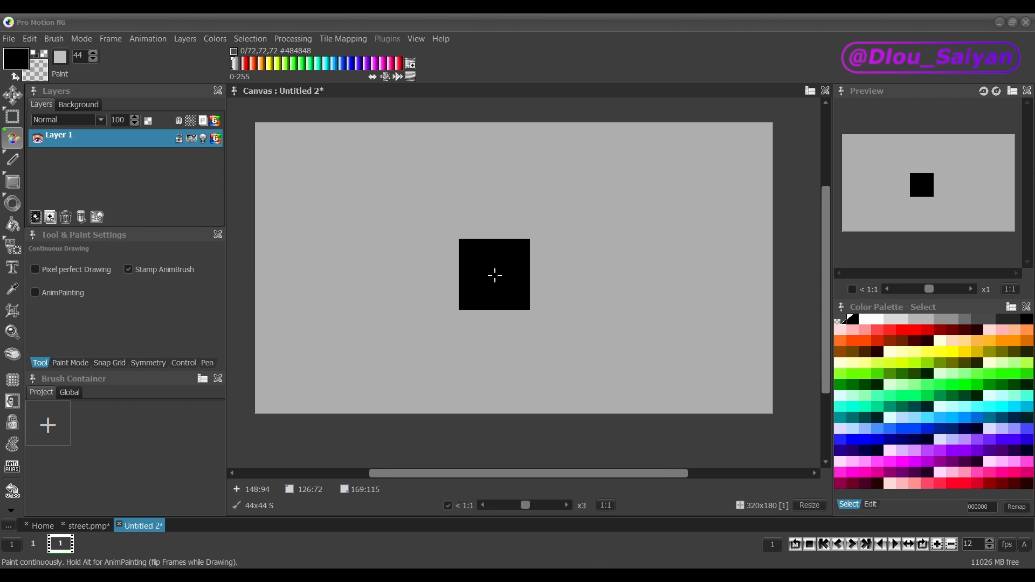
Switch to the round single-pixel brush and enlarge it to size 33.
key(period)
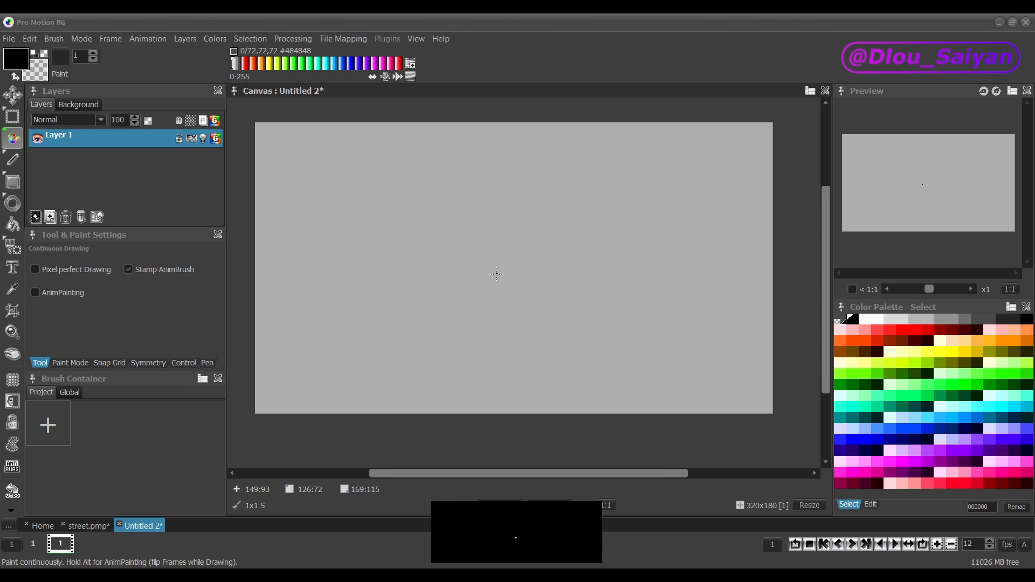
key(plus)
key(plus)
key(plus)
key(plus)
key(plus)
key(plus)
key(plus)
key(plus)
key(plus)
key(plus)
key(plus)
key(plus)
key(plus)
key(plus)
key(plus)
key(plus)
key(plus)
key(plus)
key(plus)
key(plus)
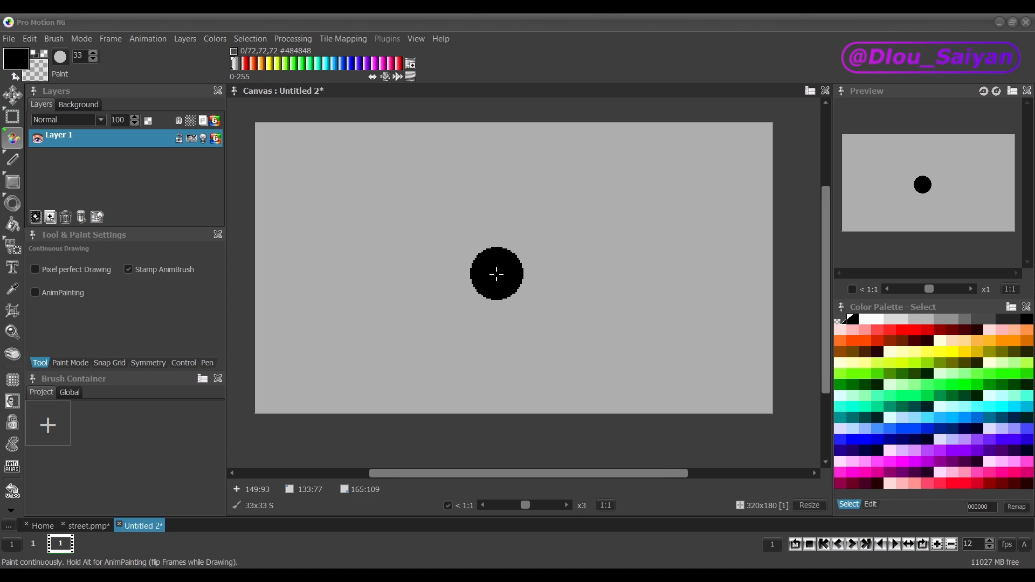
Switch to the square single-pixel brush and enlarge it to size 29.
key(shift+period)
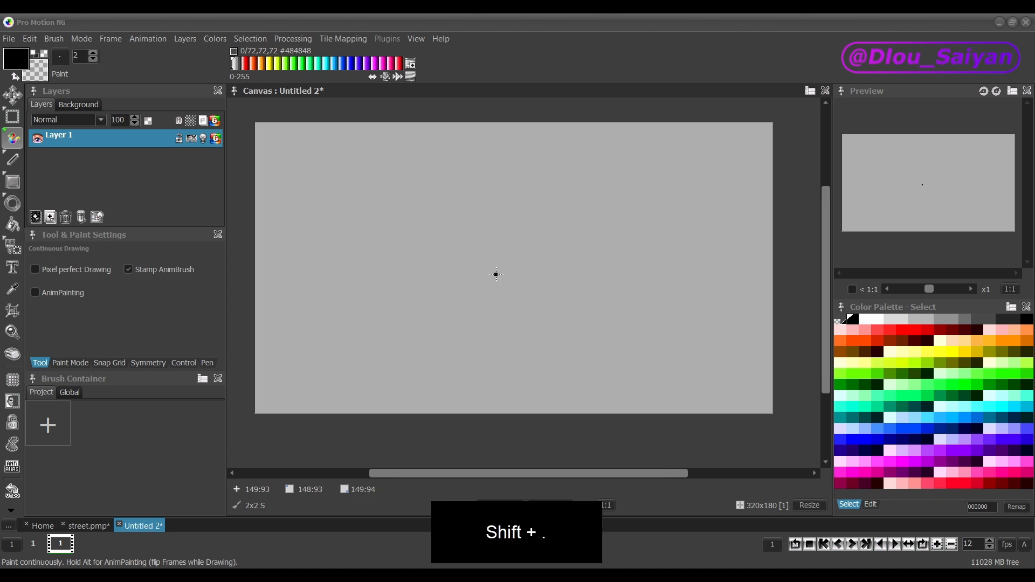
key(plus)
key(plus)
key(plus)
key(plus)
key(plus)
key(plus)
key(plus)
key(plus)
key(plus)
key(plus)
key(plus)
key(plus)
key(plus)
key(plus)
key(plus)
key(plus)
key(plus)
key(plus)
key(plus)
key(plus)
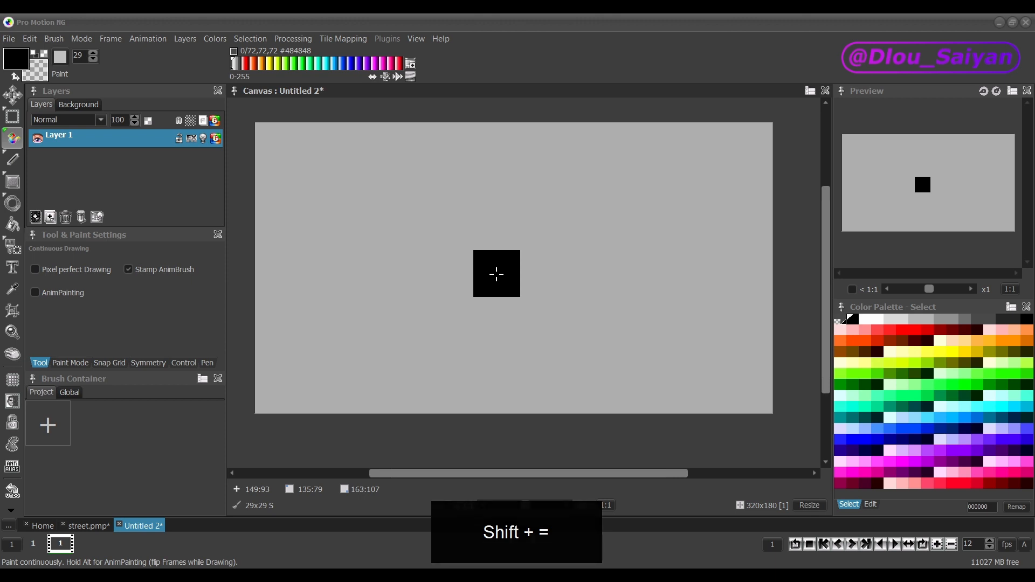
Return to the round single-pixel brush and enlarge it to size 25.
key(period)
scroll(496, 275, up, 5)
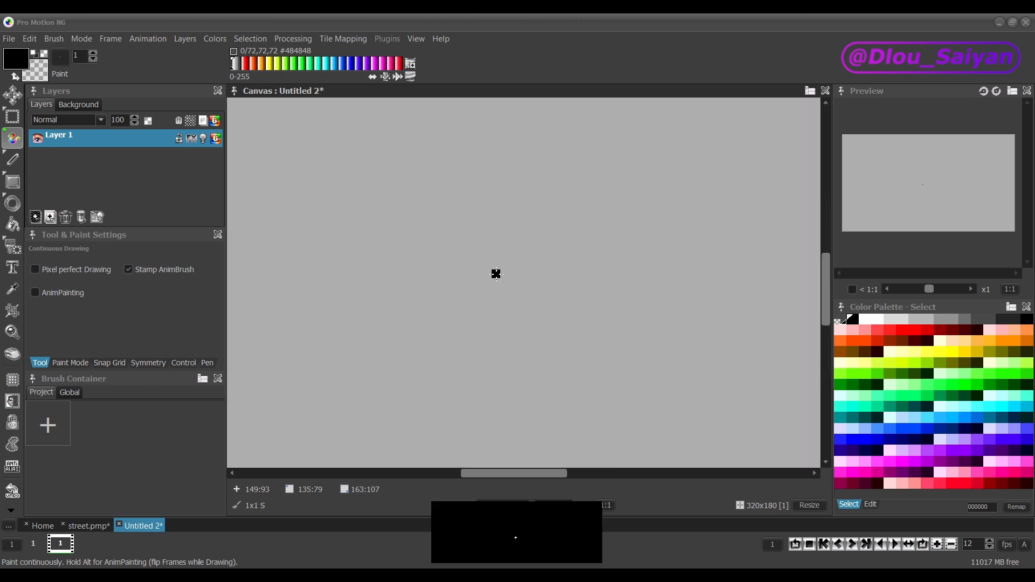
scroll(496, 275, down, 5)
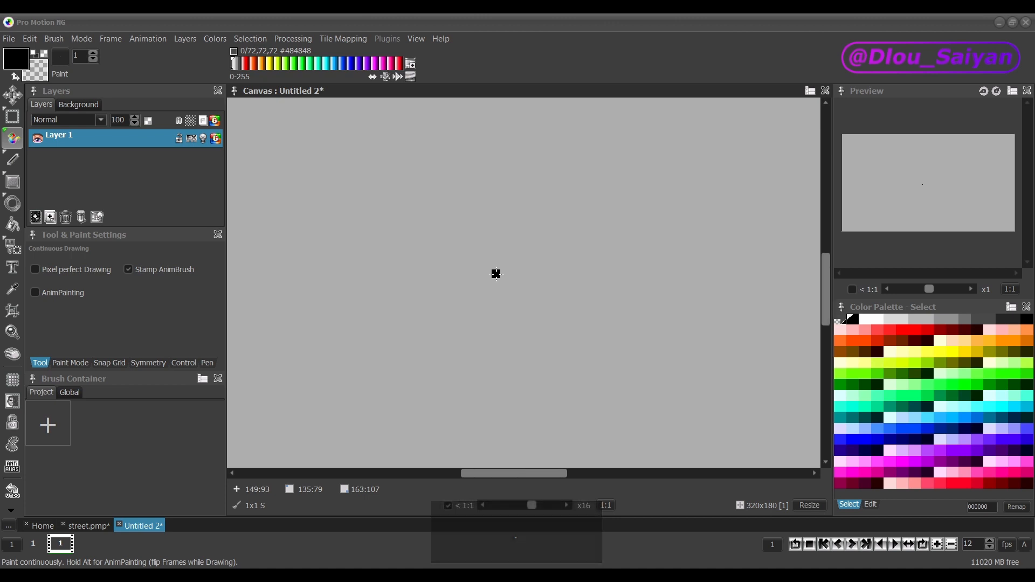
key(shift+equal)
key(shift+equal)
key(shift+equal)
key(shift+equal)
key(shift+equal)
key(shift+equal)
key(shift+equal)
key(shift+equal)
key(shift+equal)
key(shift+equal)
key(shift+equal)
key(shift+equal)
key(shift+equal)
key(shift+equal)
key(shift+equal)
key(shift+equal)
key(shift+equal)
key(shift+equal)
key(shift+equal)
key(shift+equal)
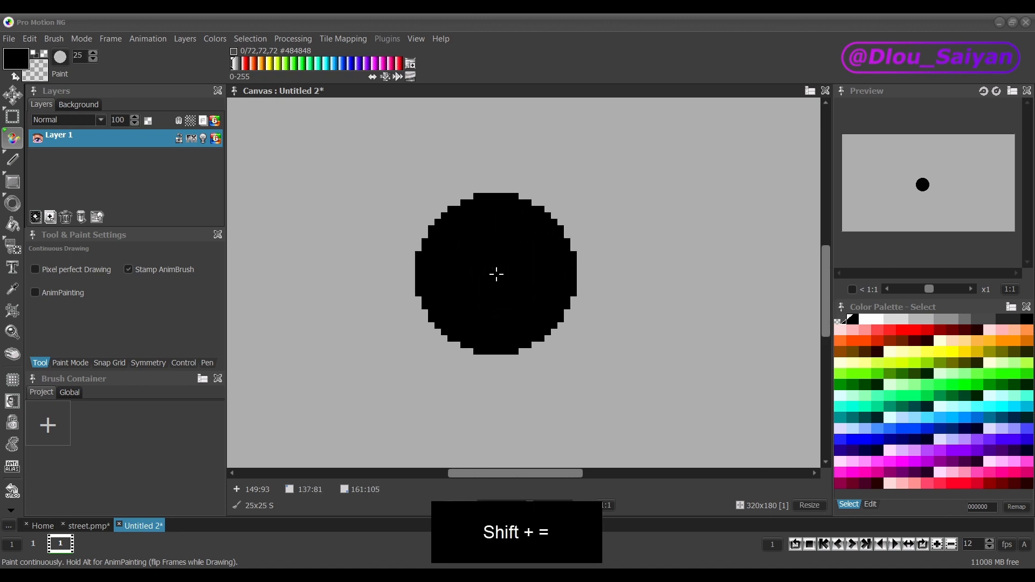
Reset the brush to a single pixel and draw a black wavy line with three humps across the lower canvas.
key(shift+period)
scroll(421, 361, down, 4)
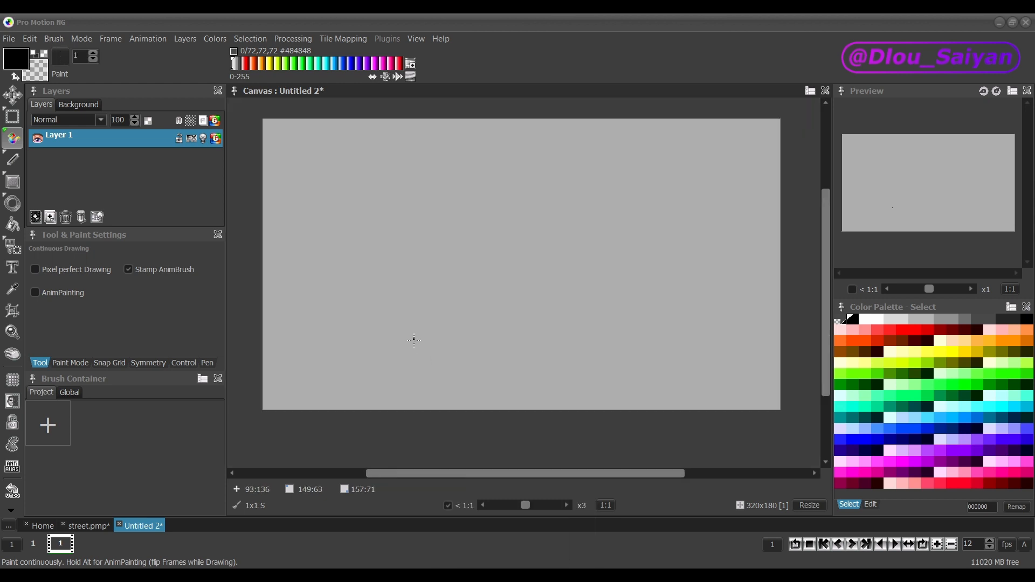
key(equal)
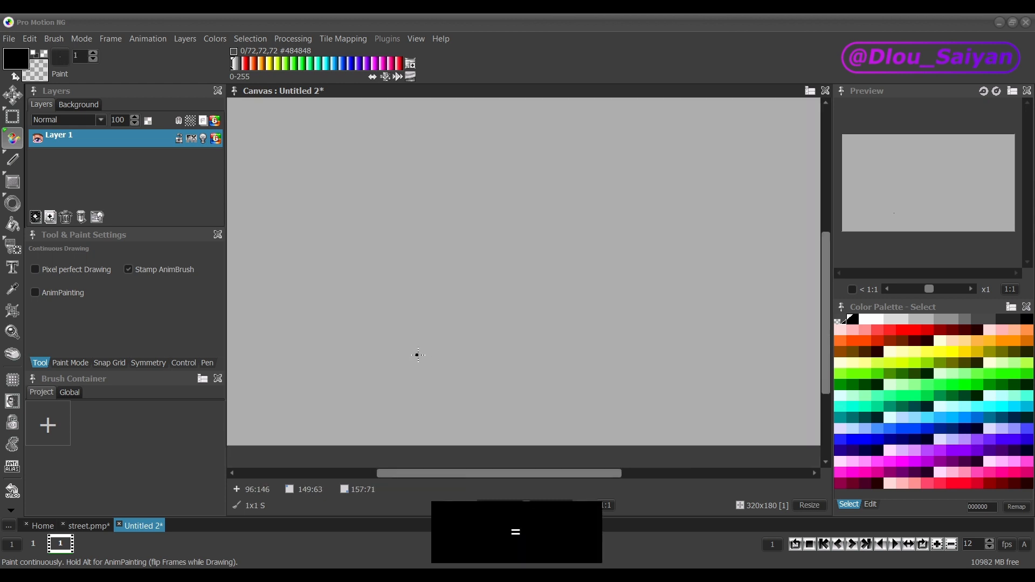
key(equal)
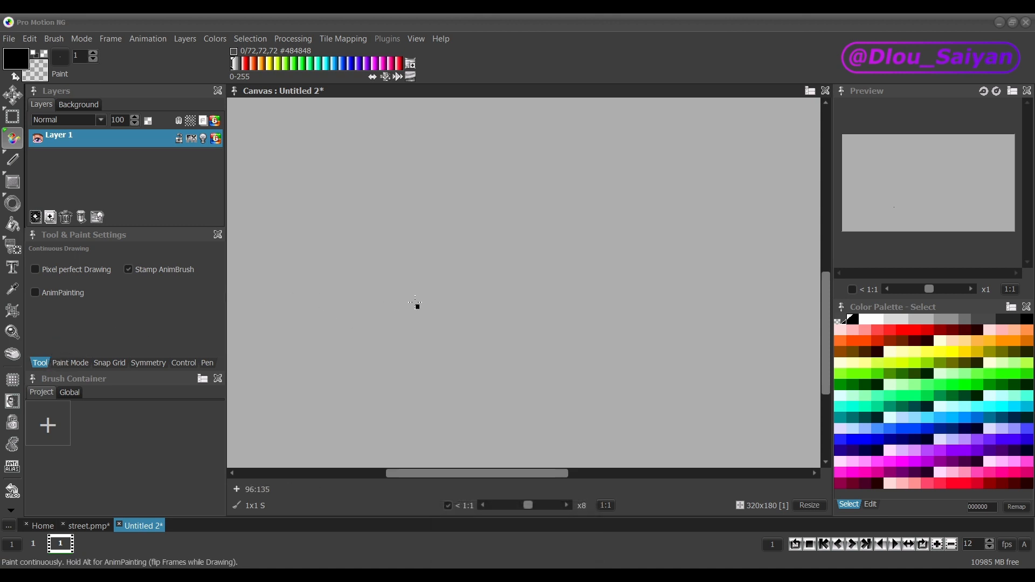
mouse_move(341, 311)
mouse_down()
mouse_move(373, 240)
mouse_move(386, 303)
mouse_move(442, 323)
mouse_move(467, 237)
mouse_move(496, 329)
mouse_move(558, 332)
mouse_move(606, 270)
mouse_move(642, 352)
mouse_up()
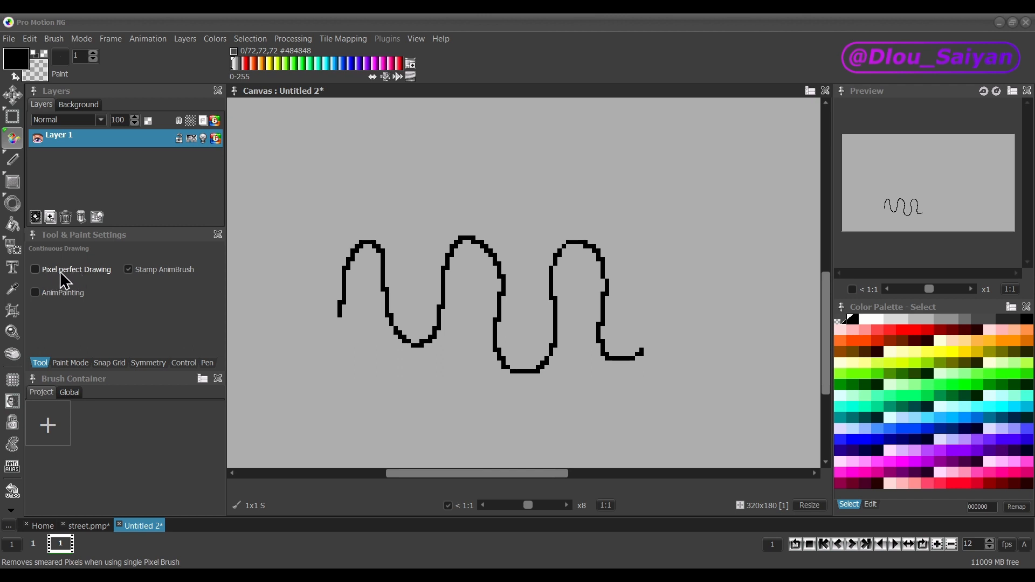
Enable Pixel perfect Drawing and draw comparison strokes above and beside the wavy line.
click(36, 271)
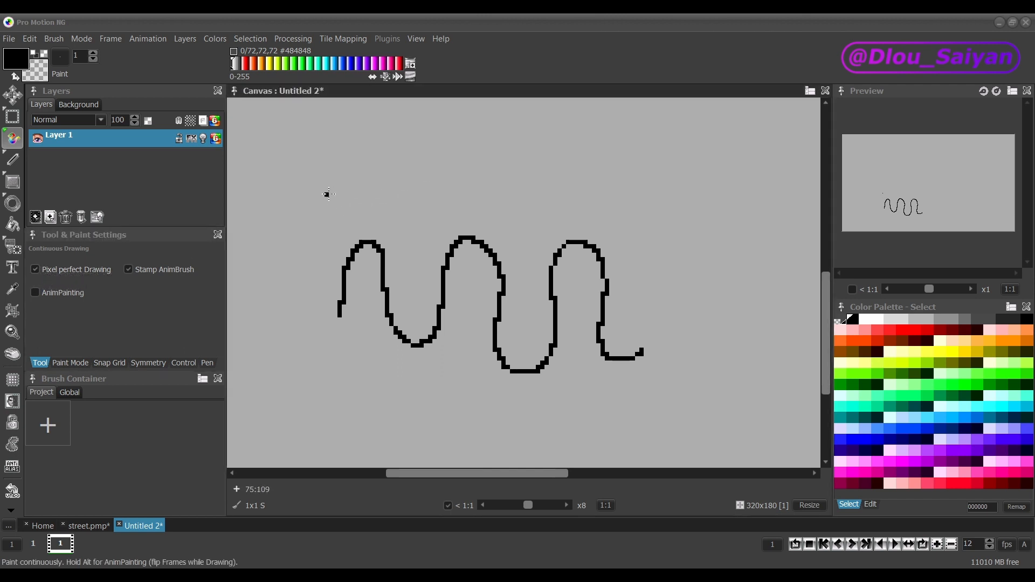
mouse_move(326, 190)
mouse_down()
mouse_move(350, 162)
mouse_move(377, 162)
mouse_move(404, 227)
mouse_move(421, 224)
mouse_move(449, 166)
mouse_move(479, 139)
mouse_move(512, 152)
mouse_move(527, 231)
mouse_move(561, 227)
mouse_move(577, 145)
mouse_move(608, 143)
mouse_move(633, 184)
mouse_move(634, 232)
mouse_move(655, 247)
mouse_move(678, 155)
mouse_move(696, 146)
mouse_move(718, 165)
mouse_move(728, 231)
mouse_up()
mouse_move(285, 223)
mouse_down()
mouse_move(278, 248)
mouse_move(291, 256)
mouse_move(281, 268)
mouse_move(295, 266)
mouse_move(285, 282)
mouse_move(297, 278)
mouse_move(305, 342)
mouse_up()
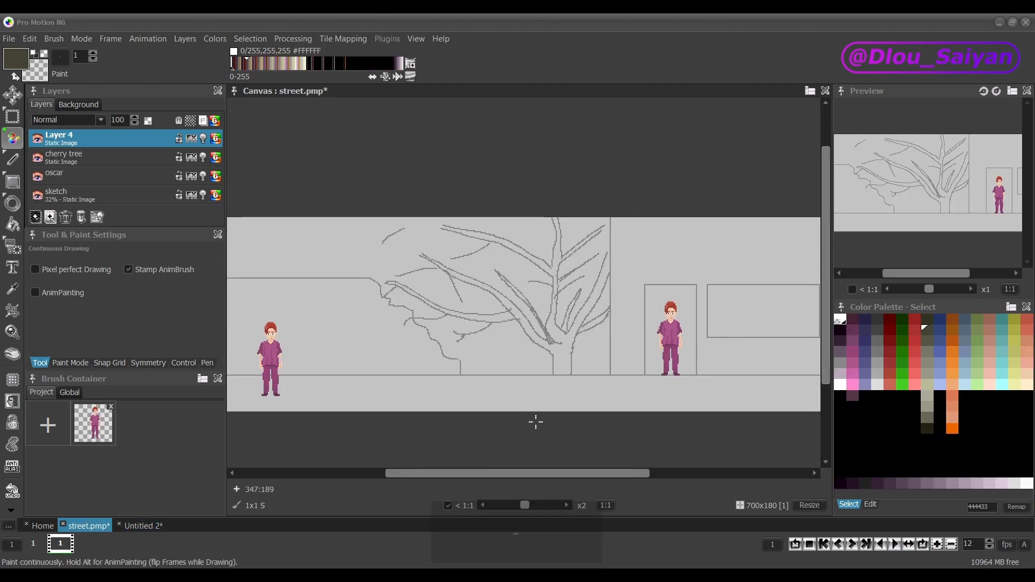
In street.pmp, paint part of the sketched tree's low horizontal branch solid on Layer 4 with the dark olive color 444433.
key(equal)
key(equal)
key(equal)
key(equal)
key(equal)
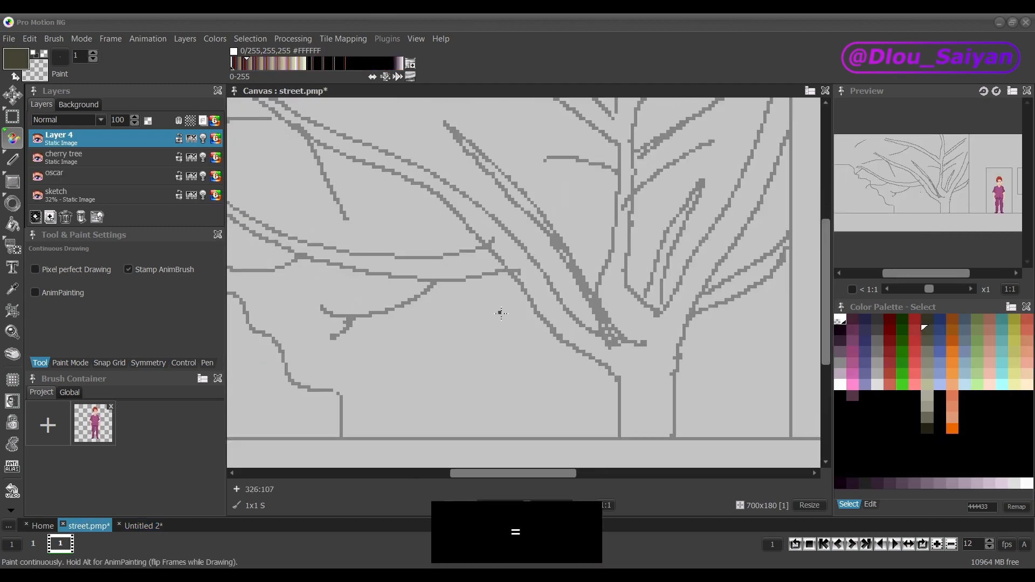
drag(503, 476, 481, 476)
scroll(693, 347, up, 3)
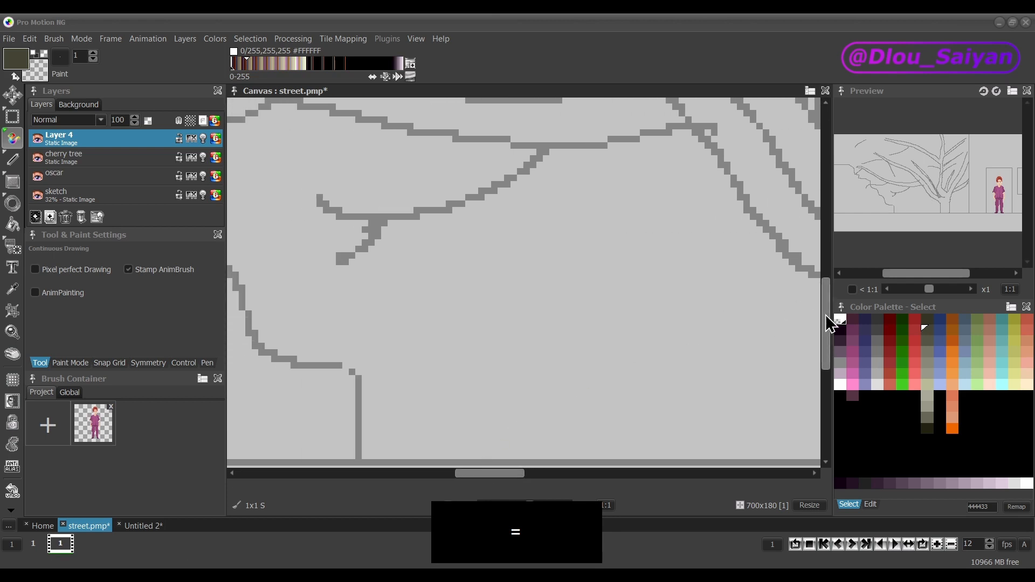
mouse_move(428, 225)
mouse_down()
mouse_move(579, 225)
mouse_move(511, 212)
mouse_move(635, 209)
mouse_move(449, 223)
mouse_move(503, 230)
mouse_move(471, 243)
mouse_move(644, 250)
mouse_move(650, 239)
mouse_move(533, 241)
mouse_move(536, 226)
mouse_move(674, 229)
mouse_up()
Enable Pixel perfect Drawing and draw thin single-pixel twigs growing from both sides of the dark olive branch.
click(36, 271)
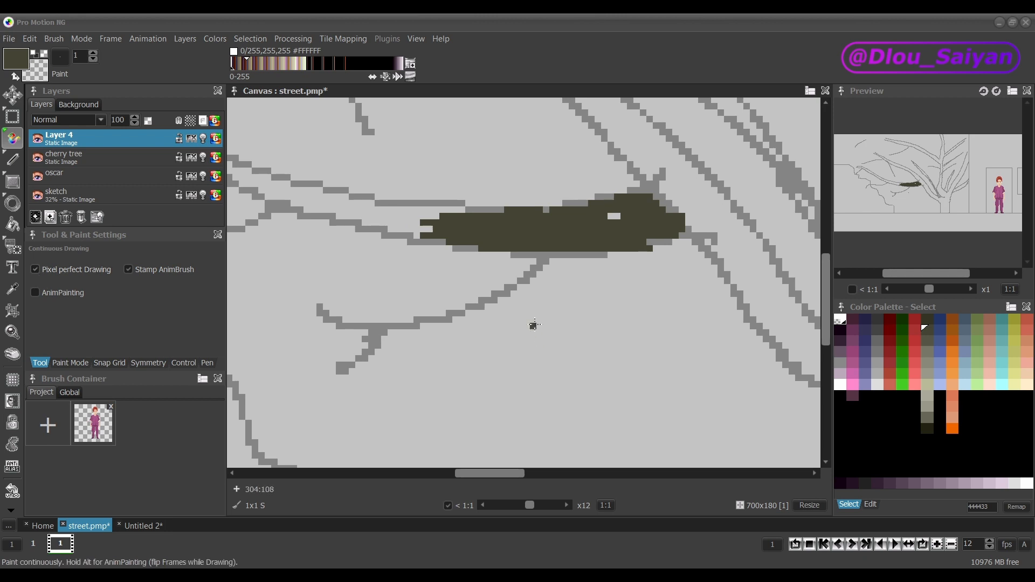
mouse_move(546, 261)
mouse_down()
mouse_move(491, 296)
mouse_move(381, 336)
mouse_move(335, 371)
mouse_up()
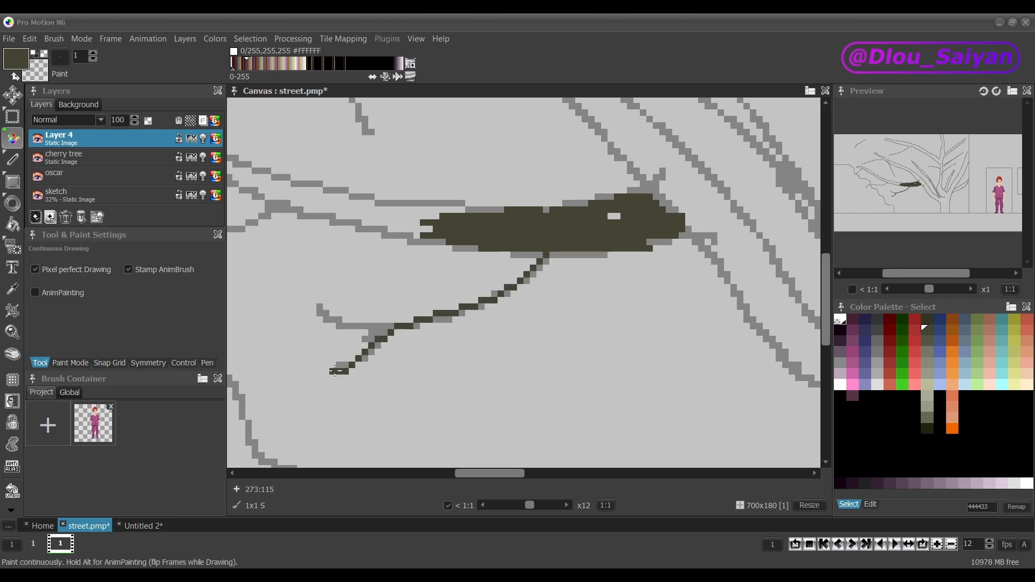
mouse_move(396, 322)
mouse_down()
mouse_move(323, 319)
mouse_move(311, 306)
mouse_up()
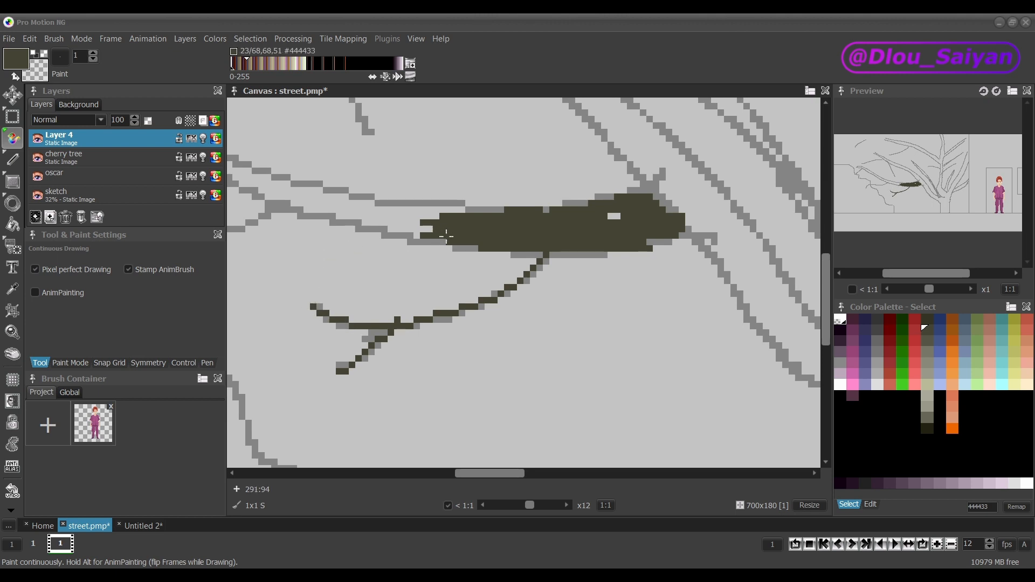
drag(429, 241, 326, 274)
drag(434, 198, 413, 191)
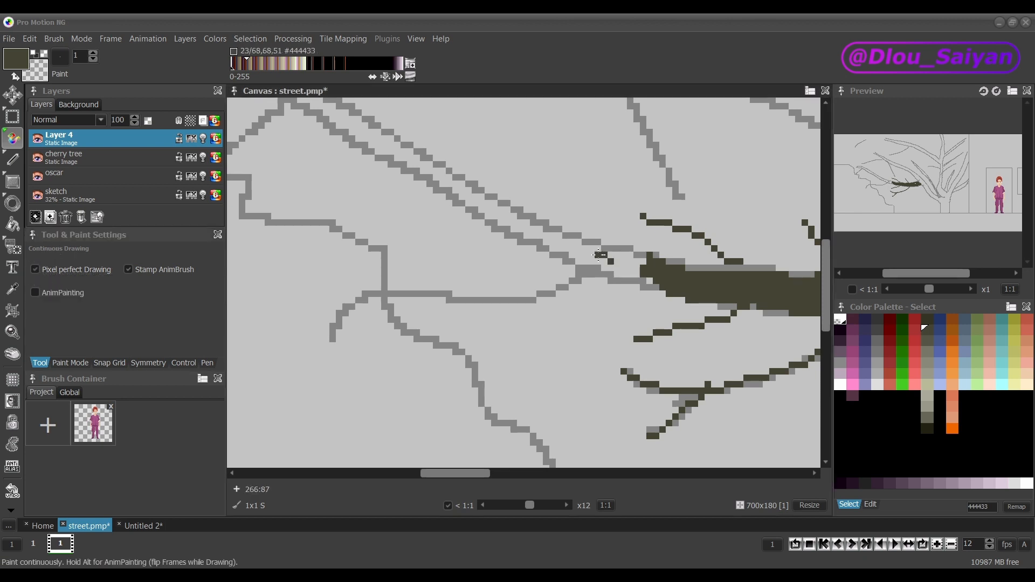
mouse_move(607, 256)
mouse_down()
mouse_move(573, 254)
mouse_move(638, 274)
mouse_move(614, 258)
mouse_move(643, 261)
mouse_move(537, 238)
mouse_move(544, 248)
mouse_move(508, 226)
mouse_move(546, 236)
mouse_up()
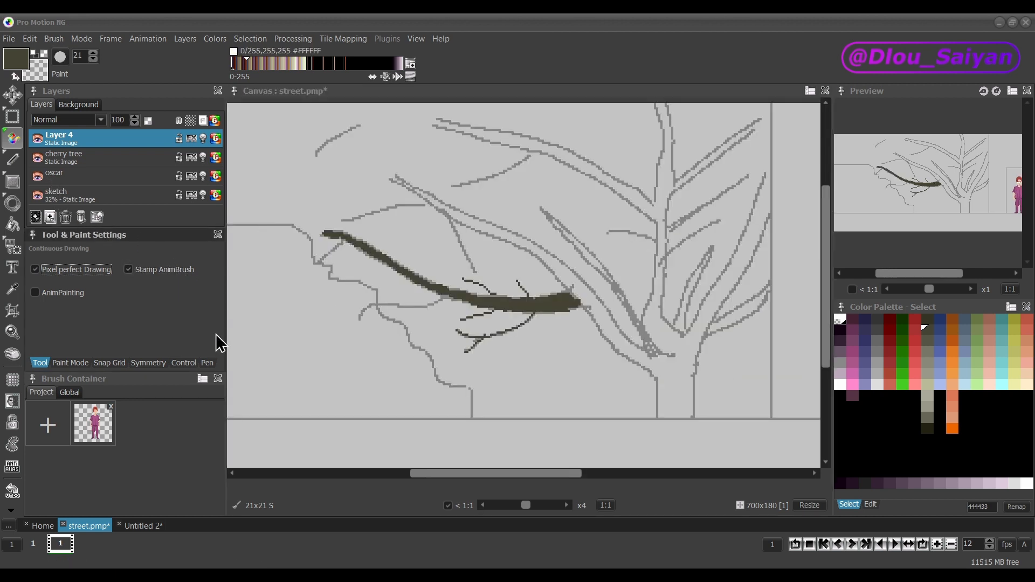
Switch between the Paint Dotted Tool and the Paint Tool, finishing with the Paint Dotted Tool active.
key(s)
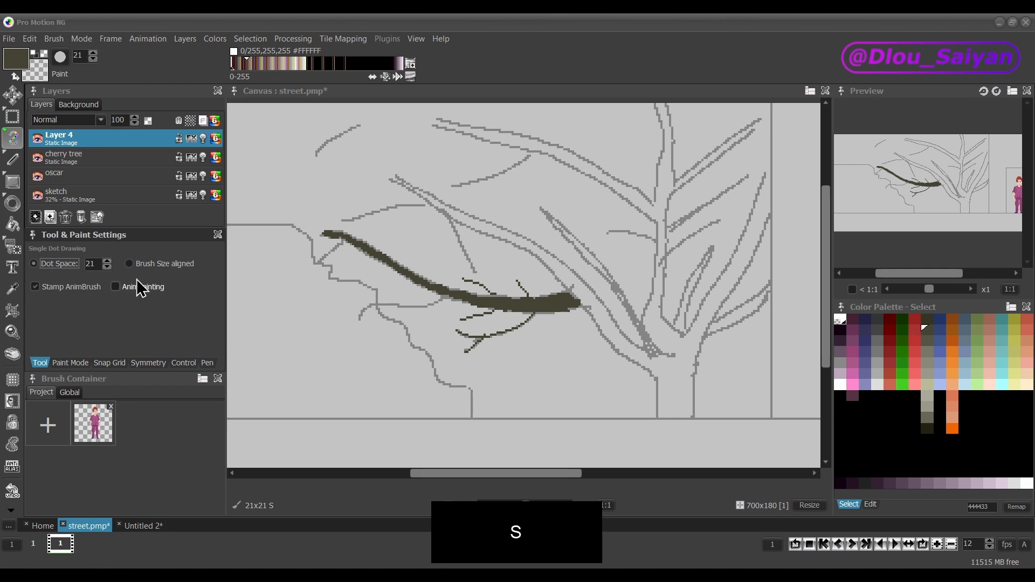
right_click(12, 143)
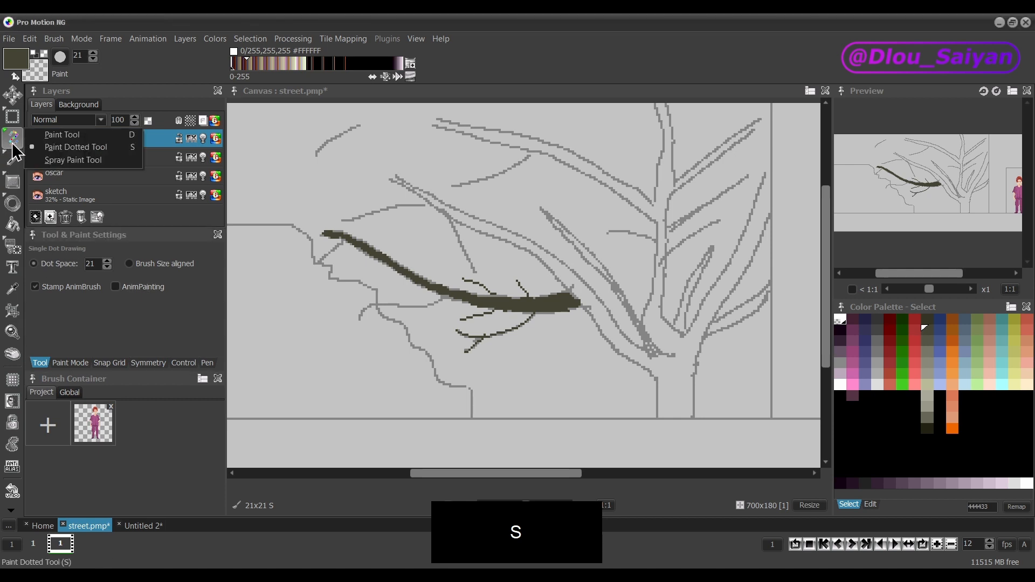
click(81, 134)
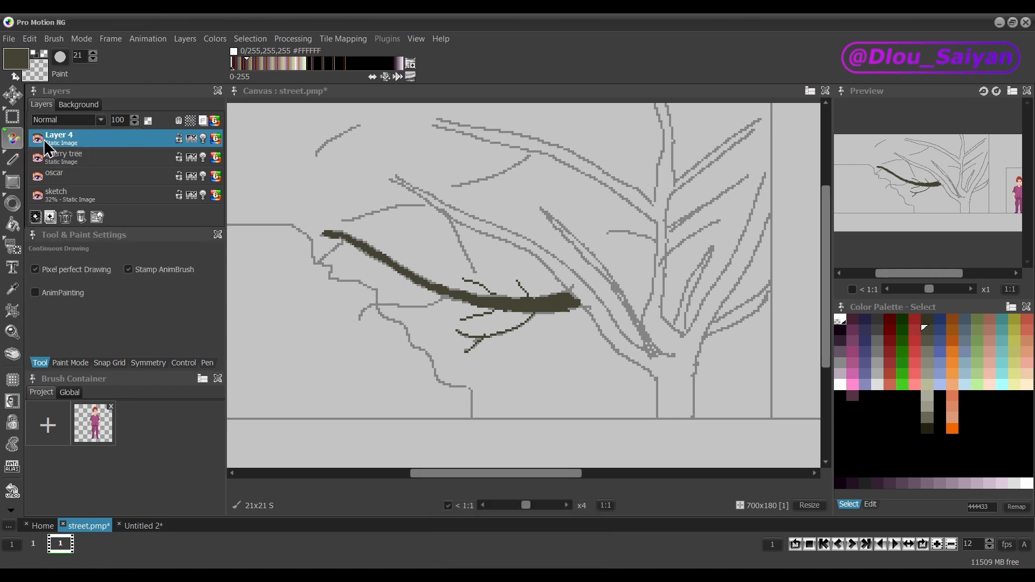
right_click(13, 144)
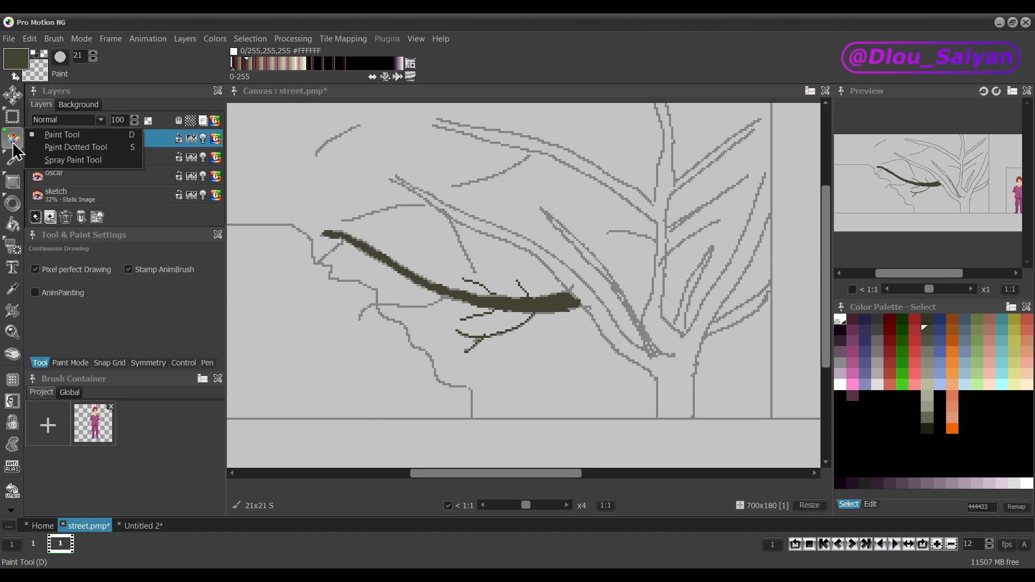
click(69, 144)
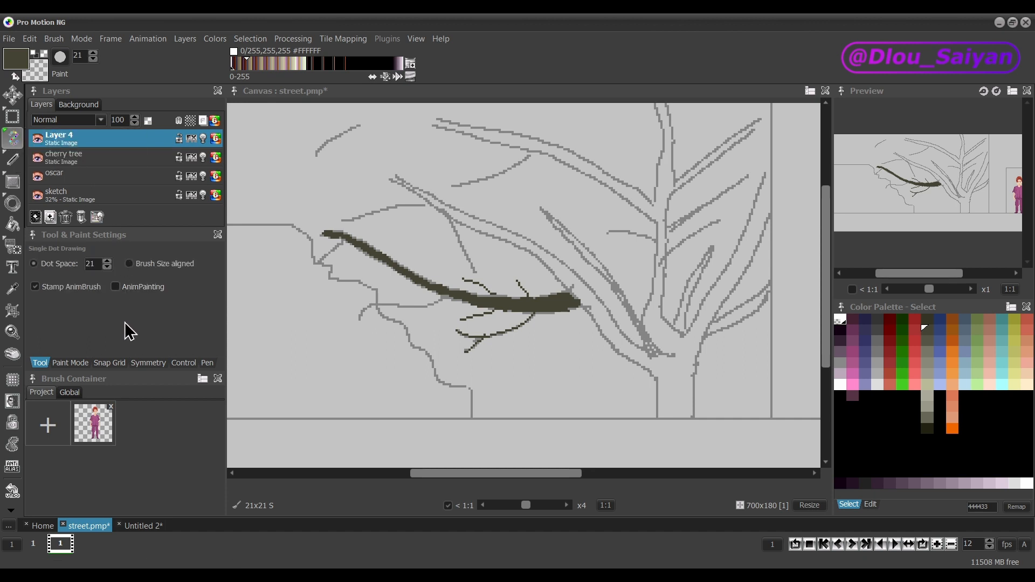
With brush size 1 and Dot Space 1, draw two wavy continuous strokes below the dark branch's left end.
key(.)
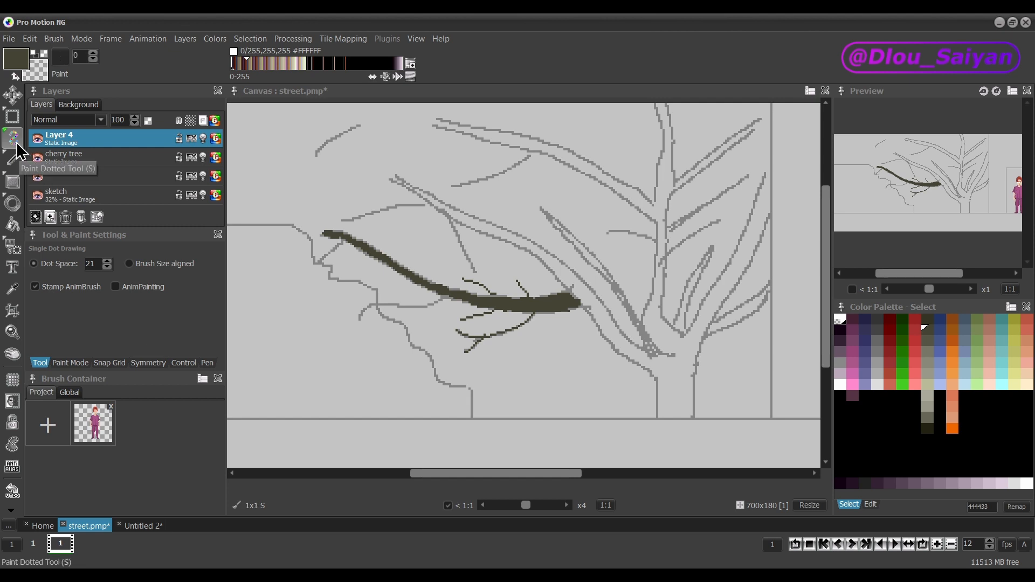
click(80, 56)
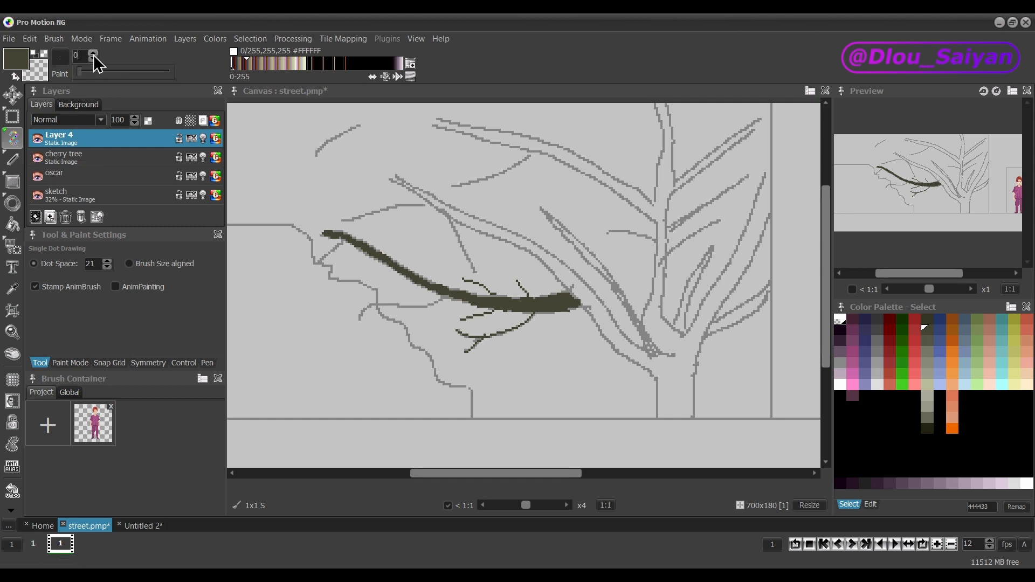
click(93, 54)
click(93, 264)
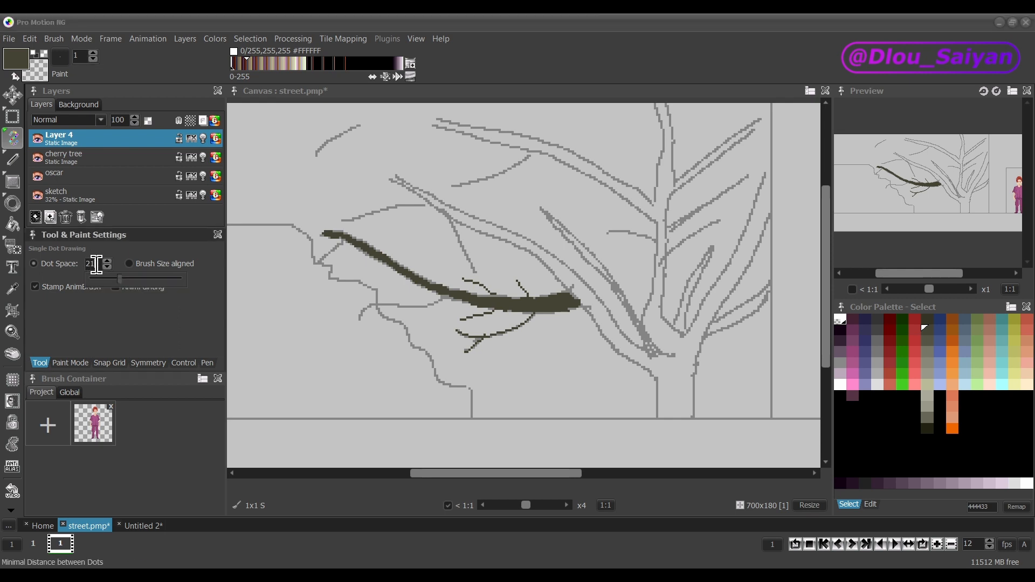
drag(96, 265, 85, 272)
text(1)
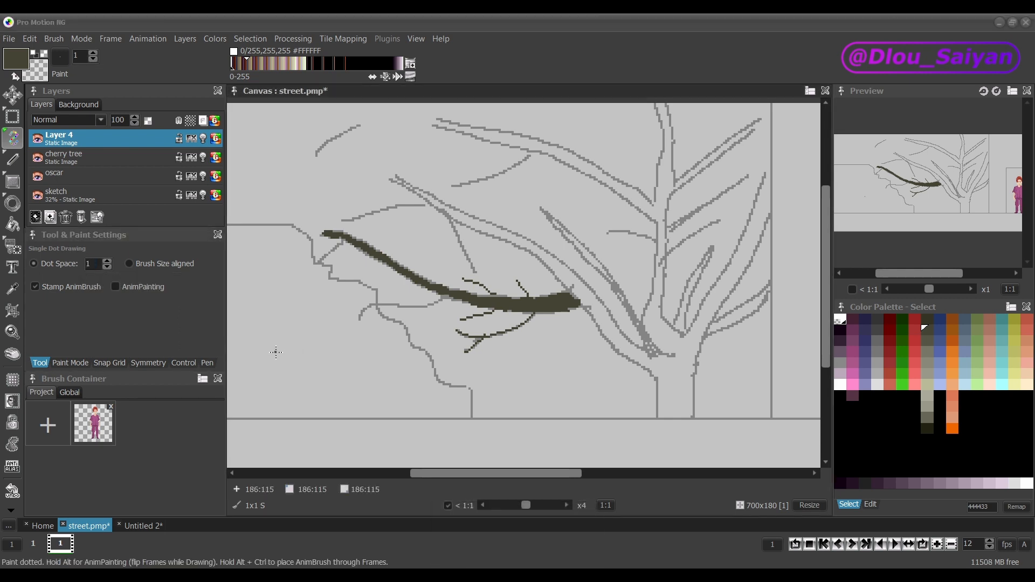
mouse_move(271, 368)
mouse_down()
mouse_move(298, 349)
mouse_move(334, 395)
mouse_move(398, 398)
mouse_move(423, 413)
mouse_up()
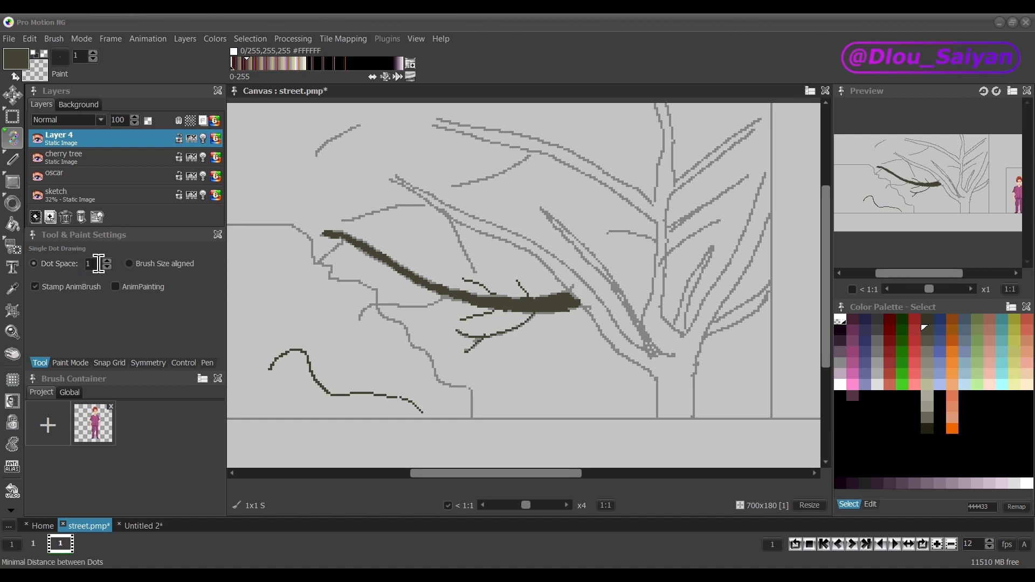
drag(252, 309, 396, 348)
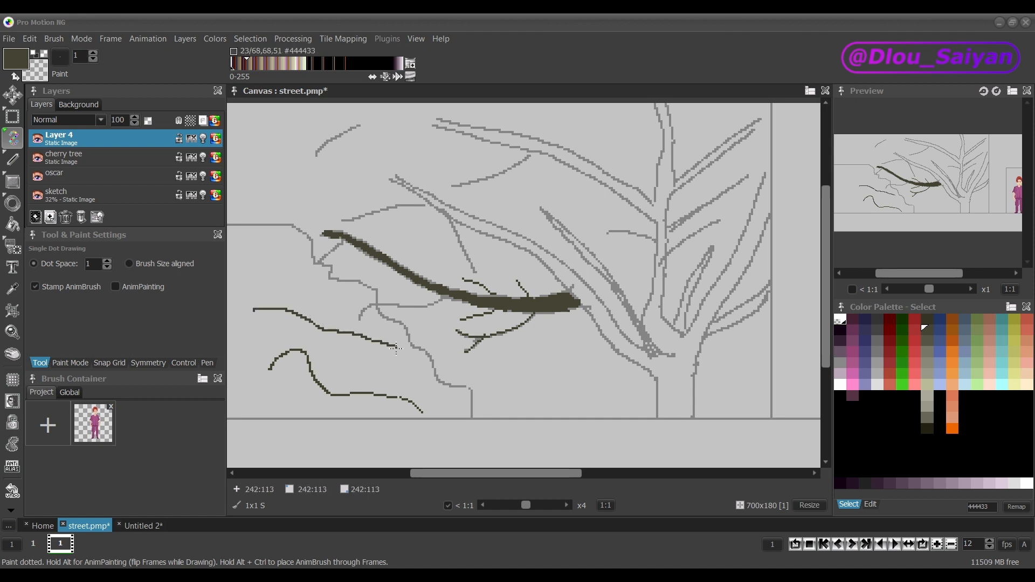
Set Dot Space to 8 and draw spaced-out dotted strokes along and below the ground line.
click(107, 261)
click(107, 262)
click(108, 262)
click(108, 261)
click(108, 262)
click(108, 262)
click(108, 262)
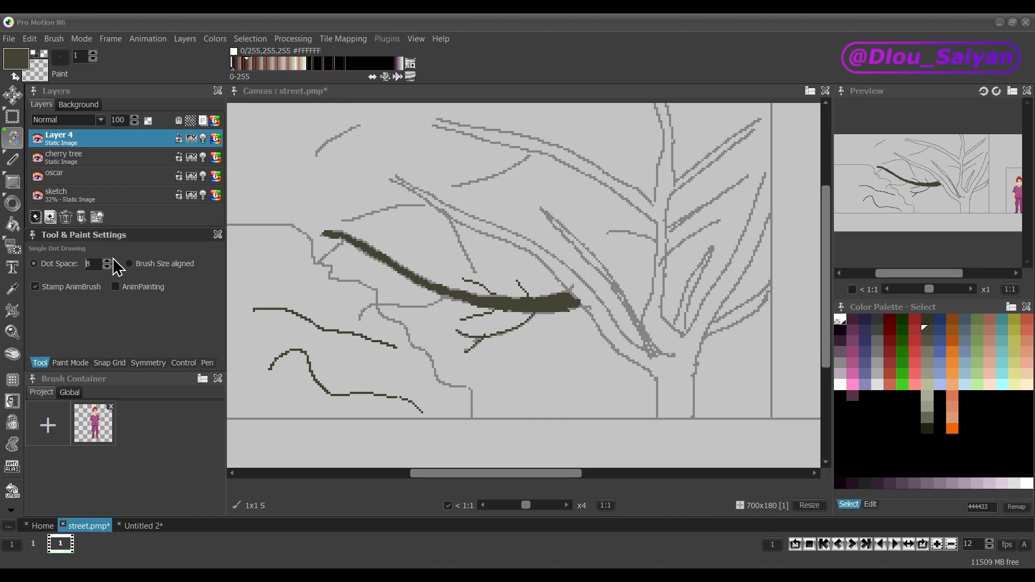
drag(252, 431, 366, 418)
mouse_move(488, 410)
mouse_down()
mouse_move(554, 399)
mouse_move(603, 407)
mouse_up()
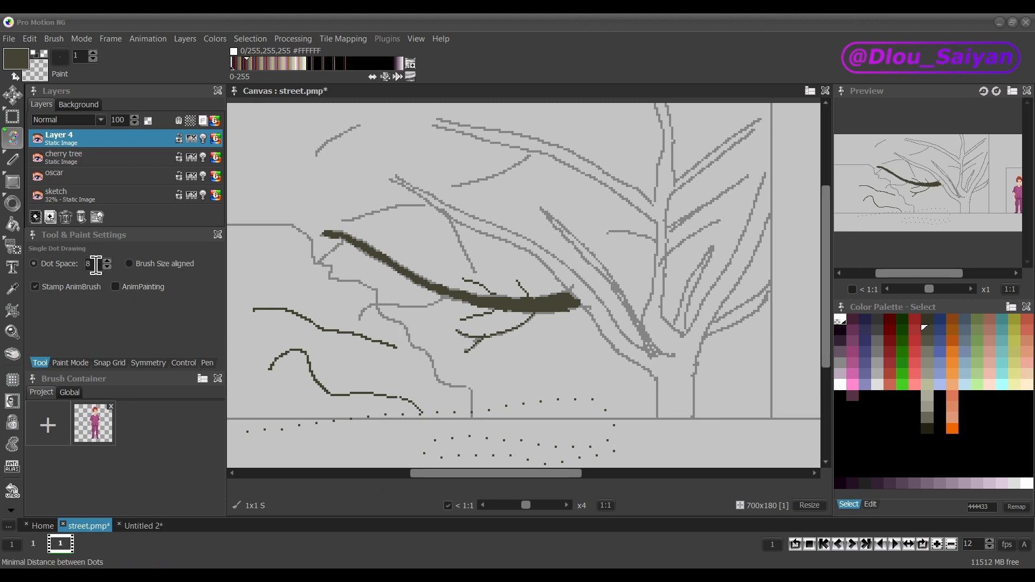
scroll(343, 386, up, 1)
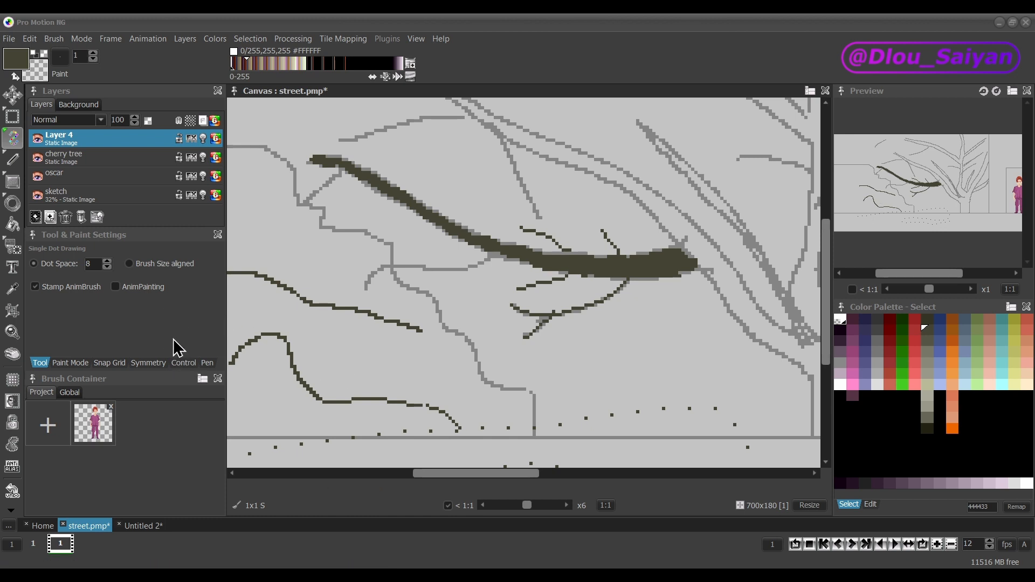
Switch the dot spacing to Brush Size aligned, draw short curvy strokes below the twigs, and inspect their pixels up close.
click(131, 264)
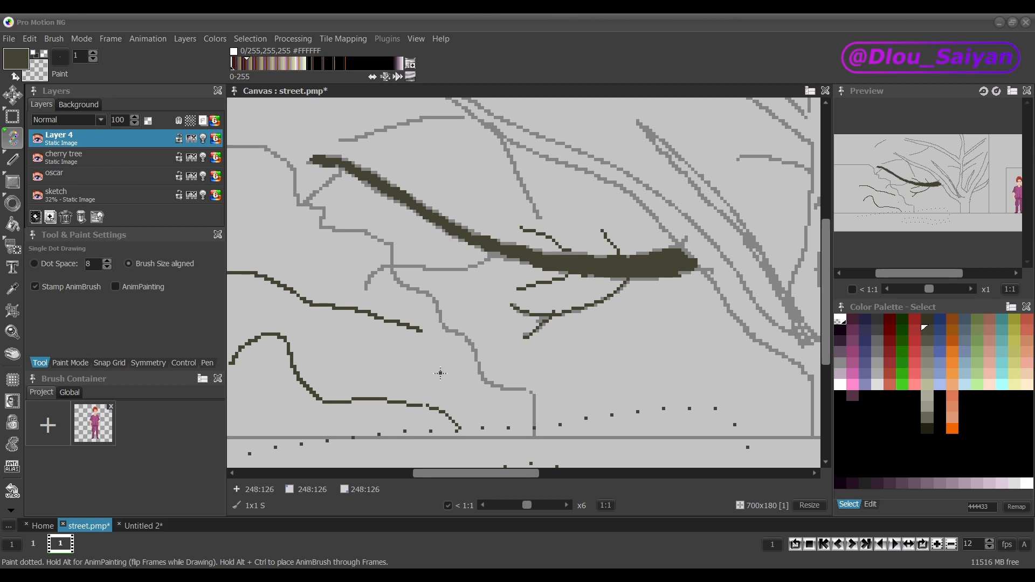
mouse_move(441, 371)
mouse_down()
mouse_move(484, 364)
mouse_move(515, 380)
mouse_up()
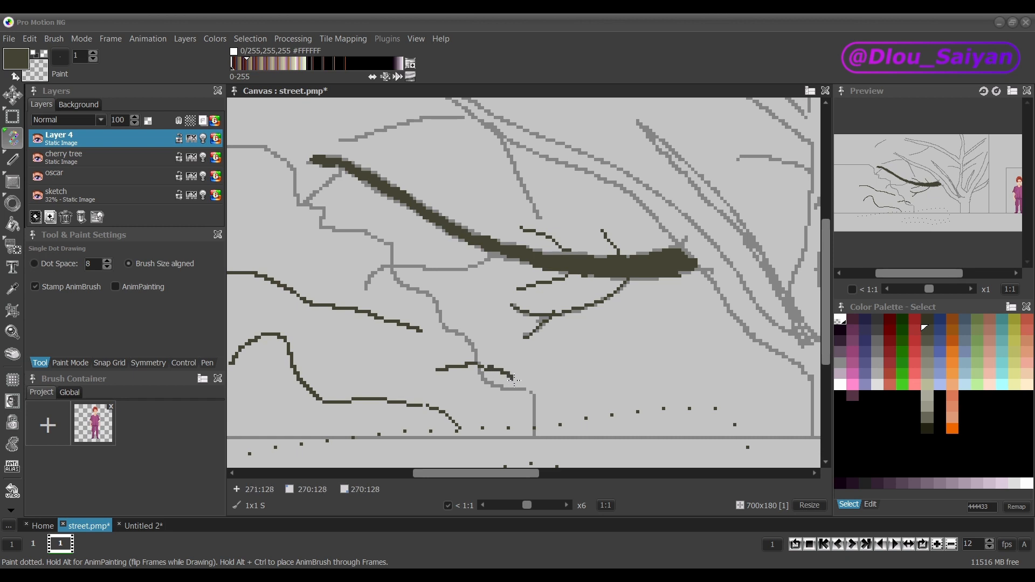
key(equal)
key(equal)
key(equal)
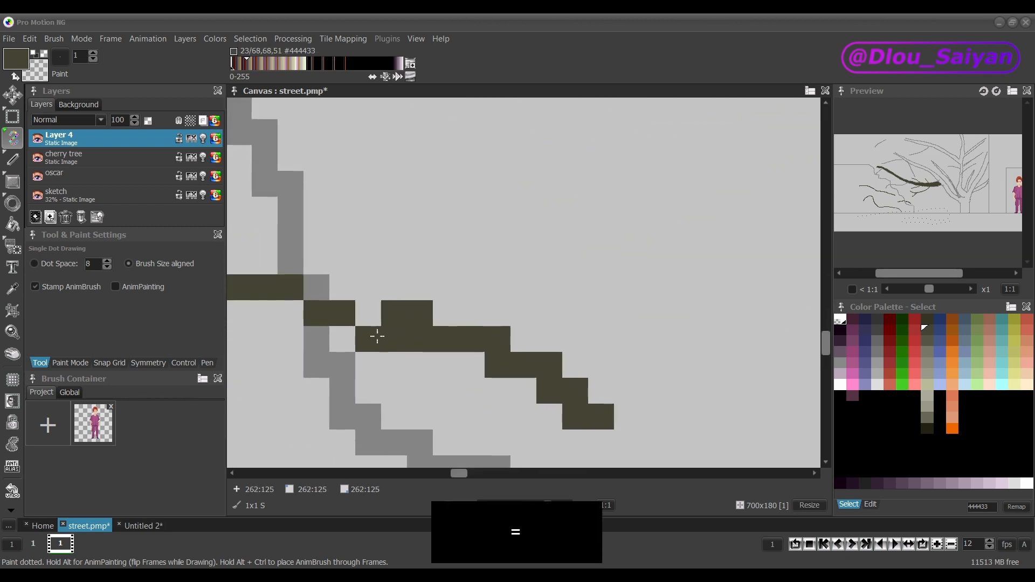
key(minus)
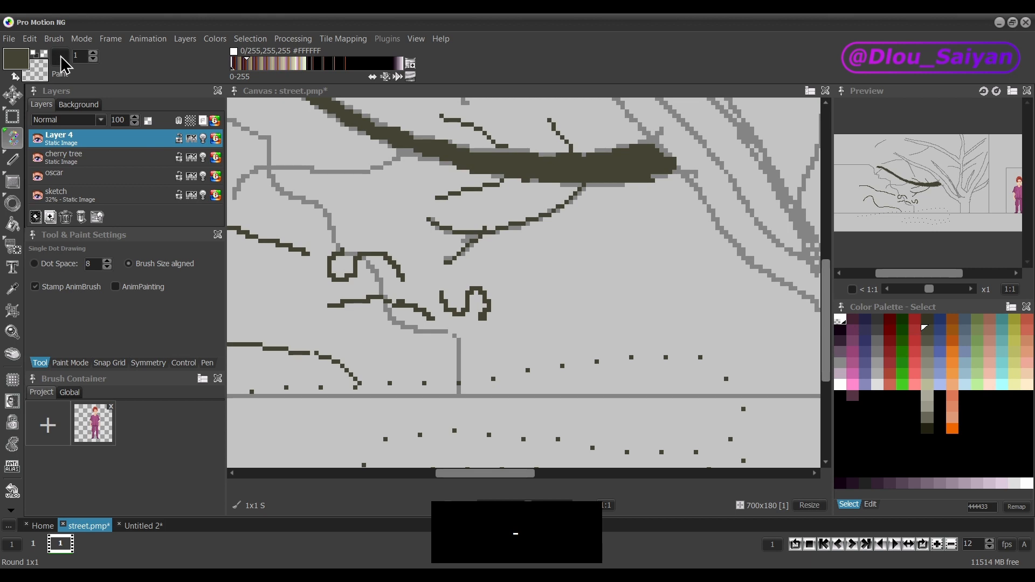
Choose a square brush of size 8 and paint blocky, brush-aligned strokes beside the red-haired character's head.
click(61, 58)
click(161, 185)
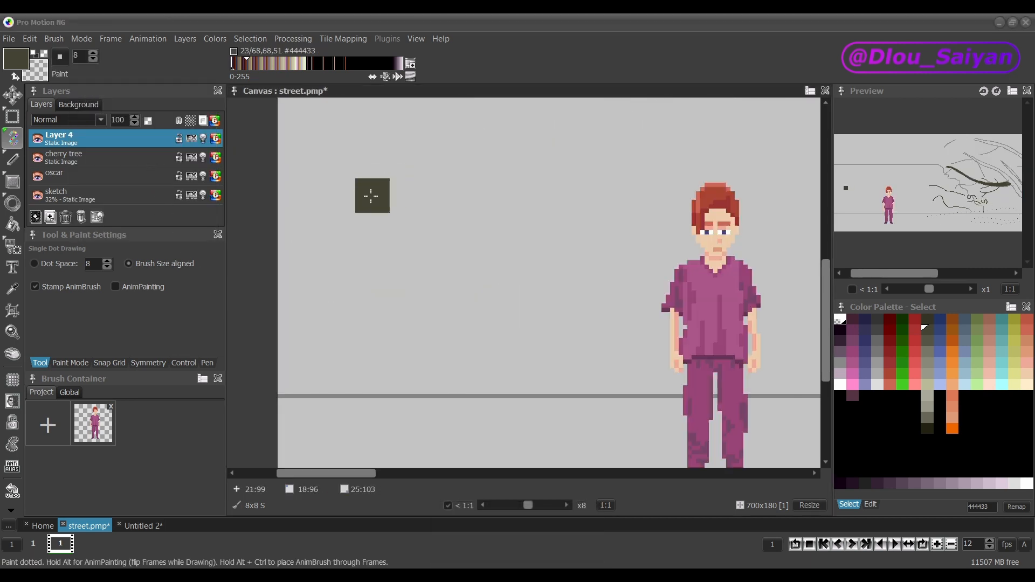
mouse_move(371, 196)
mouse_down()
mouse_move(376, 233)
mouse_move(410, 230)
mouse_move(423, 204)
mouse_move(446, 200)
mouse_move(456, 172)
mouse_move(481, 165)
mouse_move(489, 197)
mouse_move(509, 193)
mouse_move(515, 171)
mouse_move(547, 166)
mouse_move(545, 201)
mouse_up()
drag(591, 195, 649, 189)
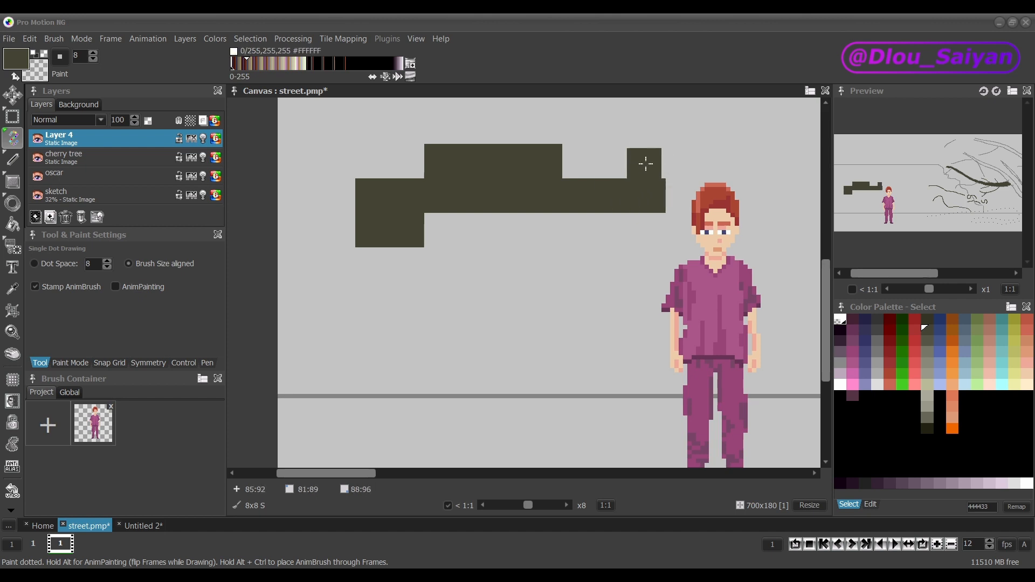
mouse_move(650, 161)
mouse_down()
mouse_move(620, 161)
mouse_move(621, 138)
mouse_move(641, 131)
mouse_up()
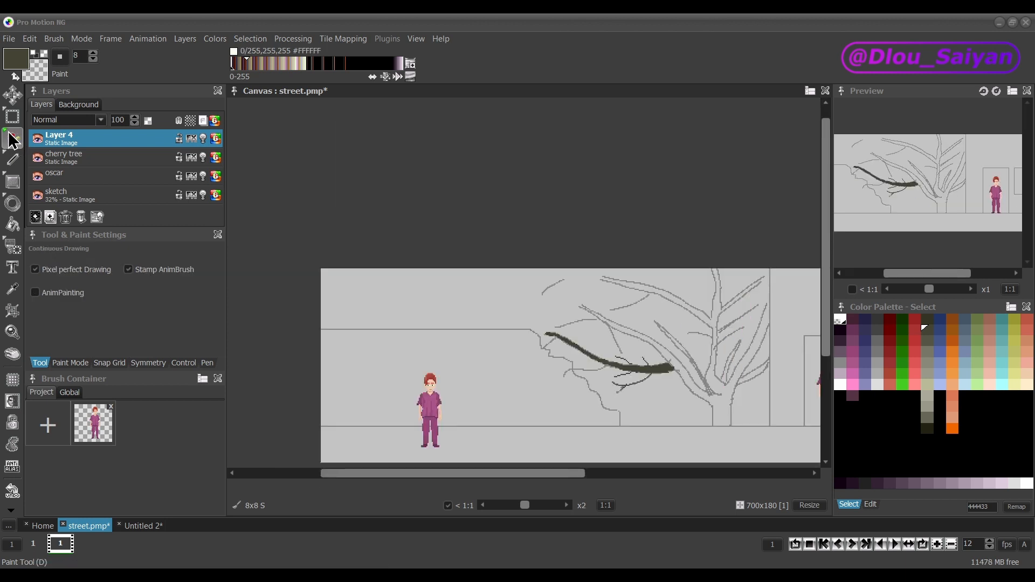
Activate the Spray Paint Tool with a 1-pixel brush, set Radius to 16, and spray a small spot near the canvas's left edge.
click(12, 141)
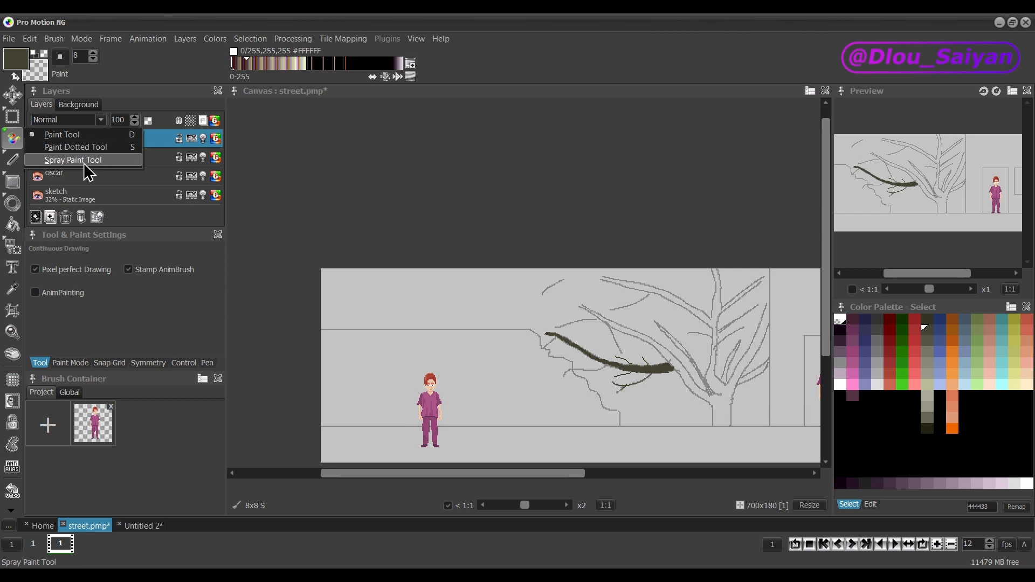
click(85, 161)
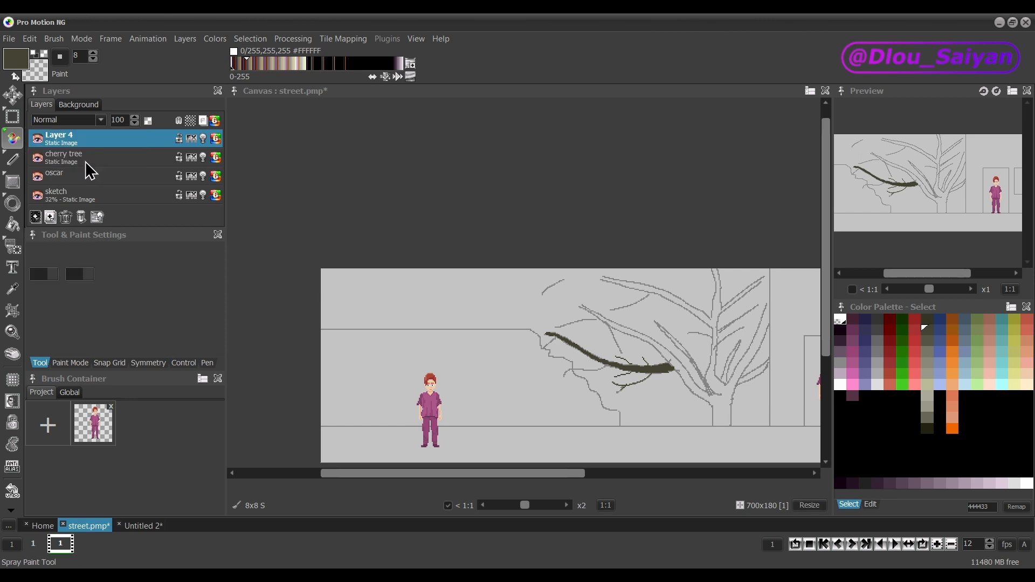
scroll(376, 329, up, 1)
key(.)
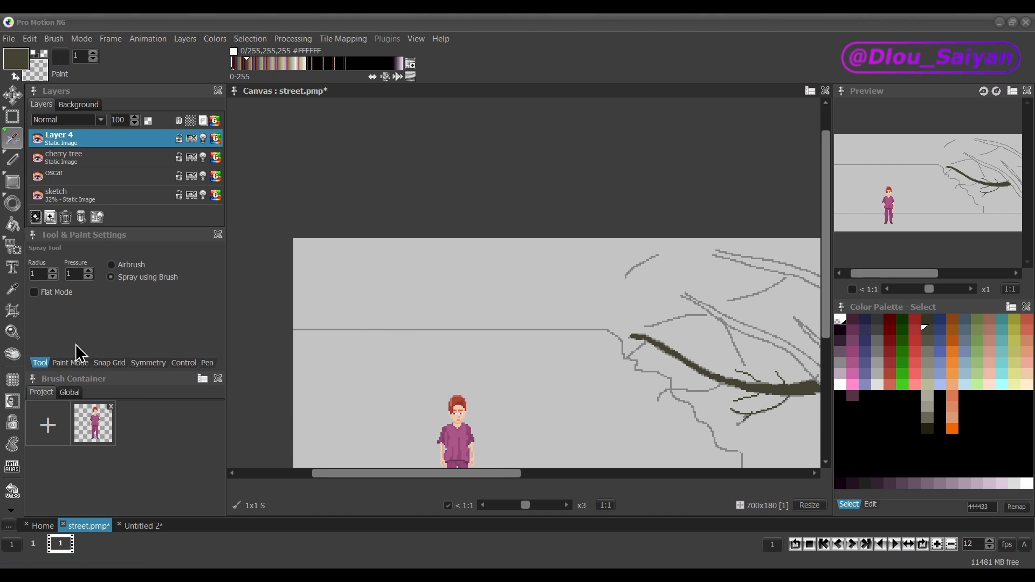
click(39, 273)
click(38, 288)
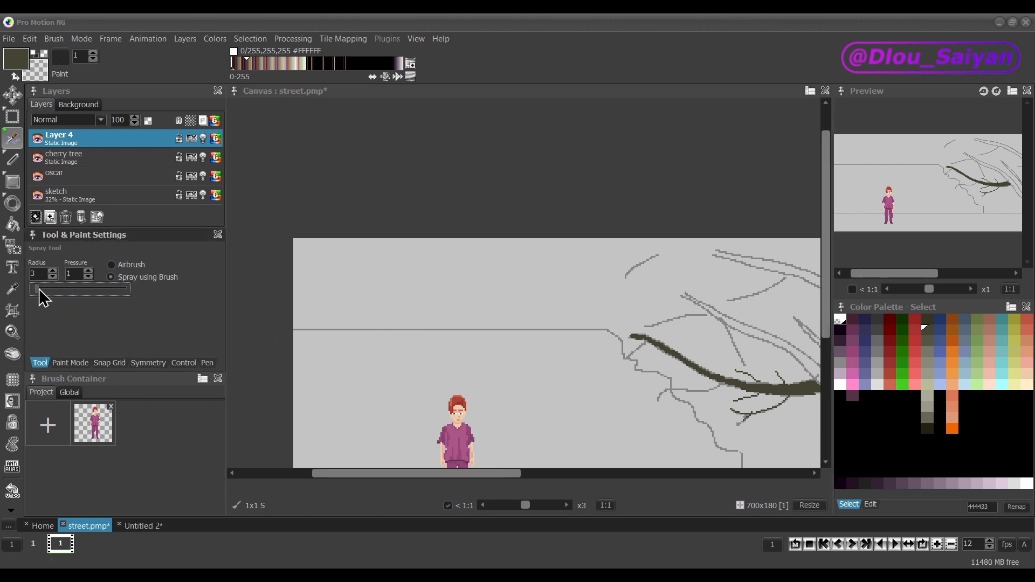
drag(45, 288, 42, 288)
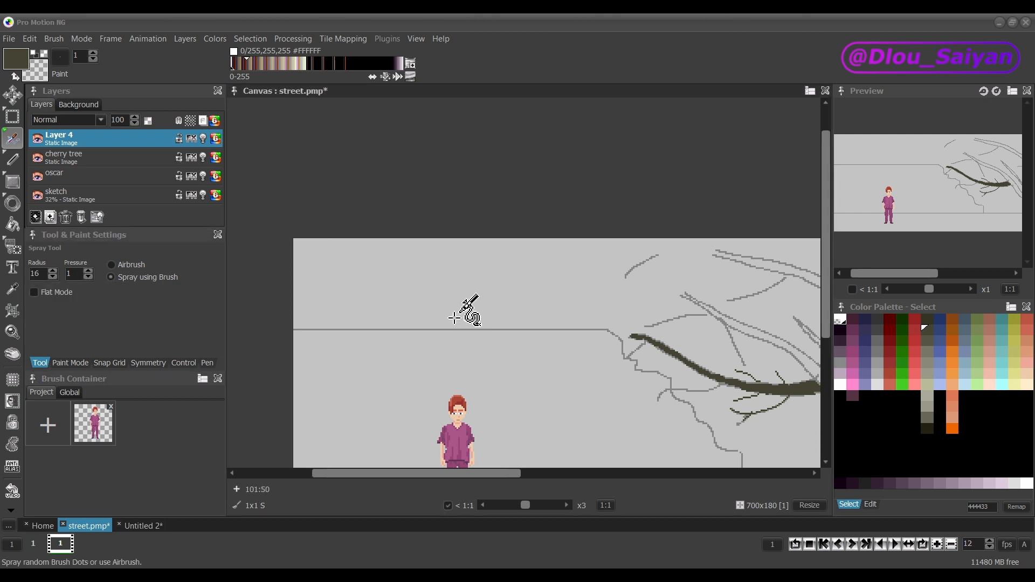
drag(349, 323, 348, 321)
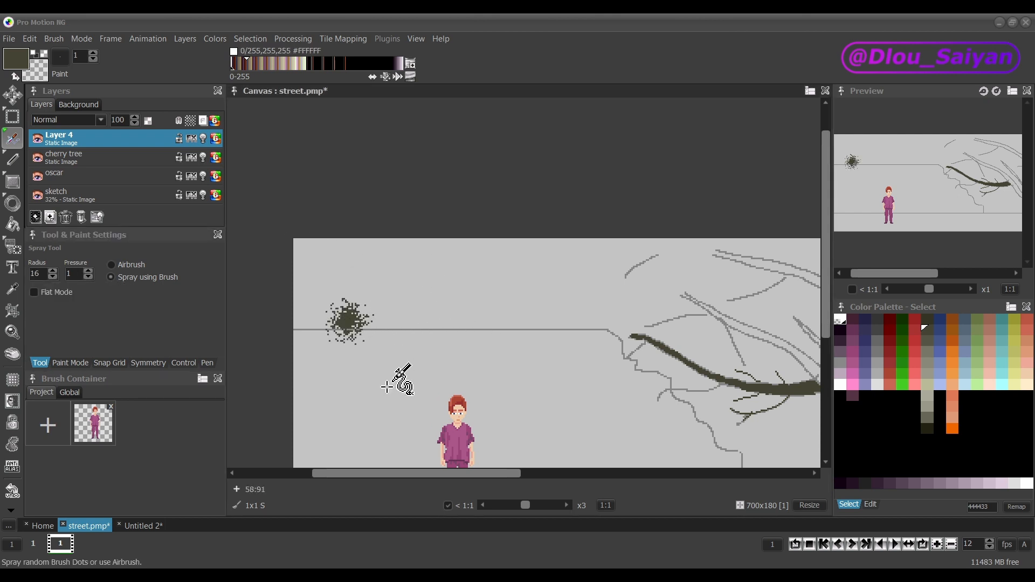
Set the spray Radius to 57 and spray a large cloud above the character plus a light burst toward the tree.
click(48, 270)
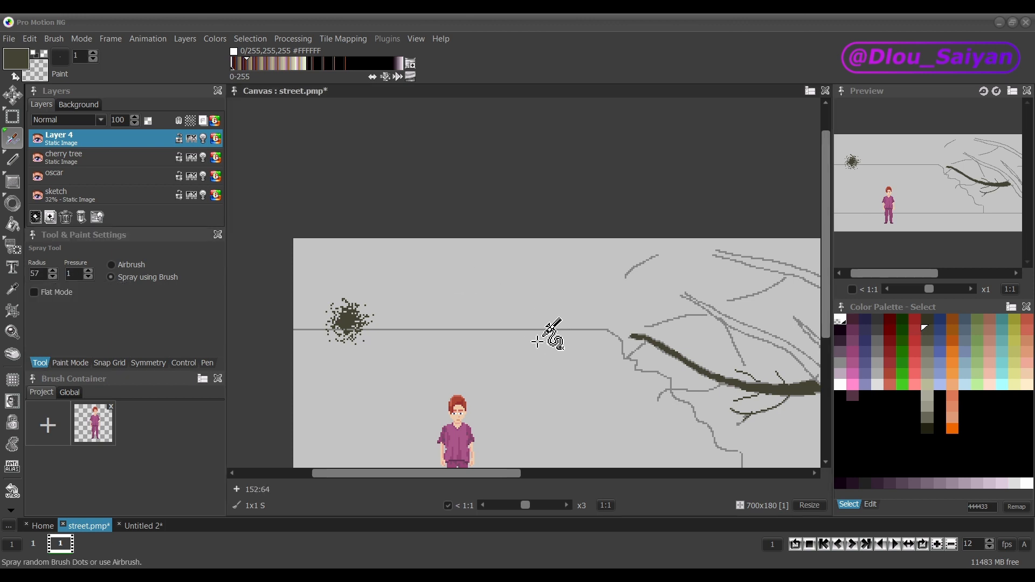
drag(426, 314, 472, 346)
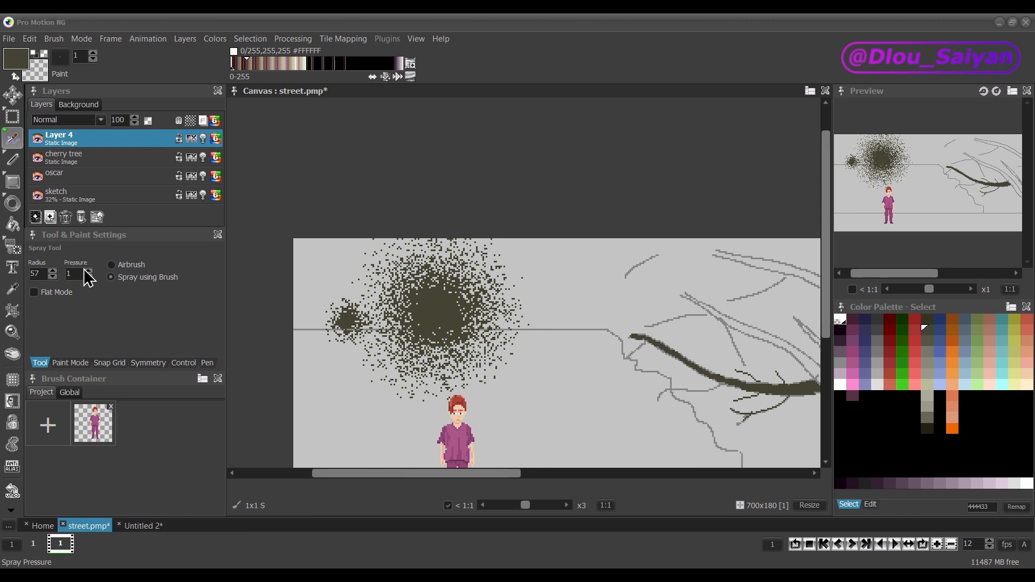
key(ctrl+z)
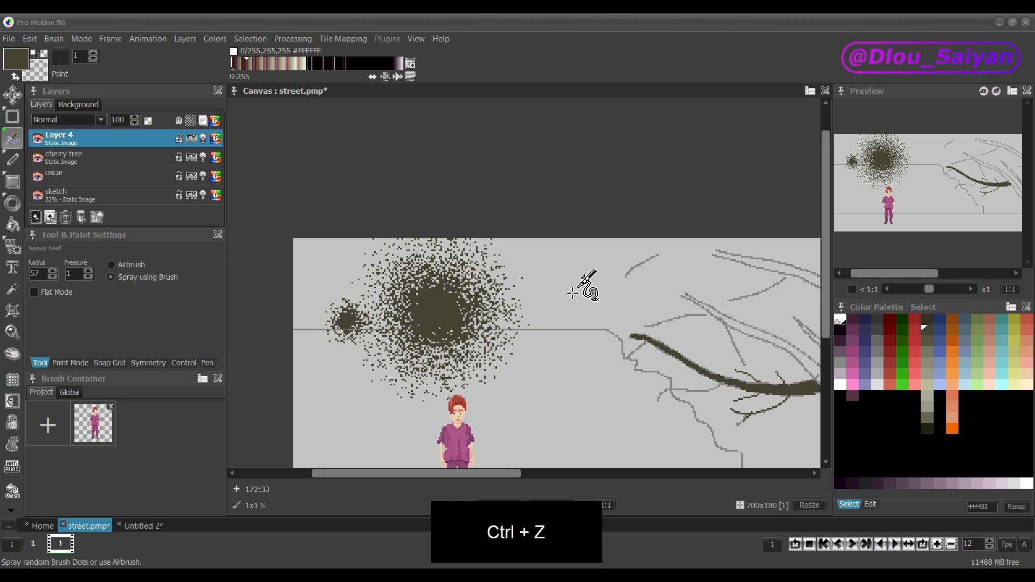
click(579, 284)
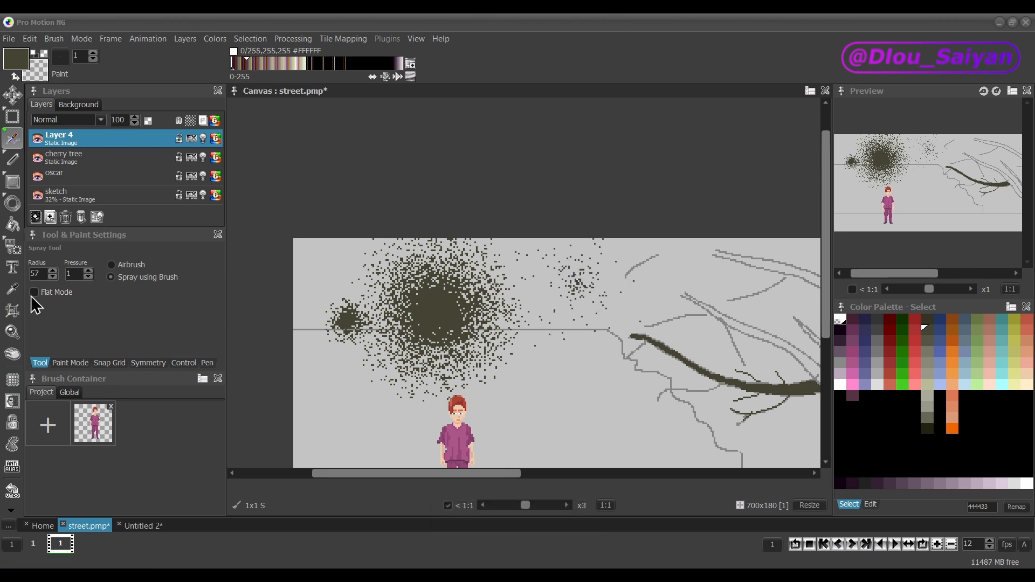
Set the spray Pressure to 59 and spray a cloud between the character and the tree.
click(79, 273)
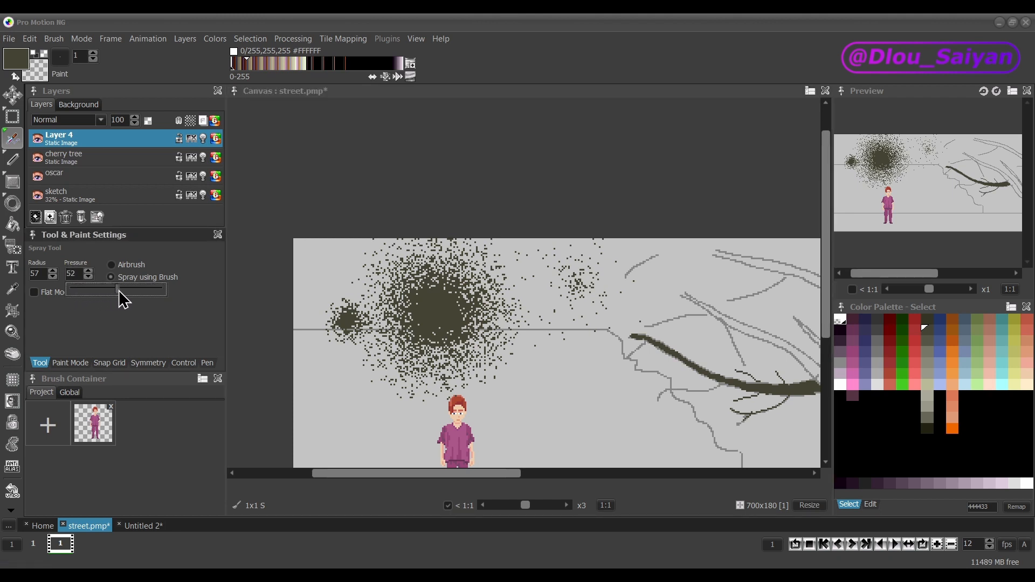
drag(123, 300, 127, 280)
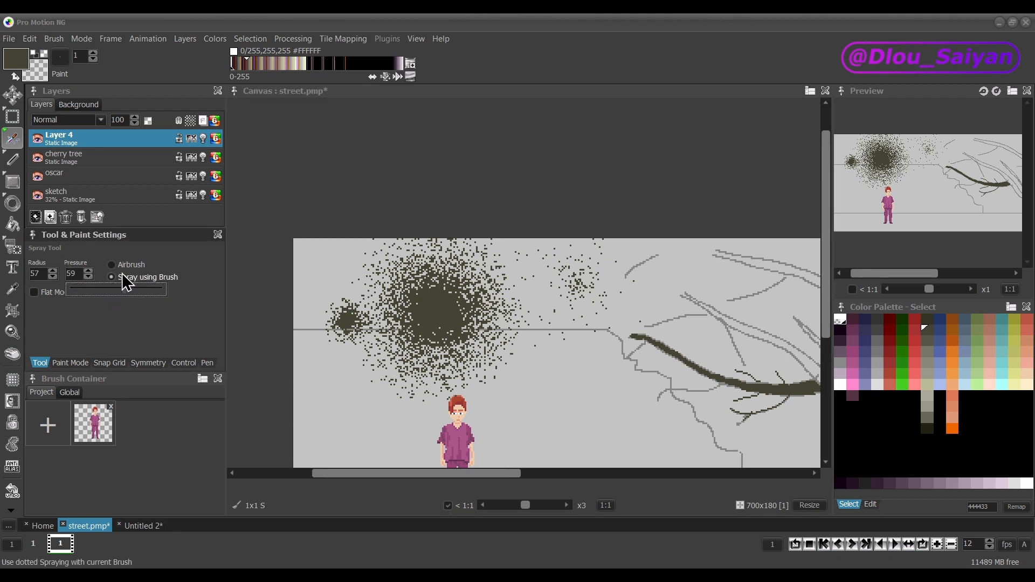
click(586, 404)
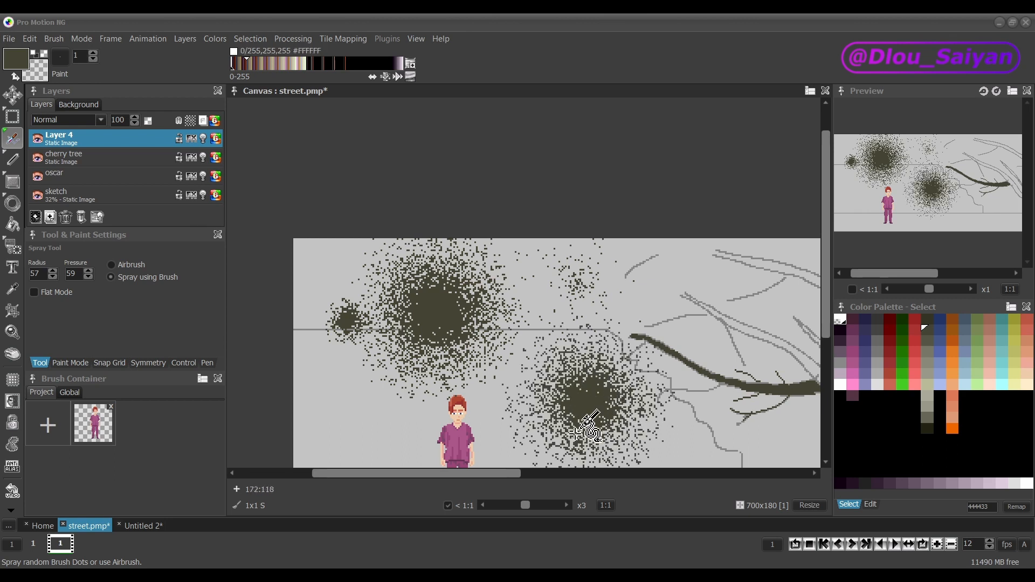
Undo the test sprays, and spray a wavy line above the character with Radius 10 and Pressure 14.
key(ctrl+z)
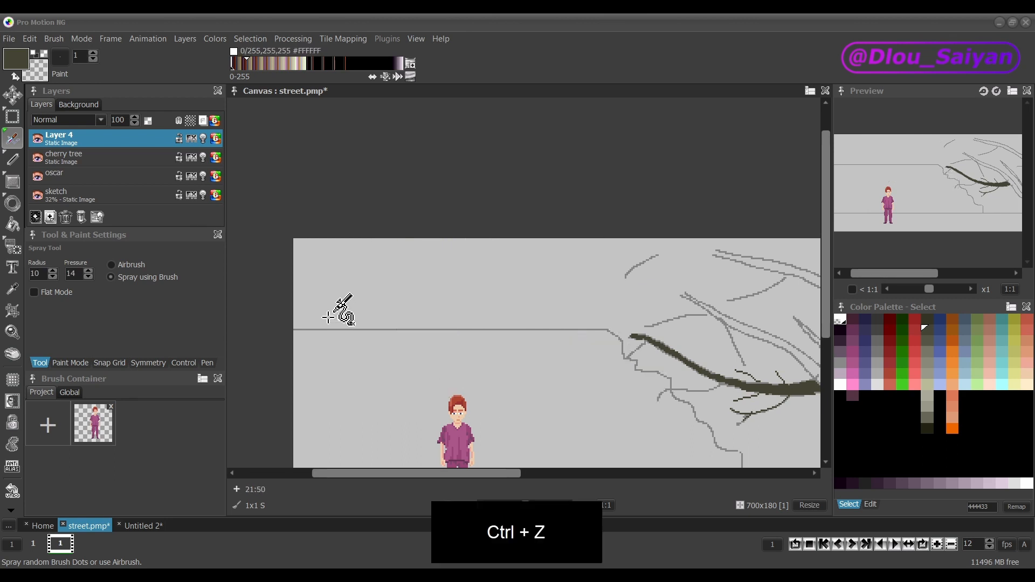
click(316, 306)
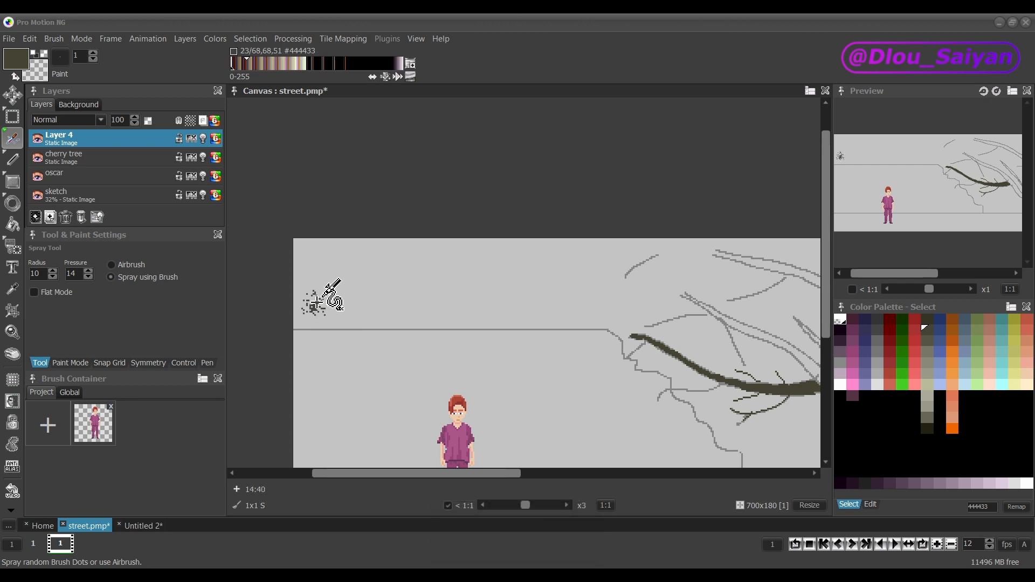
mouse_move(316, 305)
mouse_down()
mouse_move(344, 334)
mouse_move(361, 329)
mouse_move(359, 292)
mouse_move(393, 269)
mouse_move(397, 313)
mouse_move(419, 334)
mouse_move(434, 284)
mouse_move(464, 318)
mouse_up()
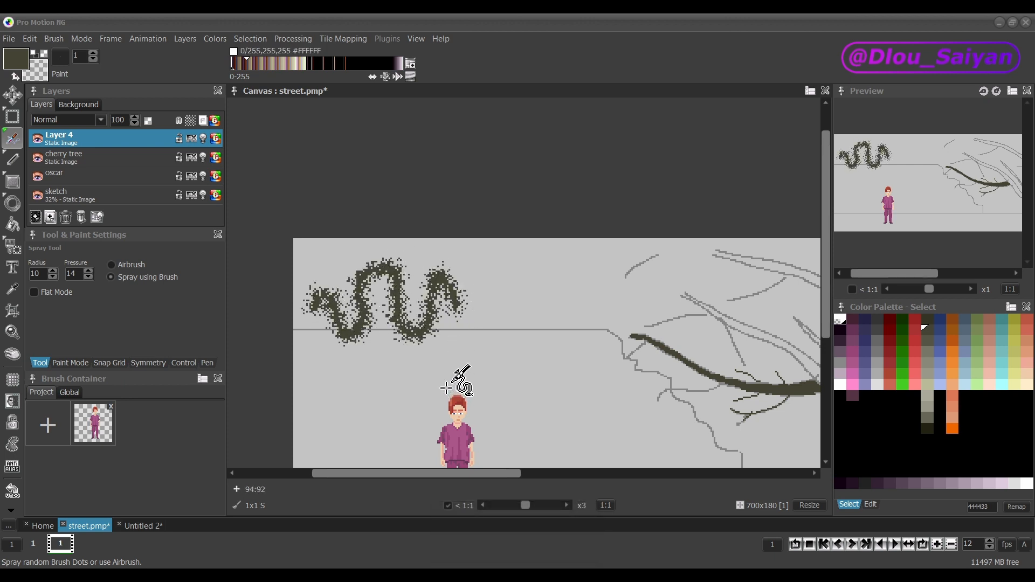
Set the spray Radius to 35 and spray a round cloud beside the wavy sprayed line.
click(42, 273)
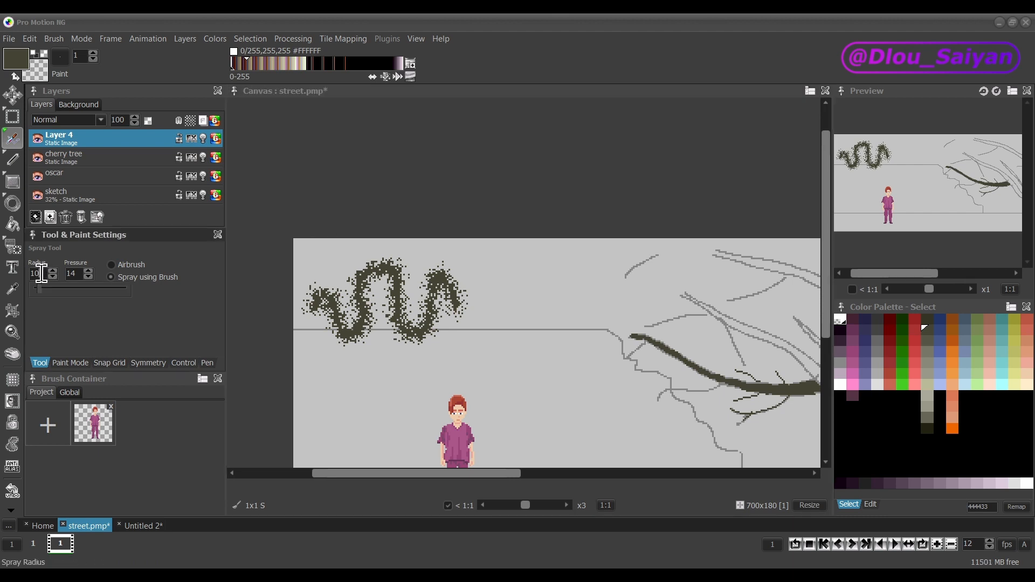
click(47, 288)
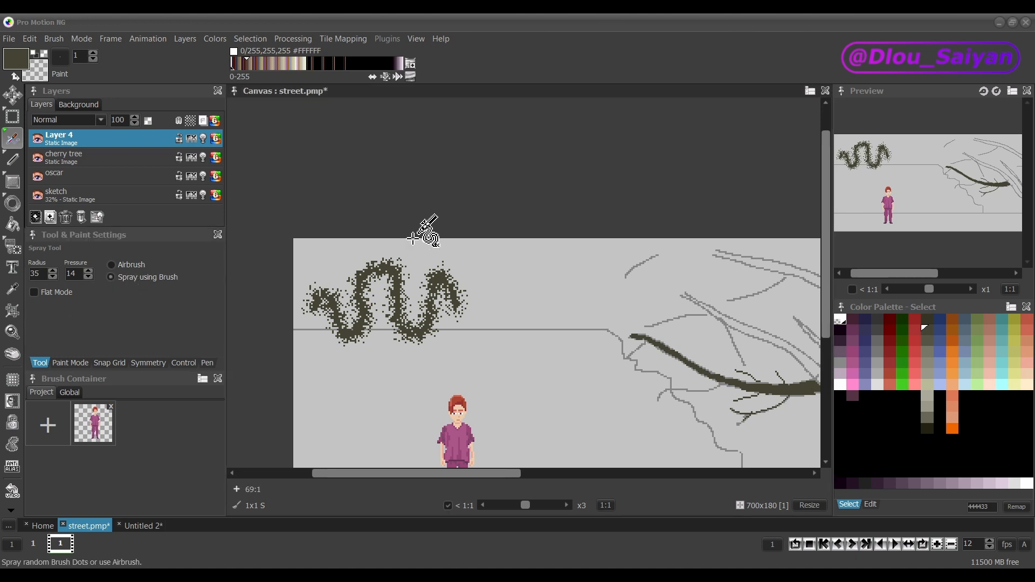
drag(523, 274, 525, 280)
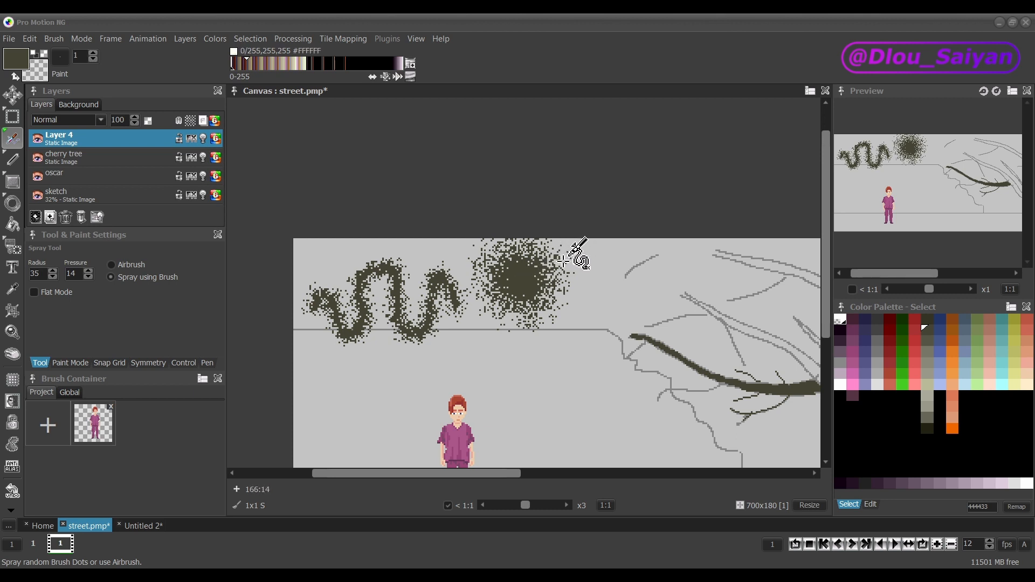
Turn on Flat Mode for the spray and spray test clouds on both sides of the character and toward the tree.
click(34, 293)
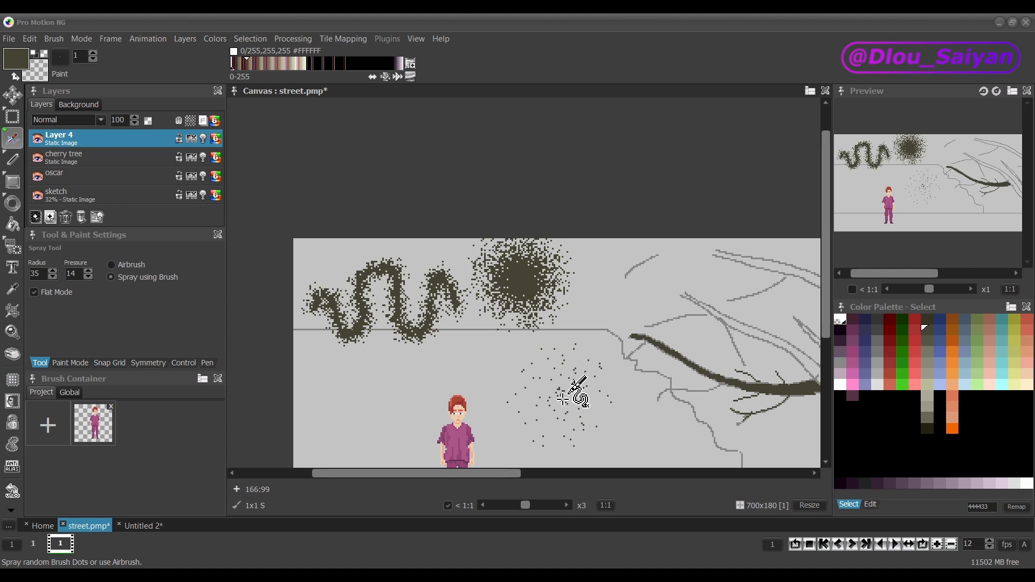
drag(562, 400, 562, 399)
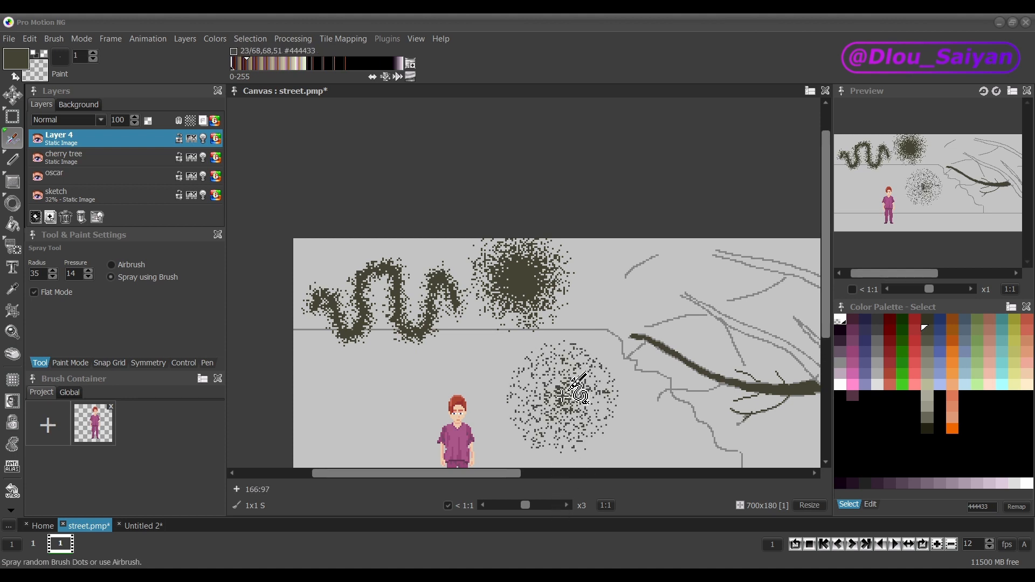
mouse_move(369, 371)
mouse_down()
mouse_move(354, 386)
mouse_move(366, 351)
mouse_up()
drag(624, 289, 614, 291)
drag(705, 419, 677, 395)
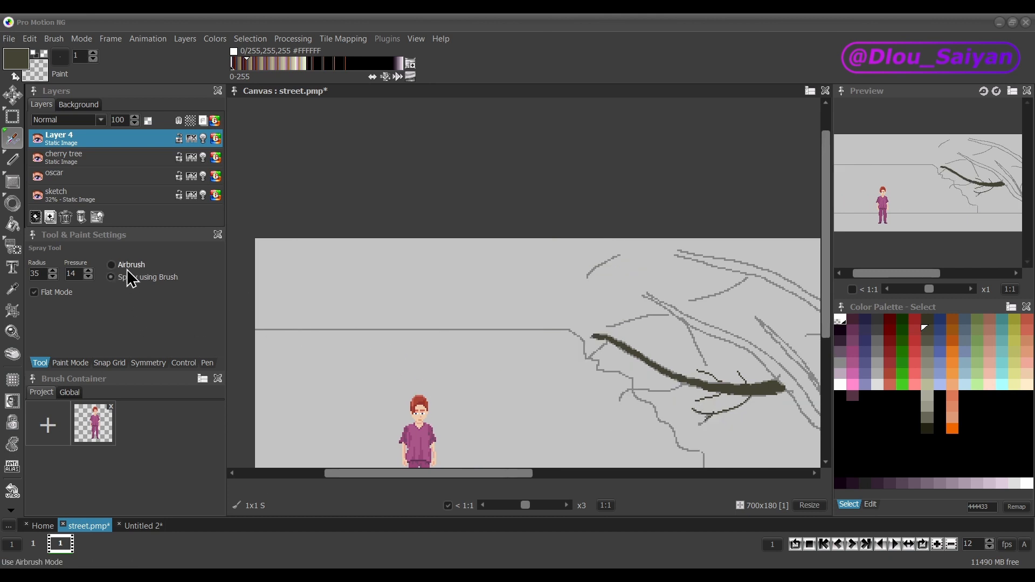
Switch the spray to Airbrush mode, choose orange #DD7722 and airbrush an arch above the character.
click(136, 266)
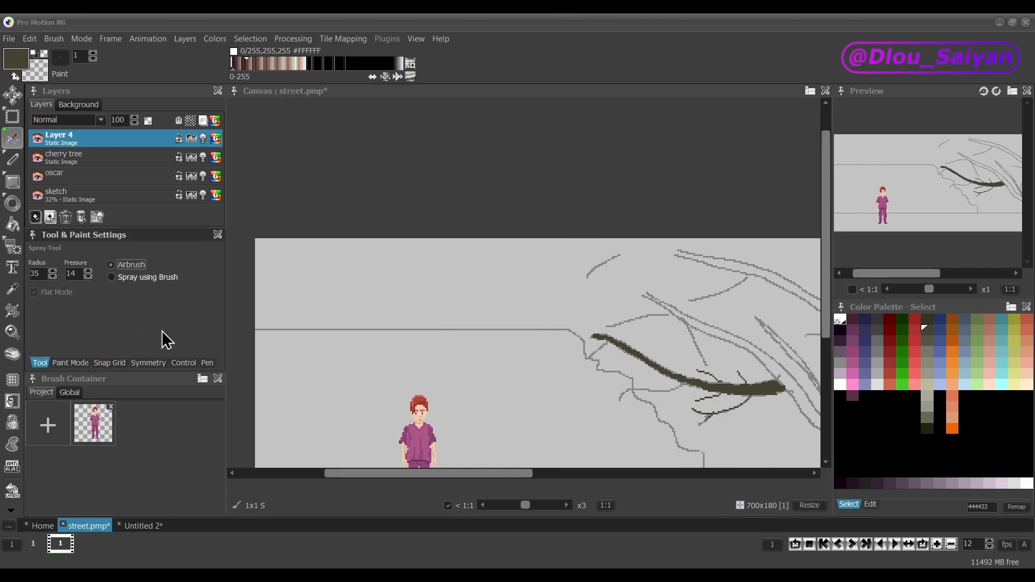
click(111, 276)
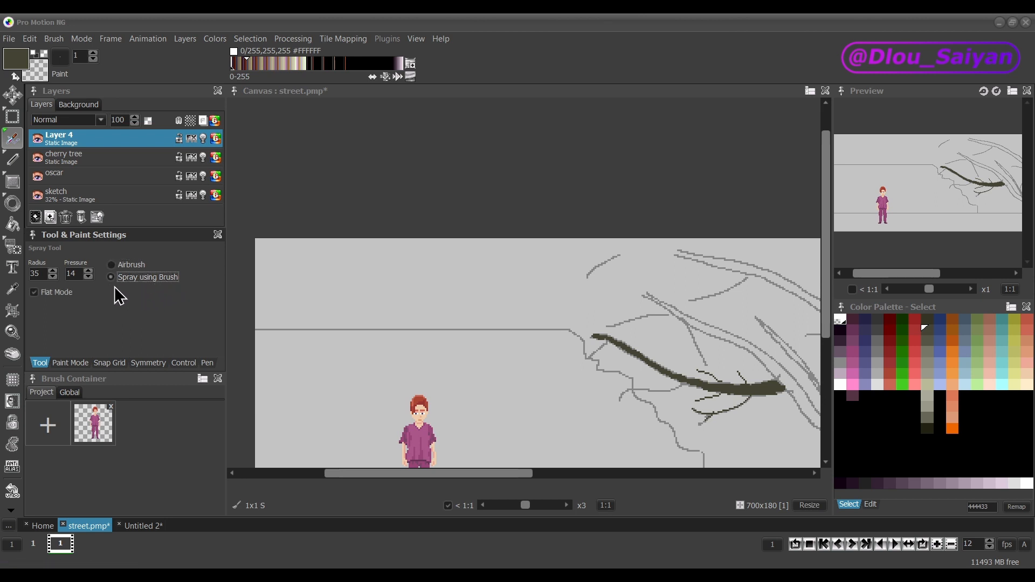
click(112, 265)
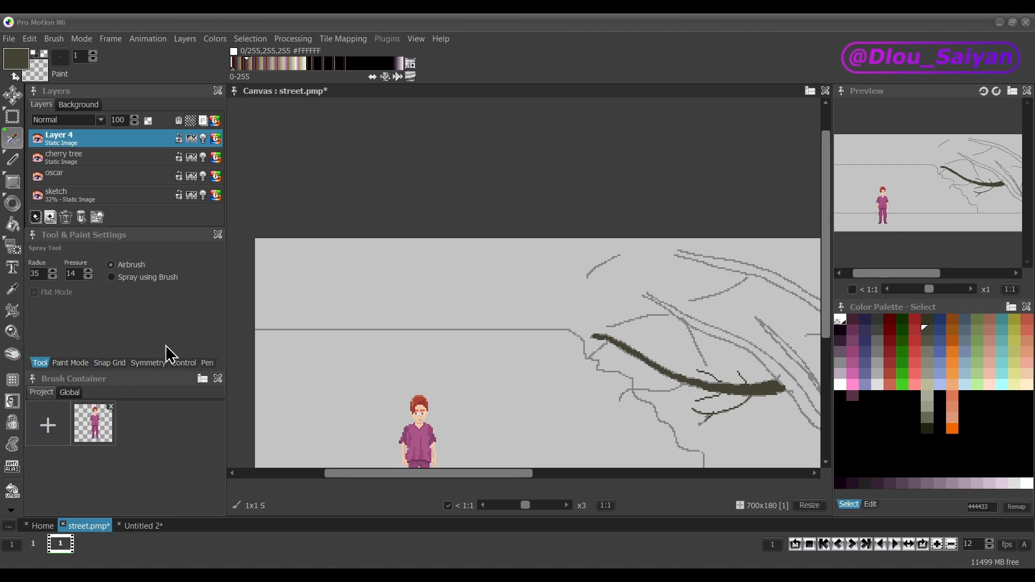
click(951, 350)
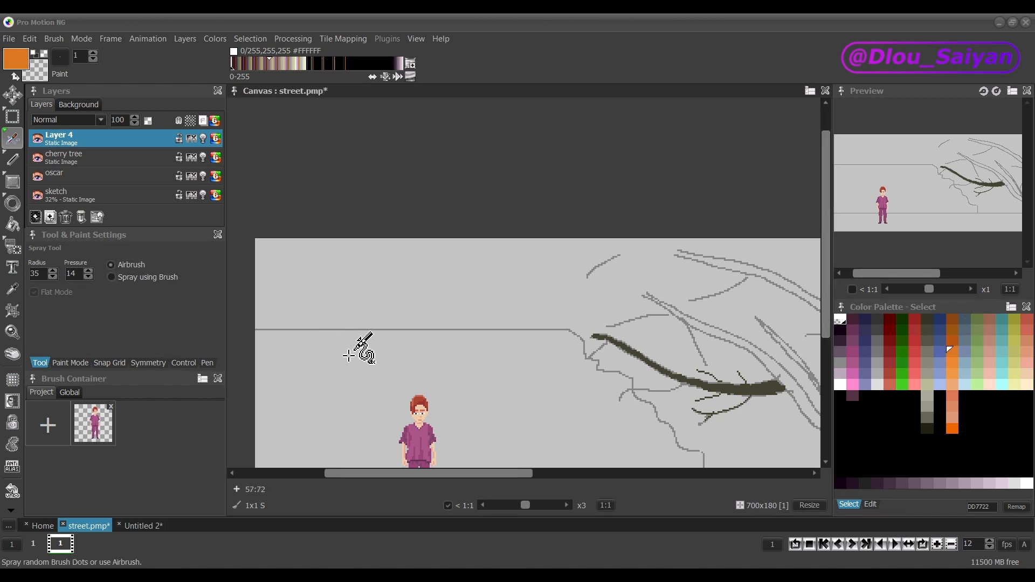
mouse_move(322, 369)
mouse_down()
mouse_move(380, 312)
mouse_move(429, 368)
mouse_move(396, 315)
mouse_move(353, 329)
mouse_move(357, 350)
mouse_up()
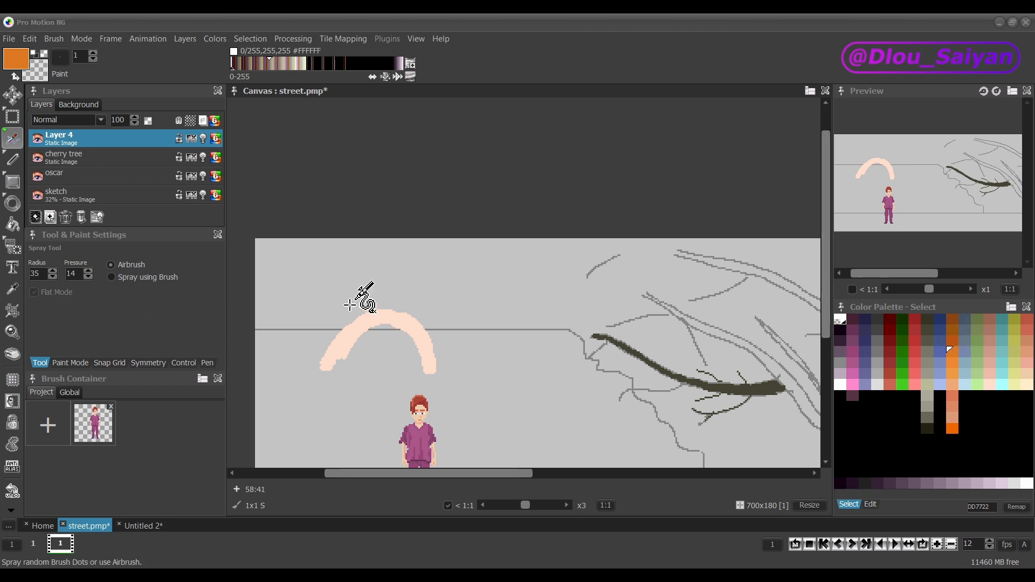
Set the airbrush Pressure to 100 and spray a thick orange blob over the arch's end nearest the tree.
click(78, 275)
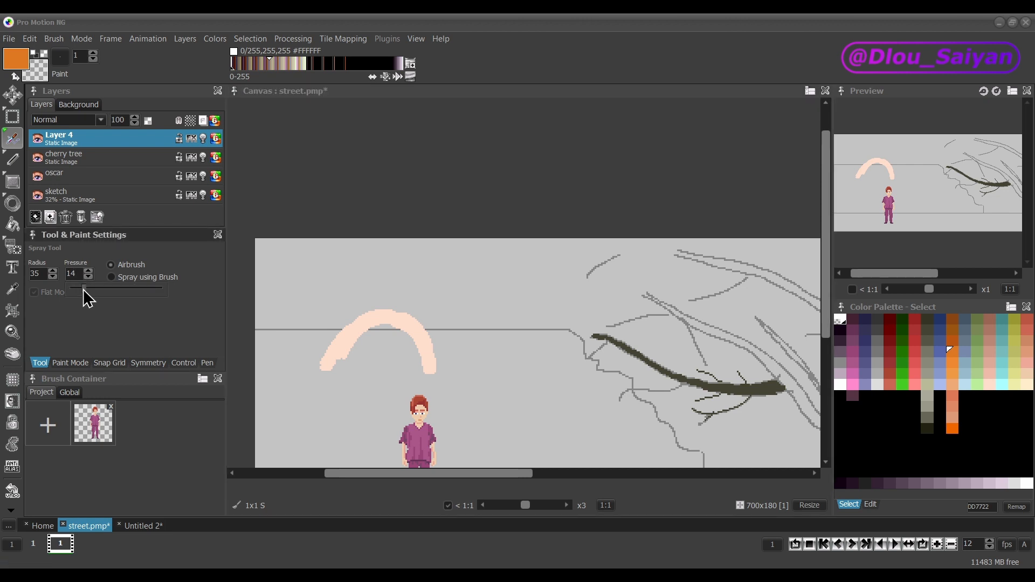
drag(83, 289, 186, 275)
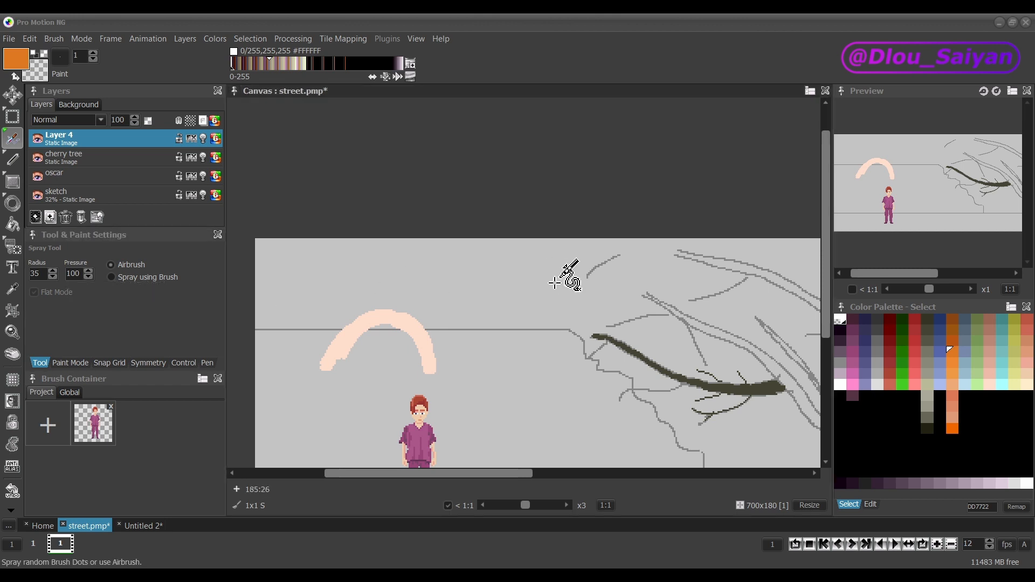
mouse_move(444, 296)
mouse_down()
mouse_move(477, 352)
mouse_move(502, 340)
mouse_move(440, 299)
mouse_move(430, 321)
mouse_move(483, 310)
mouse_move(462, 325)
mouse_up()
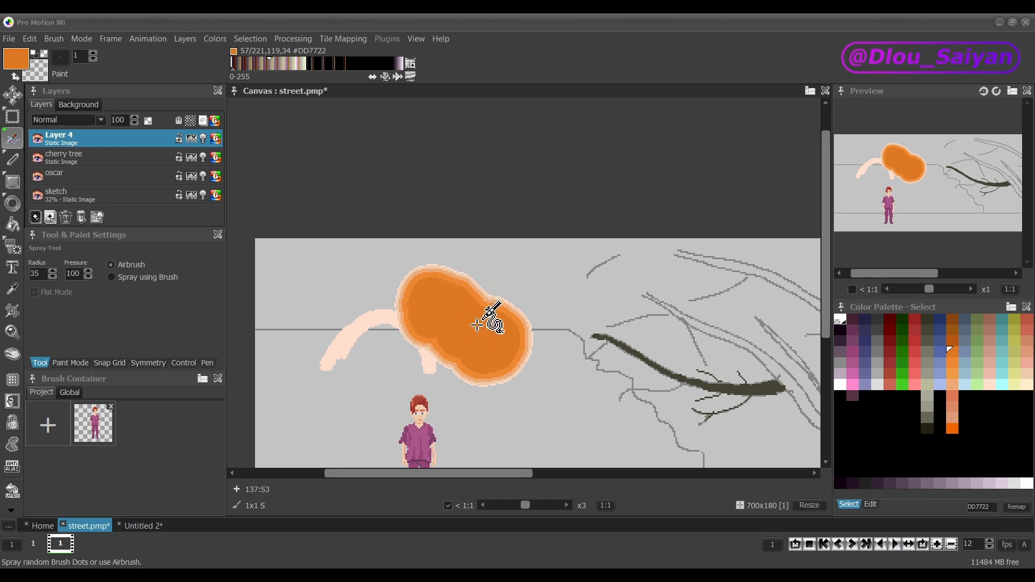
Set the airbrush Pressure to 26, spray over the rest of the arch up to the orange blob, and inspect the blob's graded edge.
click(75, 274)
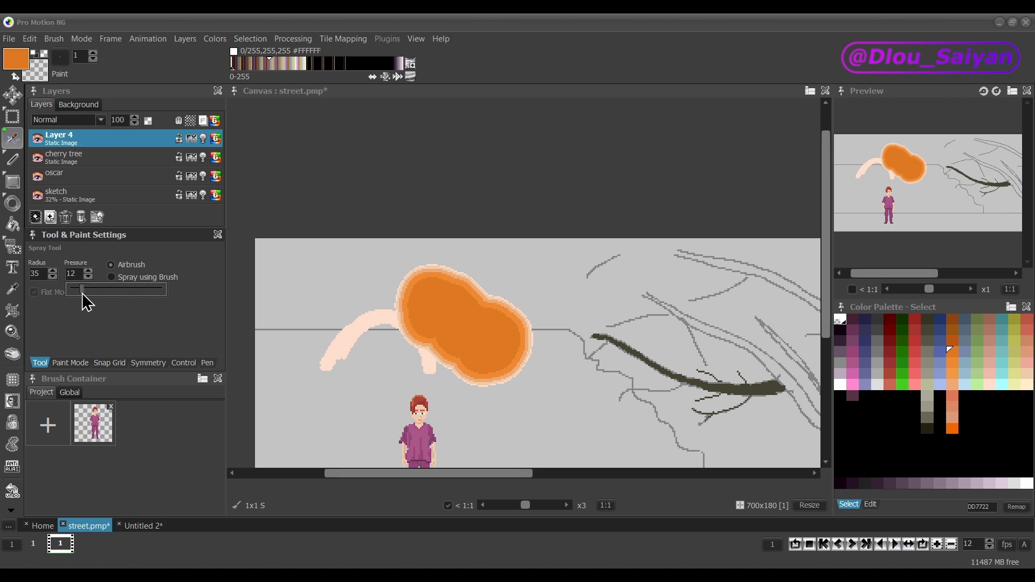
drag(82, 292, 77, 292)
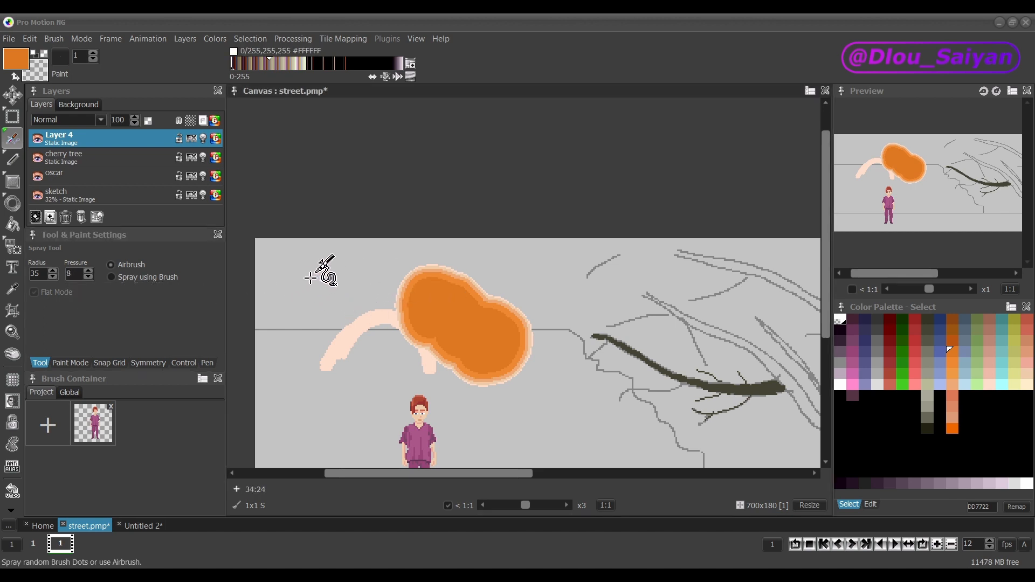
click(73, 274)
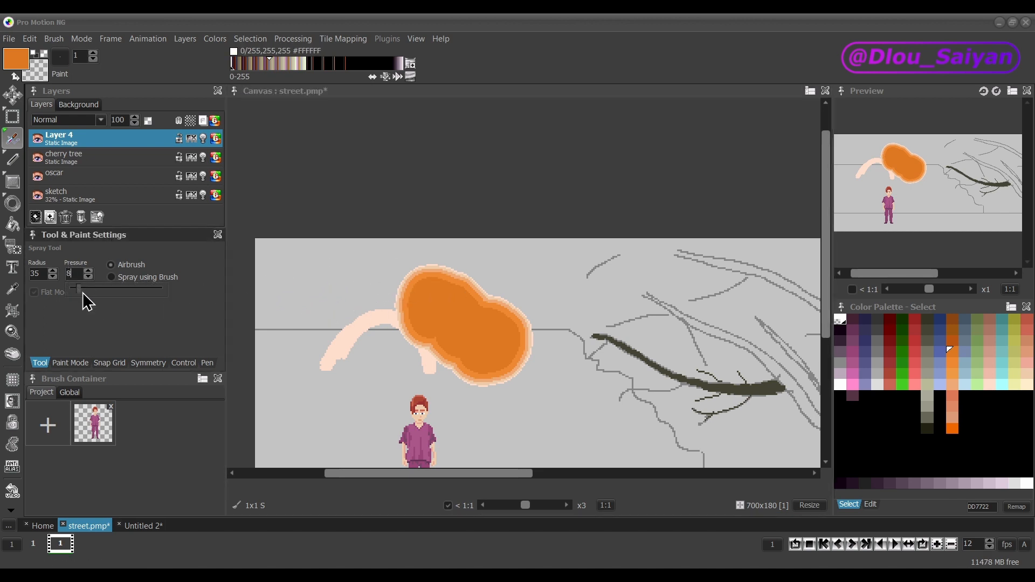
drag(97, 296, 101, 295)
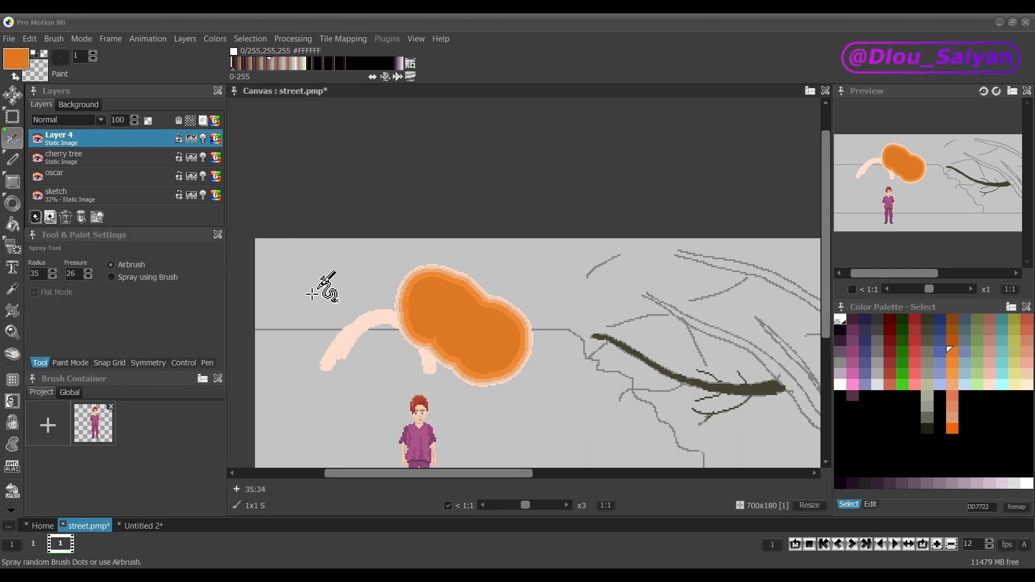
mouse_move(319, 299)
mouse_down()
mouse_move(316, 291)
mouse_move(330, 306)
mouse_move(297, 294)
mouse_move(336, 297)
mouse_move(330, 380)
mouse_move(361, 303)
mouse_move(394, 318)
mouse_move(337, 384)
mouse_move(323, 302)
mouse_move(367, 338)
mouse_move(407, 348)
mouse_move(414, 330)
mouse_move(407, 345)
mouse_move(372, 306)
mouse_up()
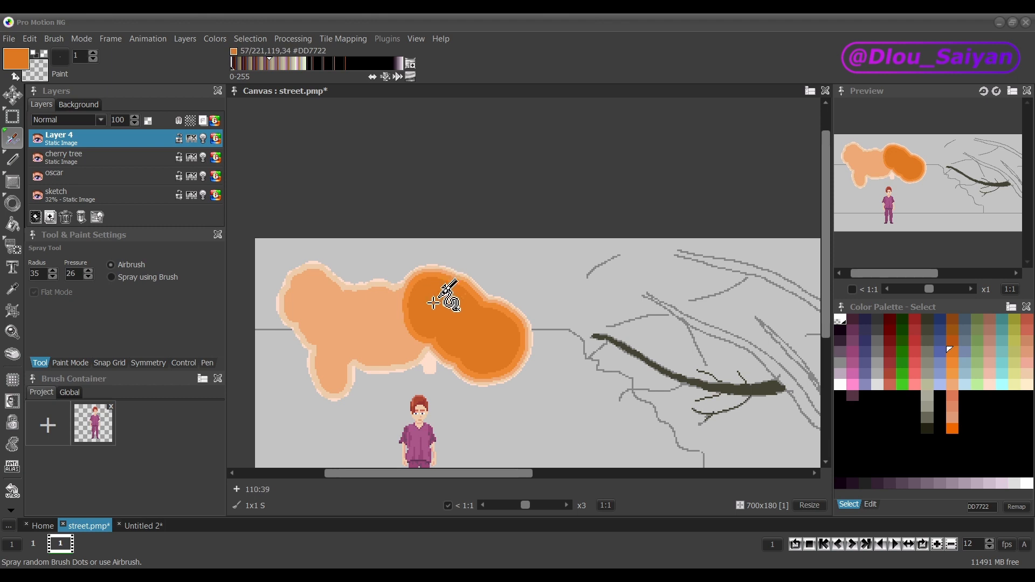
key(=)
key(=)
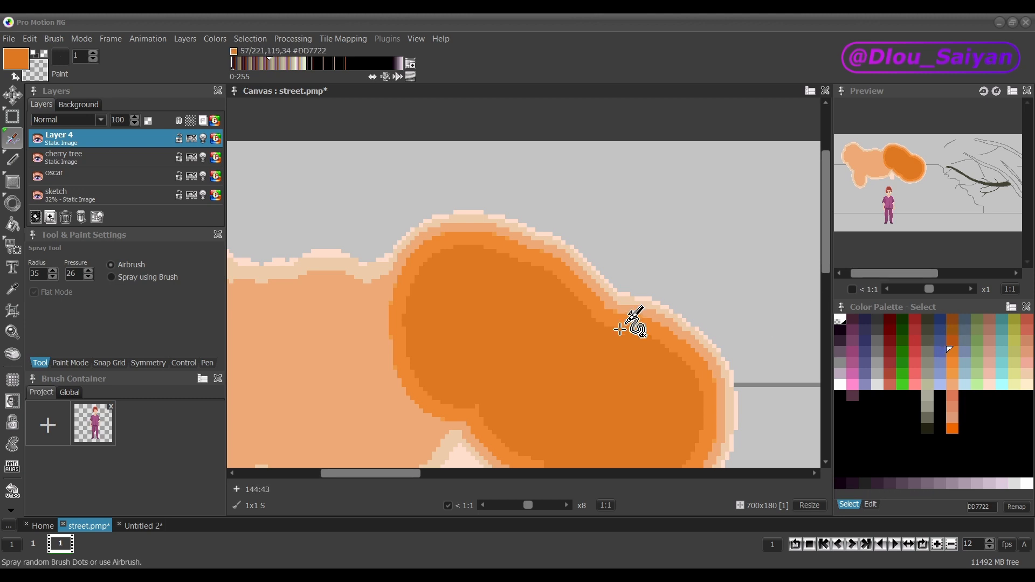
mouse_move(597, 328)
mouse_down()
mouse_move(620, 288)
mouse_move(647, 281)
mouse_up()
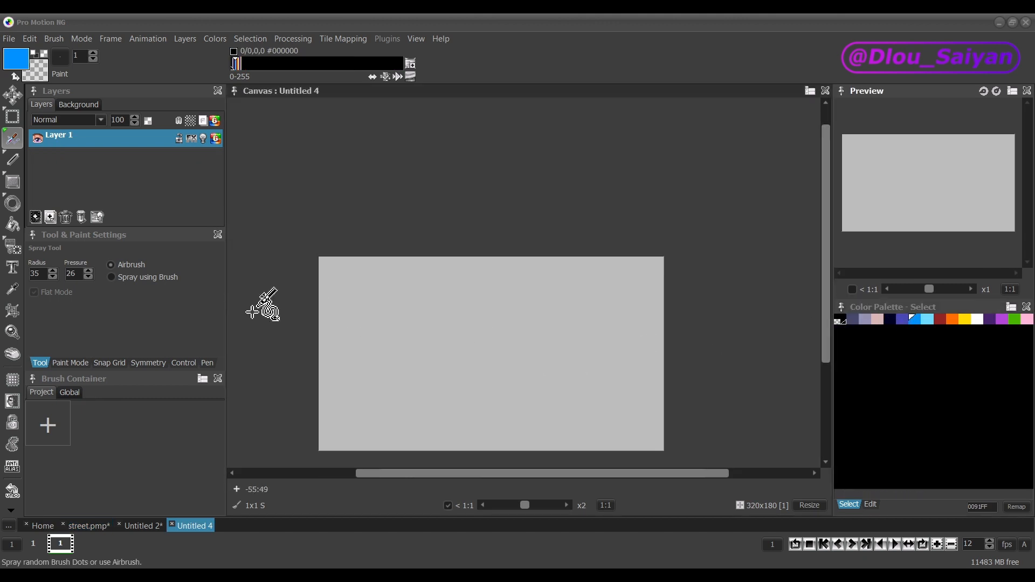
In the blank Untitled 4 canvas, raise the airbrush Pressure above 60 and spray blue near the canvas center.
click(75, 275)
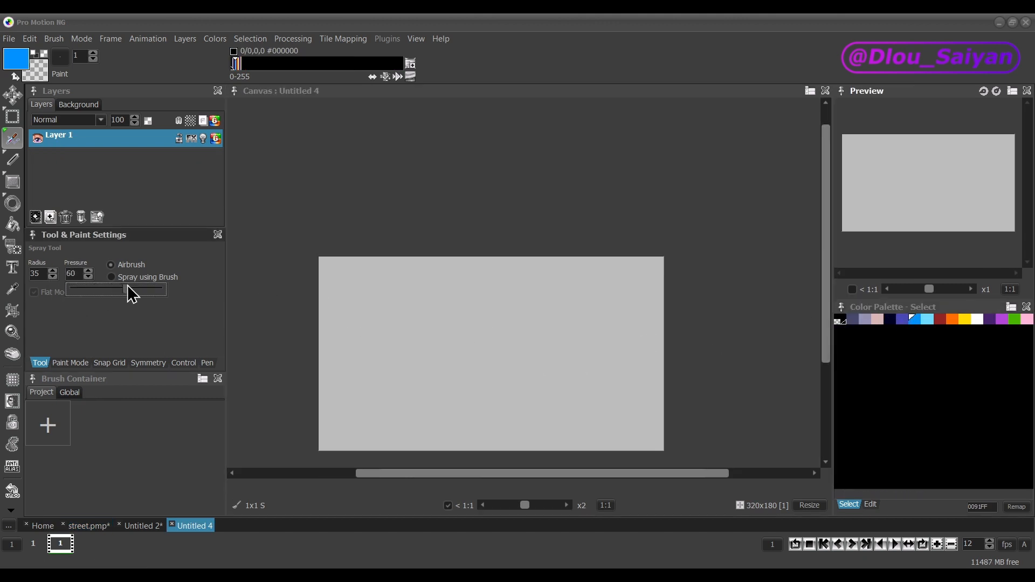
drag(128, 286, 134, 286)
mouse_move(438, 376)
mouse_down()
mouse_move(481, 342)
mouse_move(500, 346)
mouse_move(510, 385)
mouse_move(530, 366)
mouse_move(533, 380)
mouse_move(444, 370)
mouse_up()
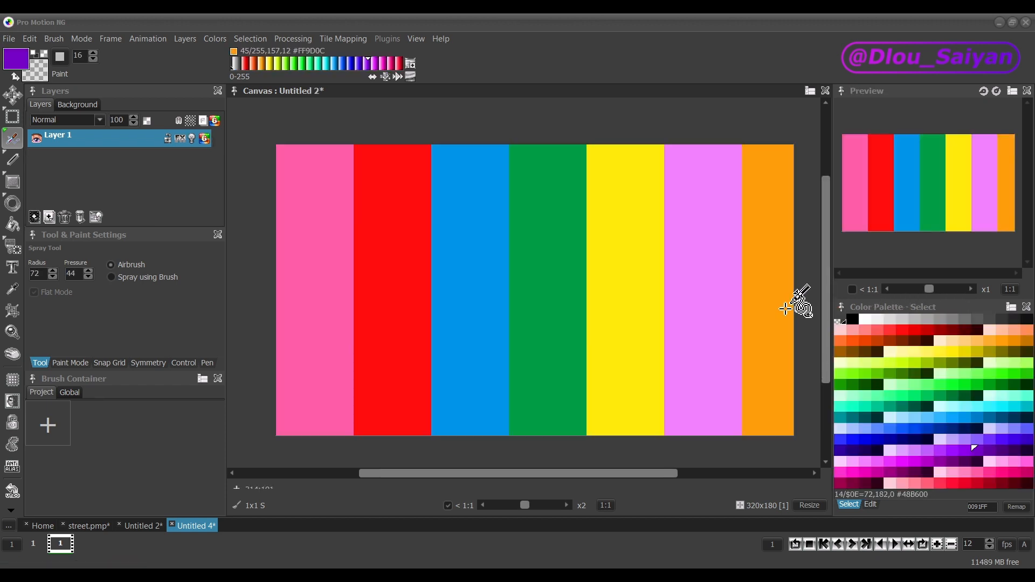
In Untitled 2, airbrush purple across the vertical color stripes from the orange stripe to the pink one.
mouse_move(783, 300)
mouse_down()
mouse_move(771, 318)
mouse_move(755, 293)
mouse_move(735, 315)
mouse_move(716, 289)
mouse_move(691, 322)
mouse_up()
mouse_move(663, 300)
mouse_down()
mouse_move(645, 319)
mouse_move(621, 286)
mouse_move(598, 318)
mouse_move(584, 292)
mouse_move(550, 313)
mouse_move(536, 291)
mouse_move(515, 304)
mouse_move(498, 291)
mouse_move(473, 312)
mouse_move(460, 295)
mouse_move(433, 318)
mouse_move(415, 291)
mouse_move(392, 313)
mouse_move(372, 288)
mouse_move(353, 312)
mouse_move(340, 302)
mouse_move(267, 315)
mouse_up()
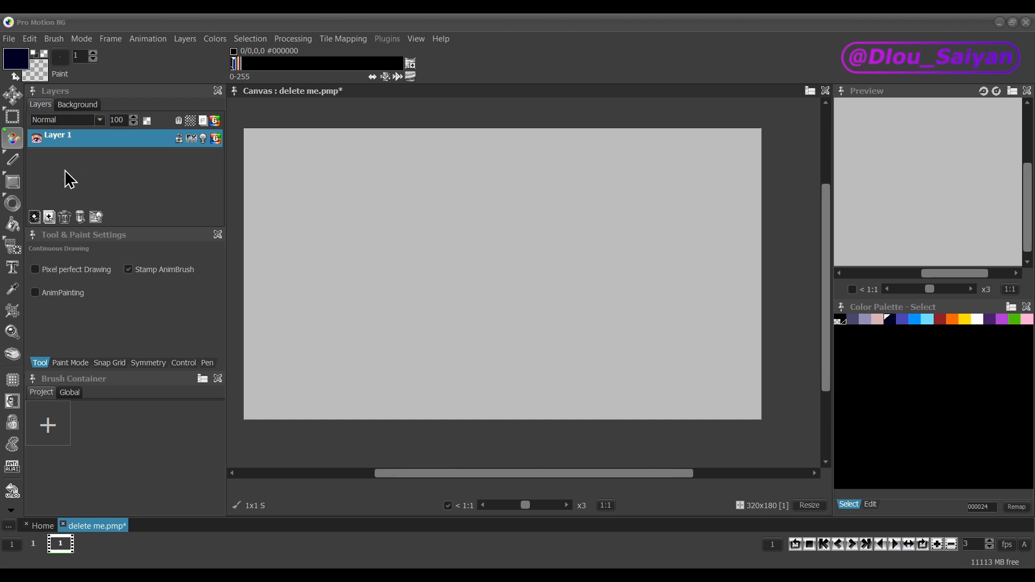
Look over the available layer types and rename Layer 1 as "animation".
click(49, 217)
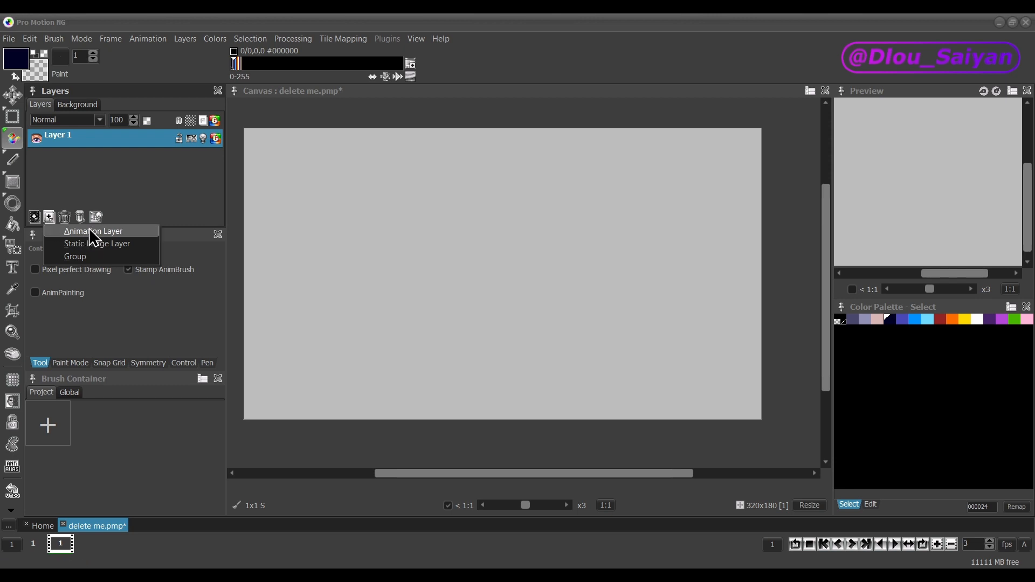
click(81, 181)
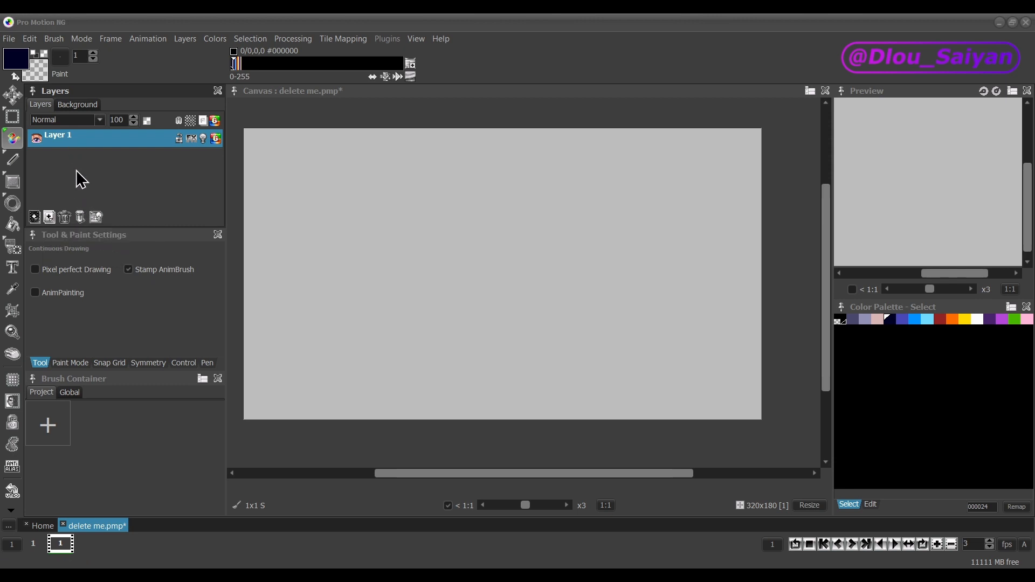
double_click(66, 139)
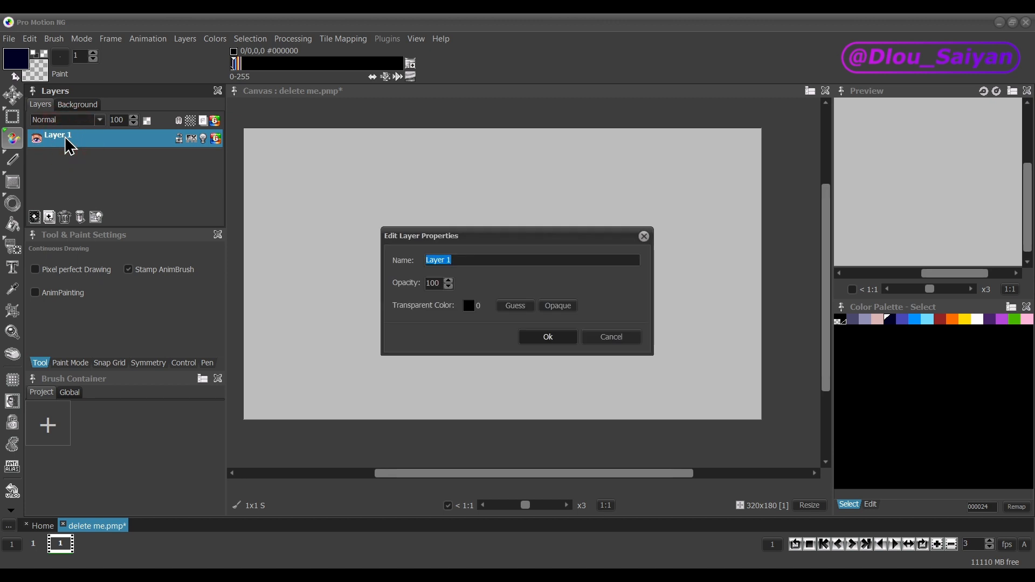
text(anima)
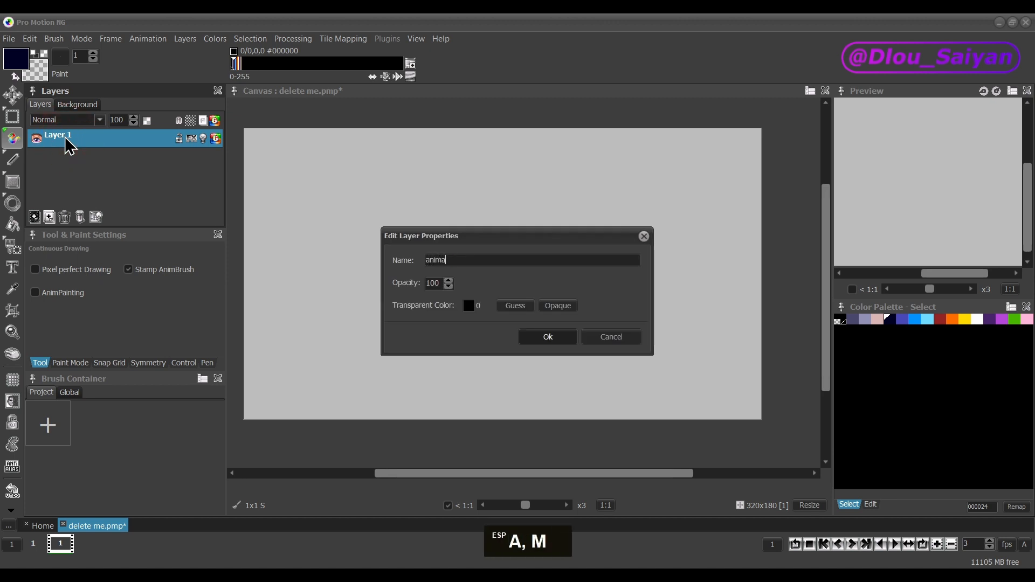
text(tion)
key(Return)
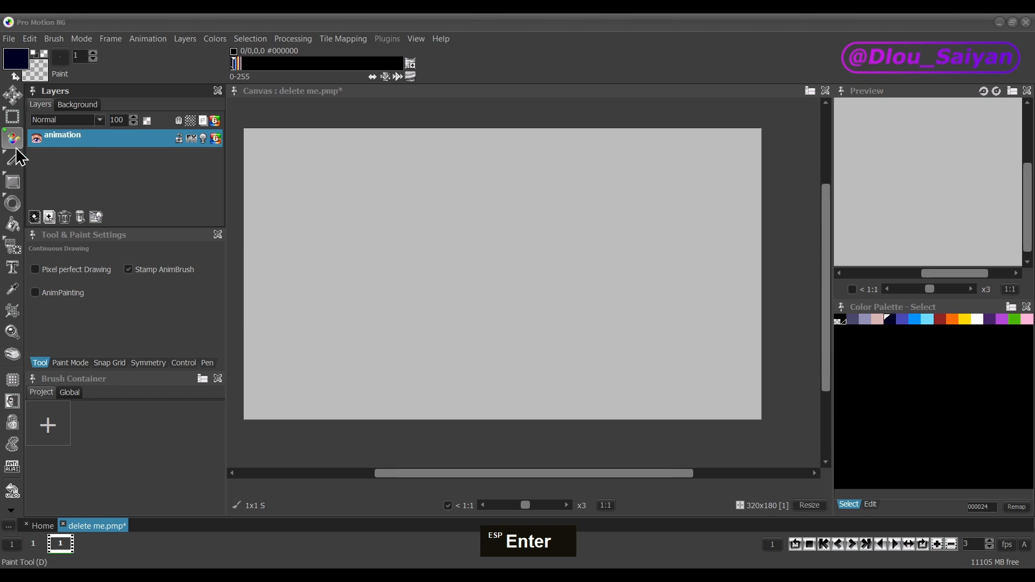
Add a Static Image Layer named "static" above the animation layer, and add a layer group on top of it.
click(49, 217)
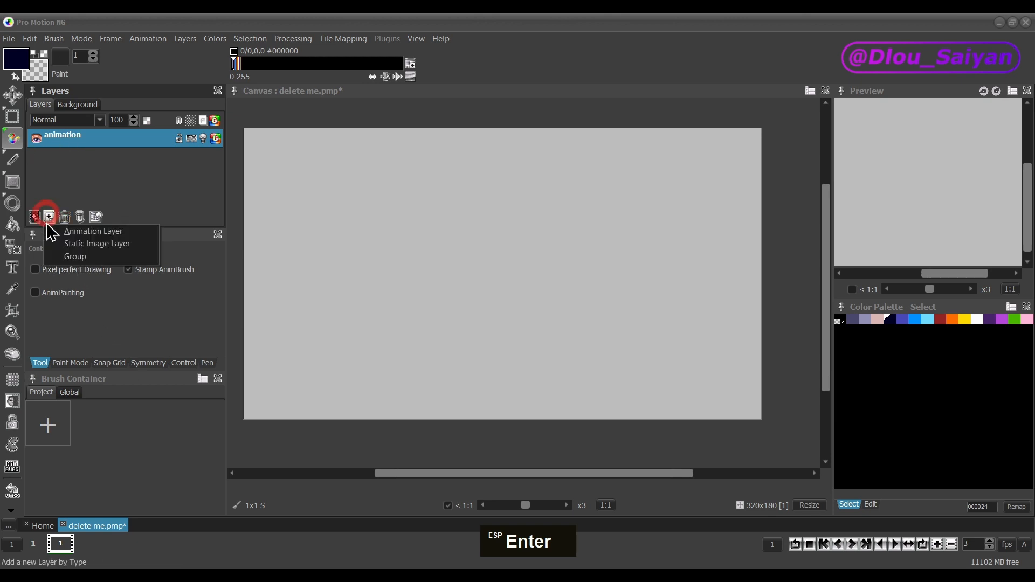
click(88, 246)
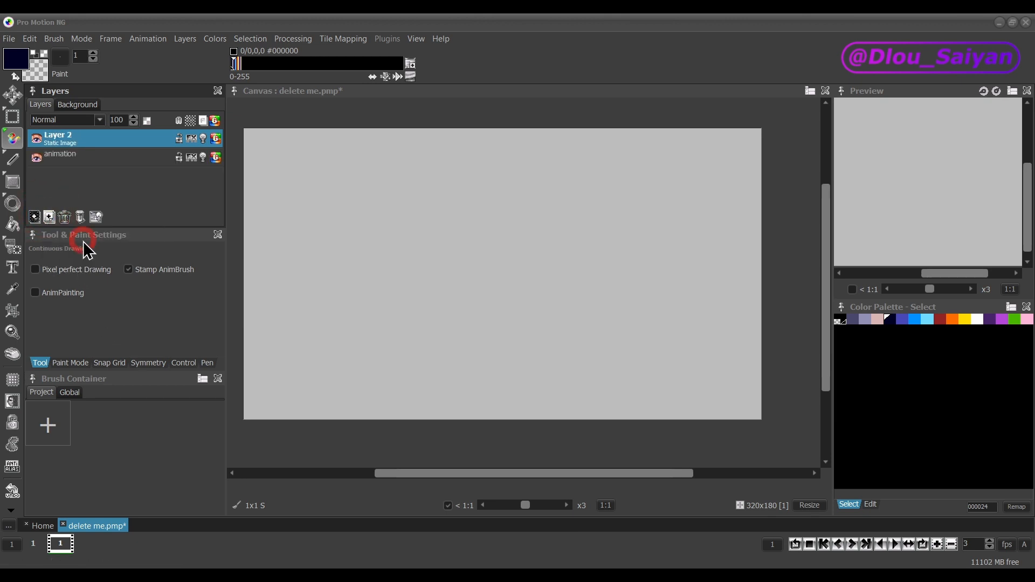
double_click(58, 136)
text(s)
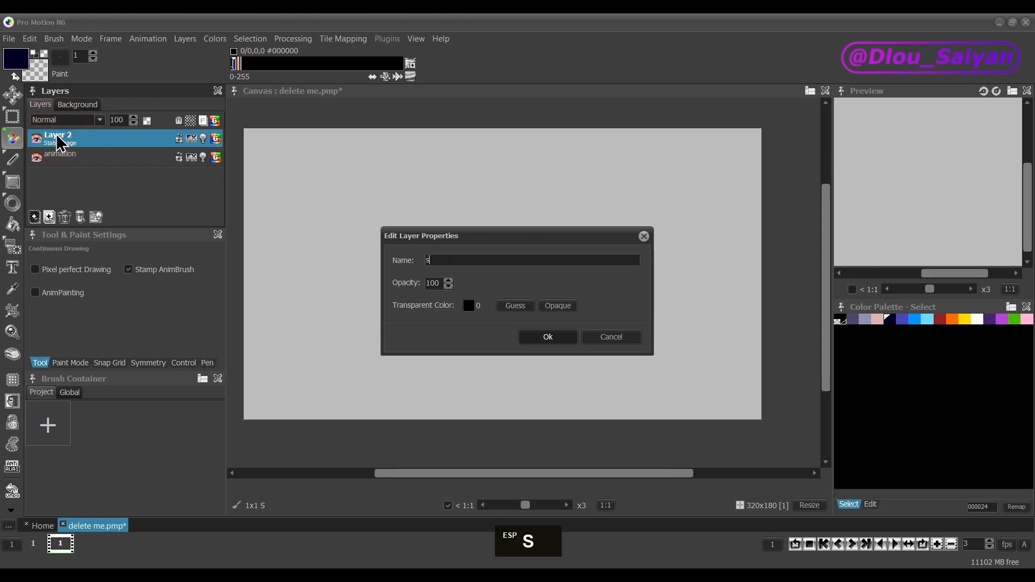
text(tatic)
key(Return)
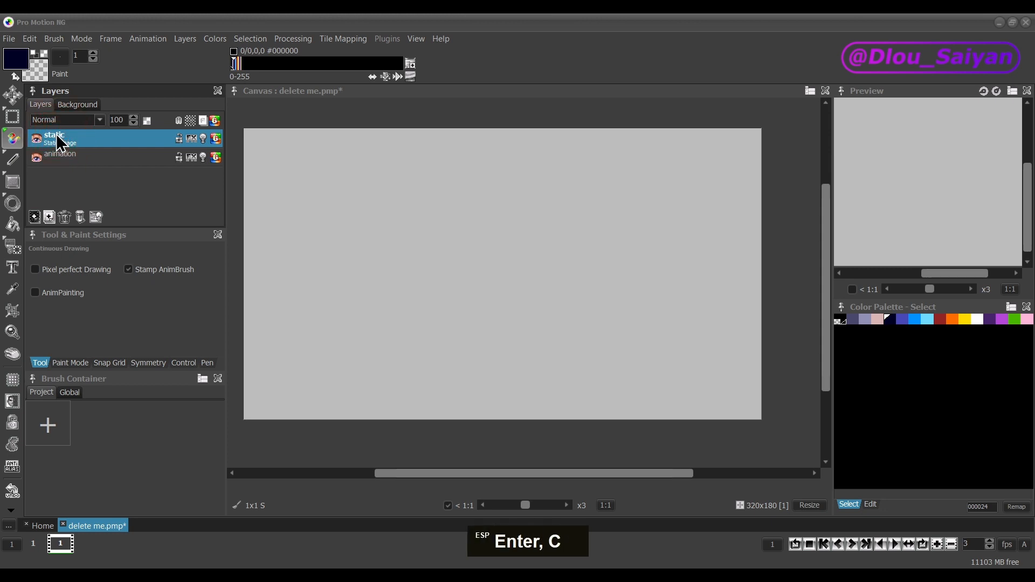
click(49, 217)
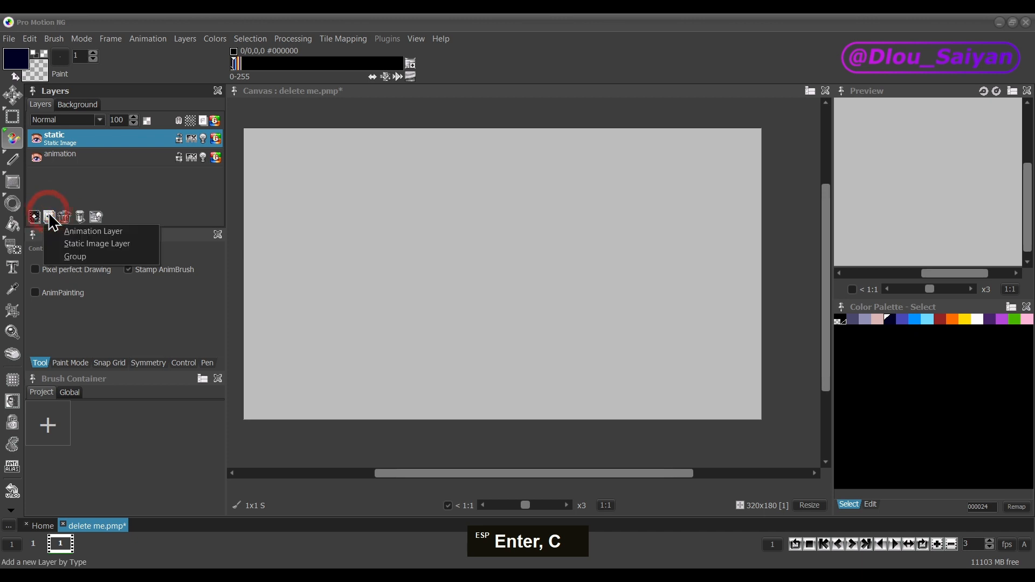
click(75, 257)
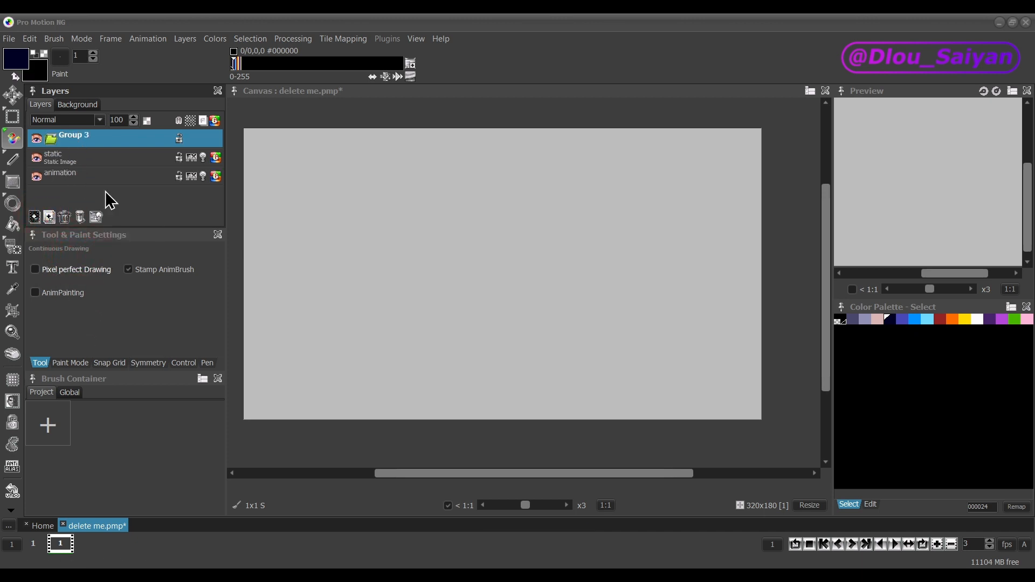
Select the animation layer and insert a new frame after frame 1.
click(72, 180)
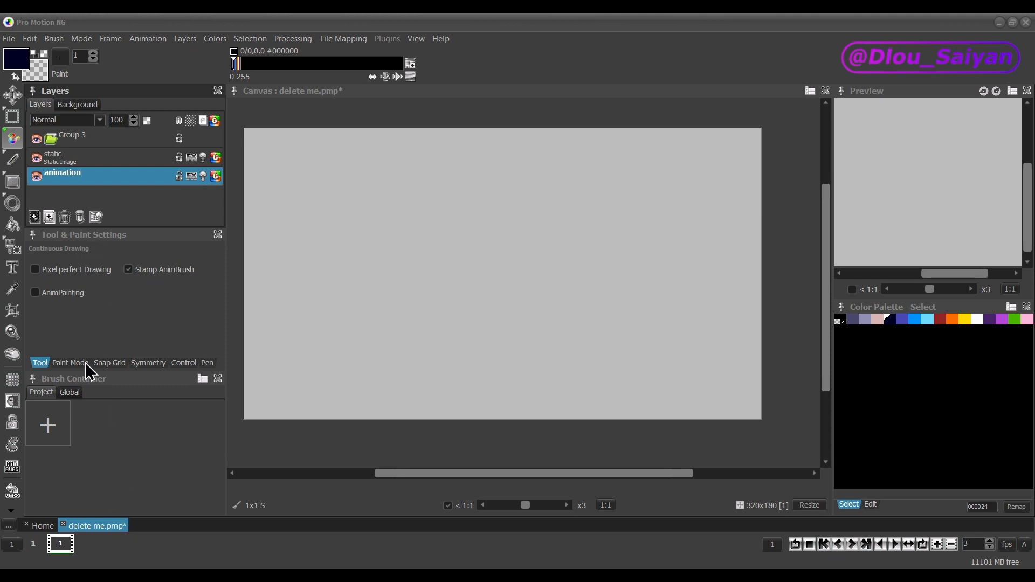
click(62, 545)
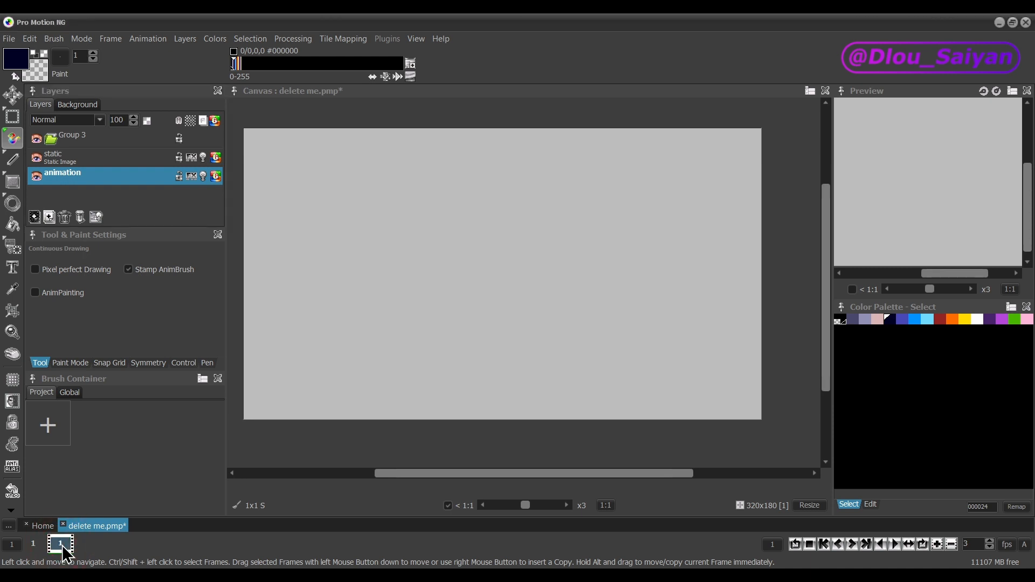
click(938, 550)
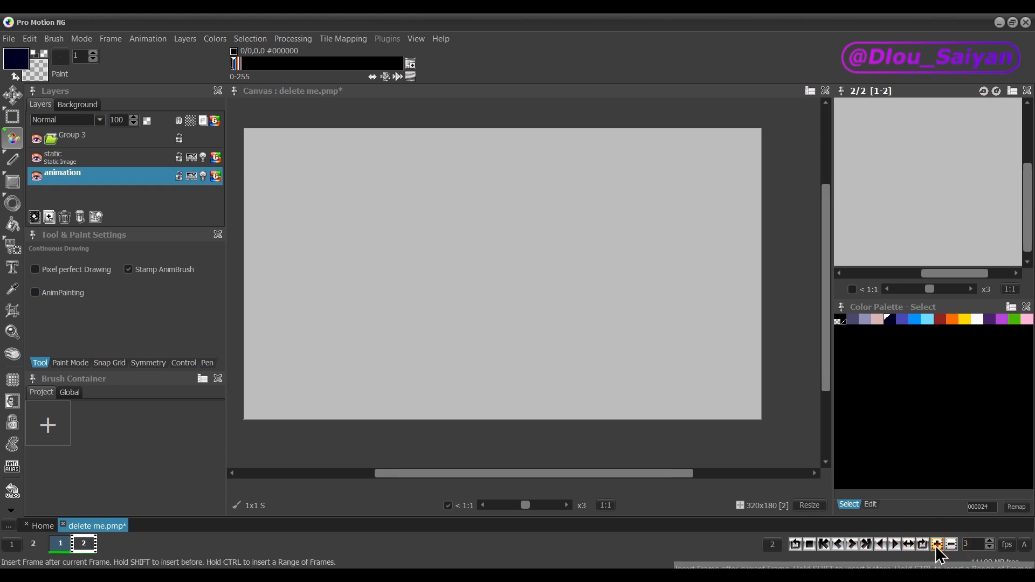
Insert a third frame, and on frame 1 of the animation layer stamp the text "1" in Verdana size 28.
click(938, 548)
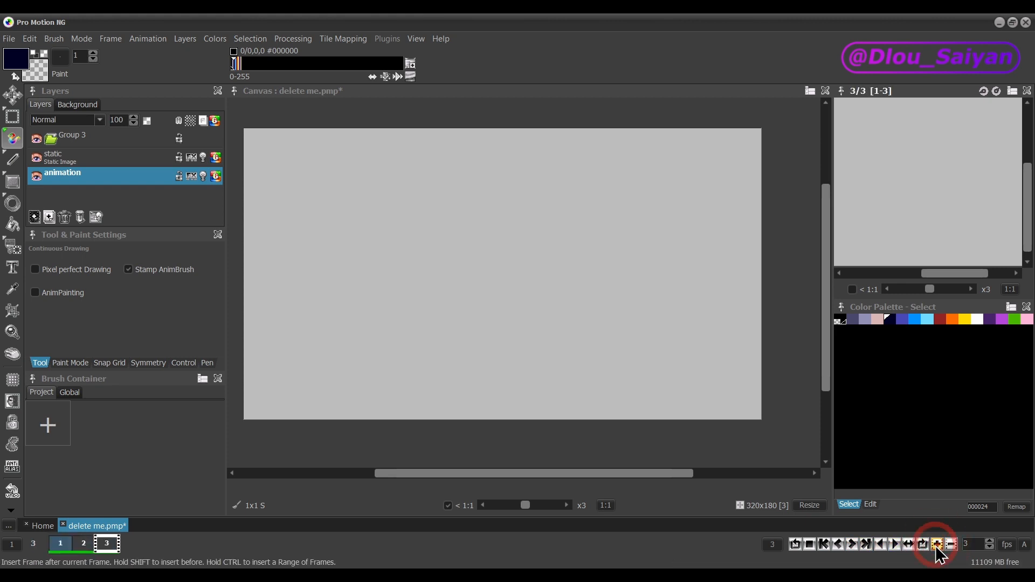
click(60, 545)
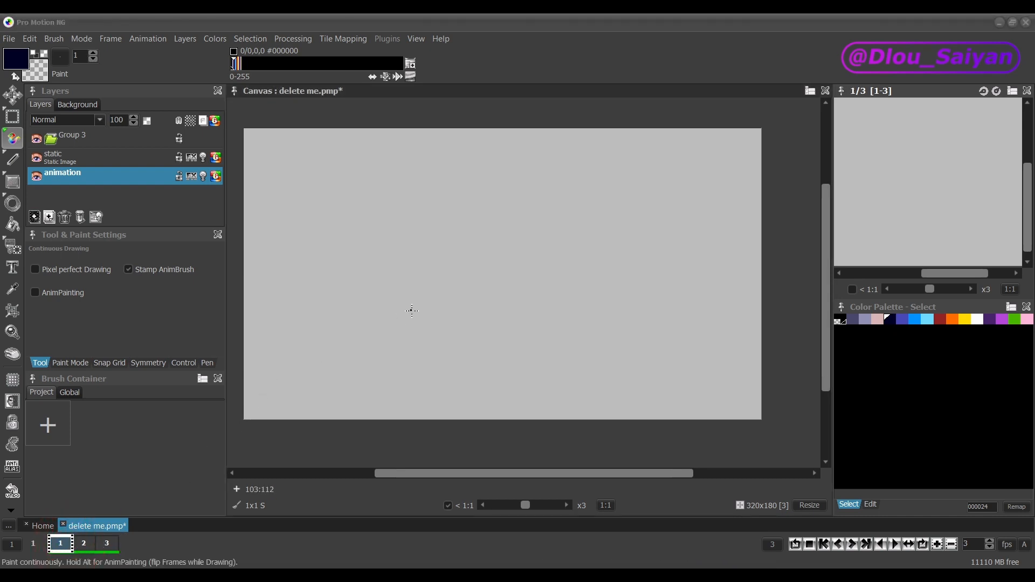
key(t)
drag(301, 138, 242, 139)
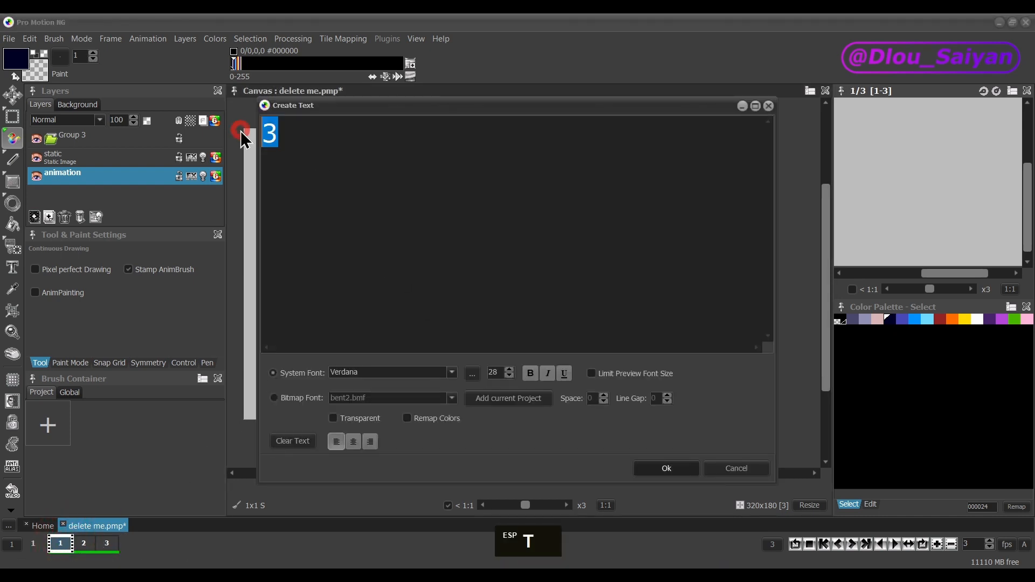
text(1)
click(689, 465)
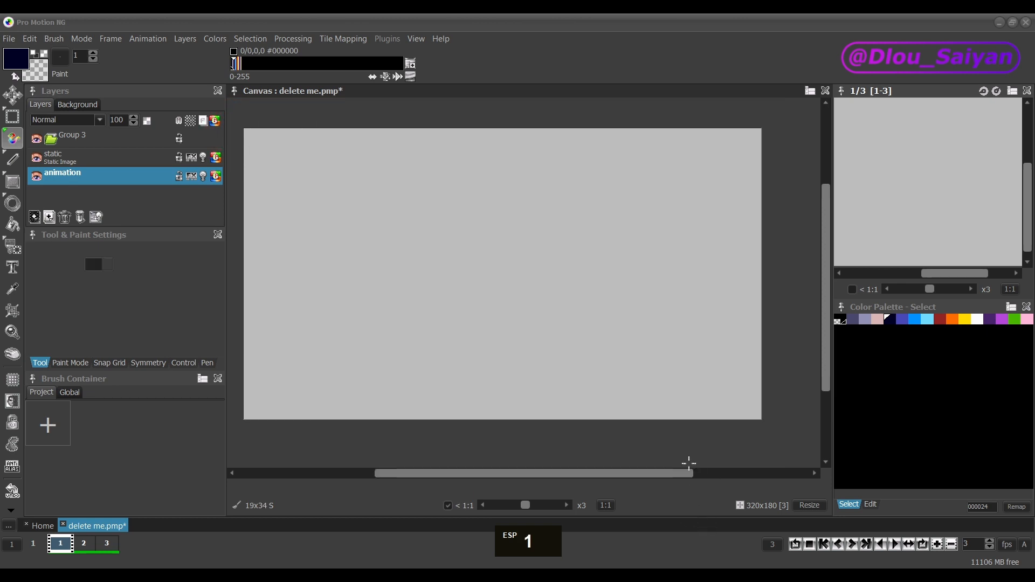
click(329, 283)
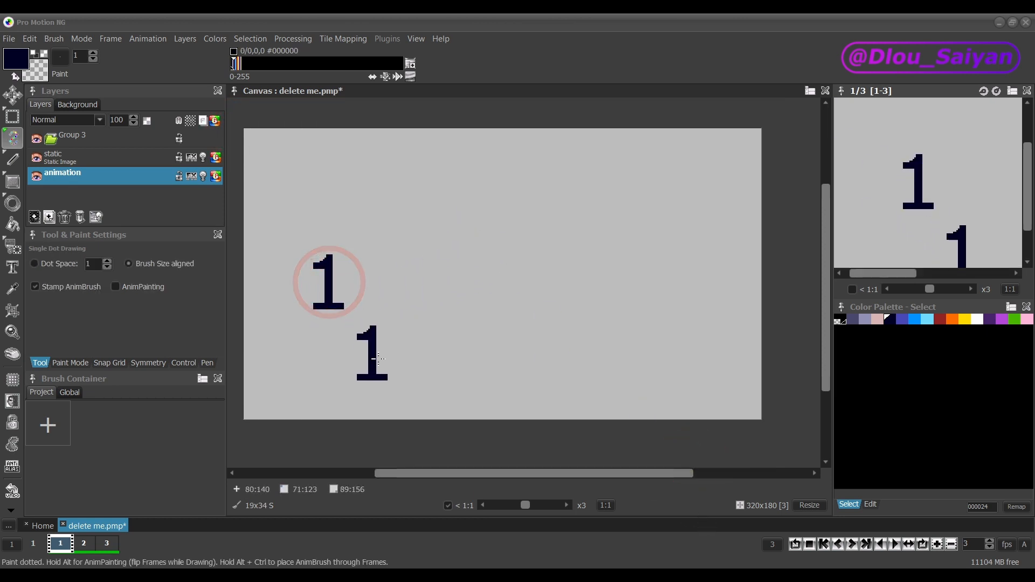
Flip back and forth through the three animation frames to compare their contents.
click(84, 545)
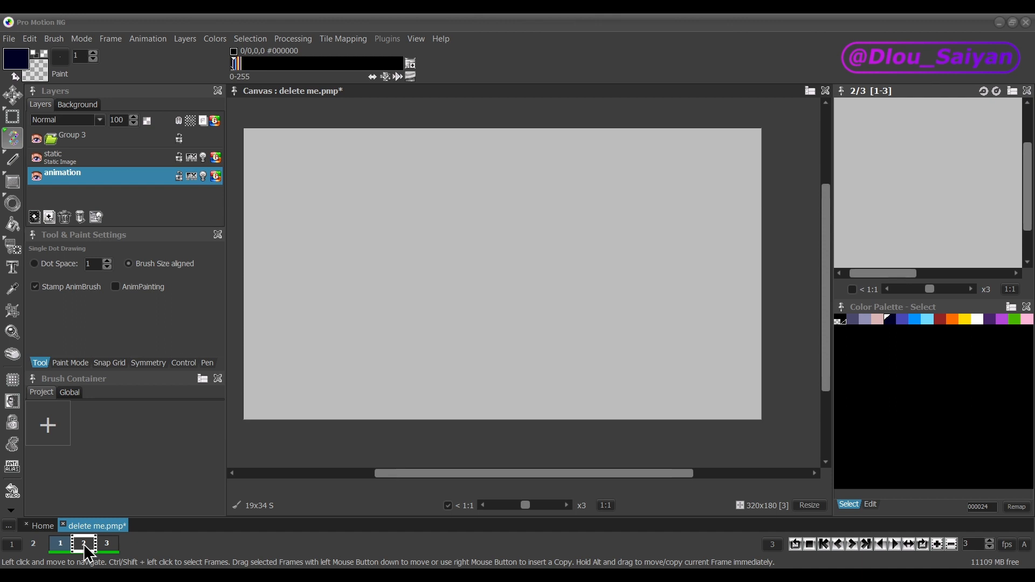
key(1)
key(2)
key(2)
key(2)
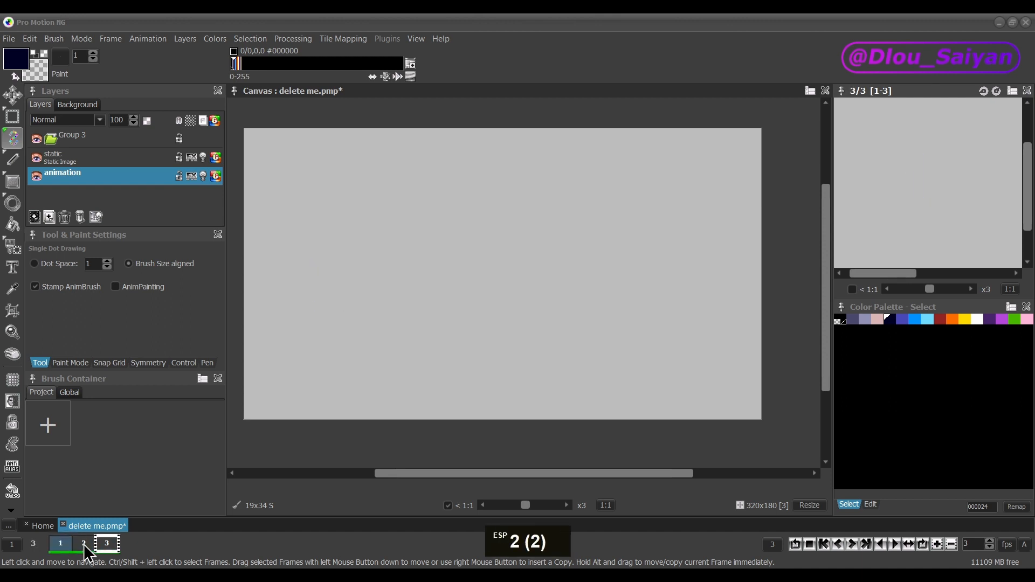
key(1)
key(2)
key(1)
key(1)
key(1)
key(1)
key(1)
key(1)
key(1)
key(1)
key(2)
key(2)
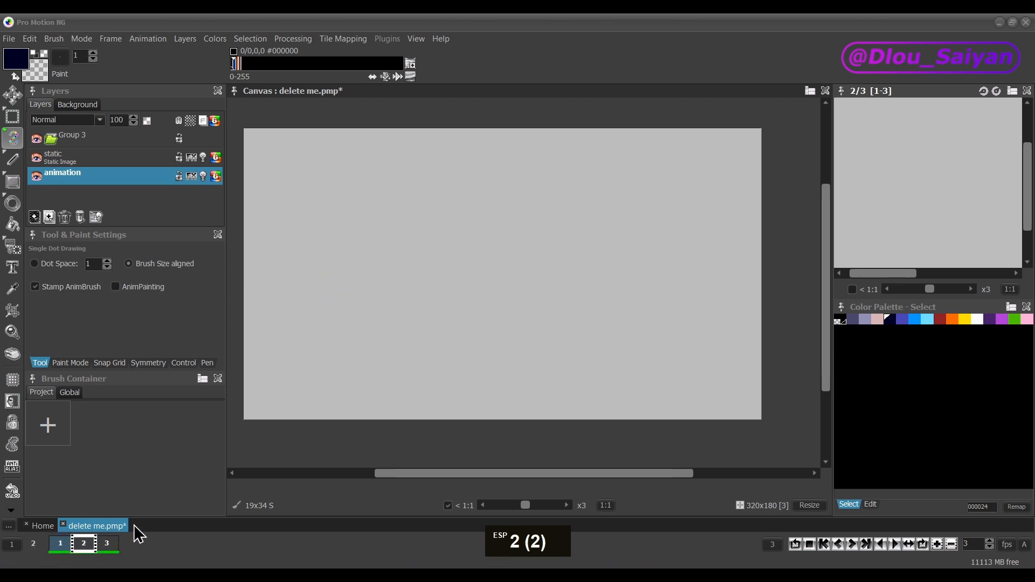
Create the text "2" and stamp it in dark red (#912424) in the middle of frame 2.
key(t)
drag(329, 126, 244, 123)
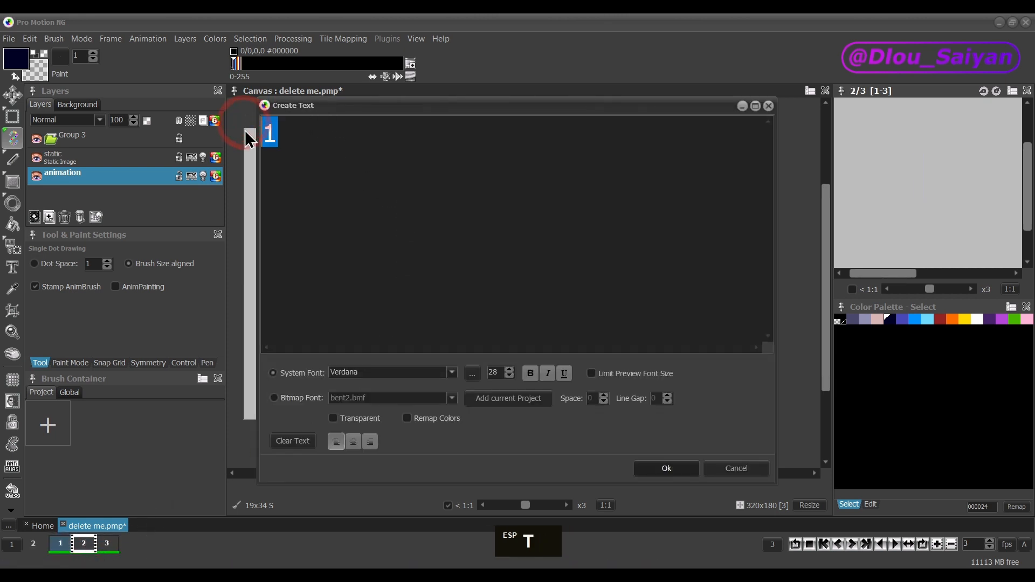
text(2)
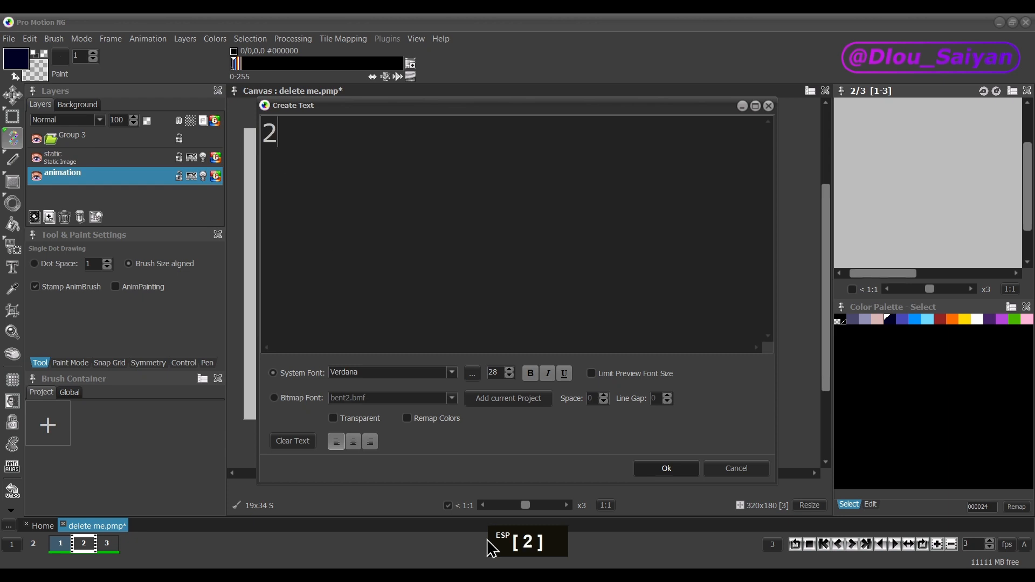
click(660, 469)
click(940, 319)
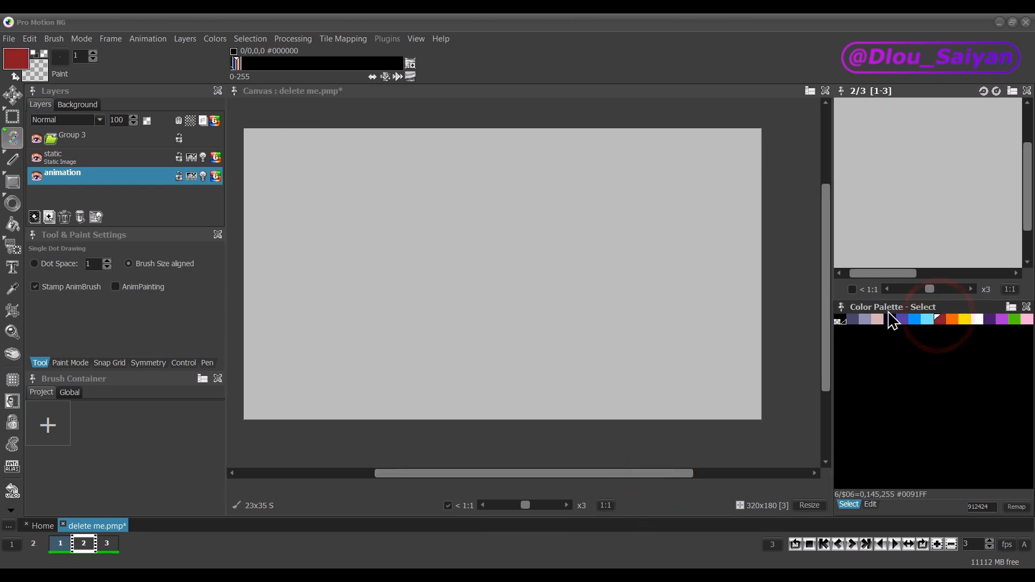
click(501, 281)
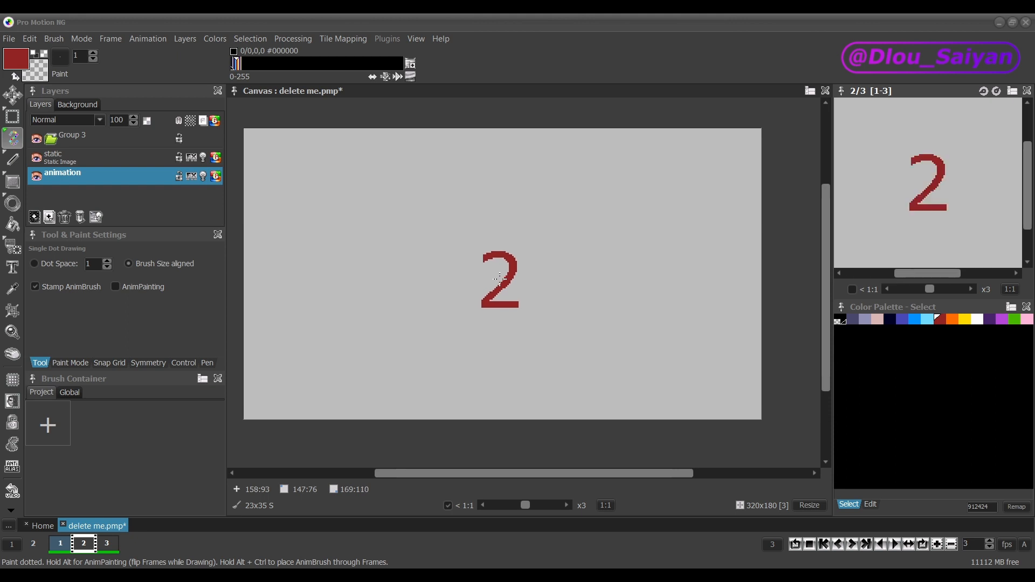
On frame 3, create the text "3" and stamp it in purple (#B648DA) near the canvas's right side.
key(2)
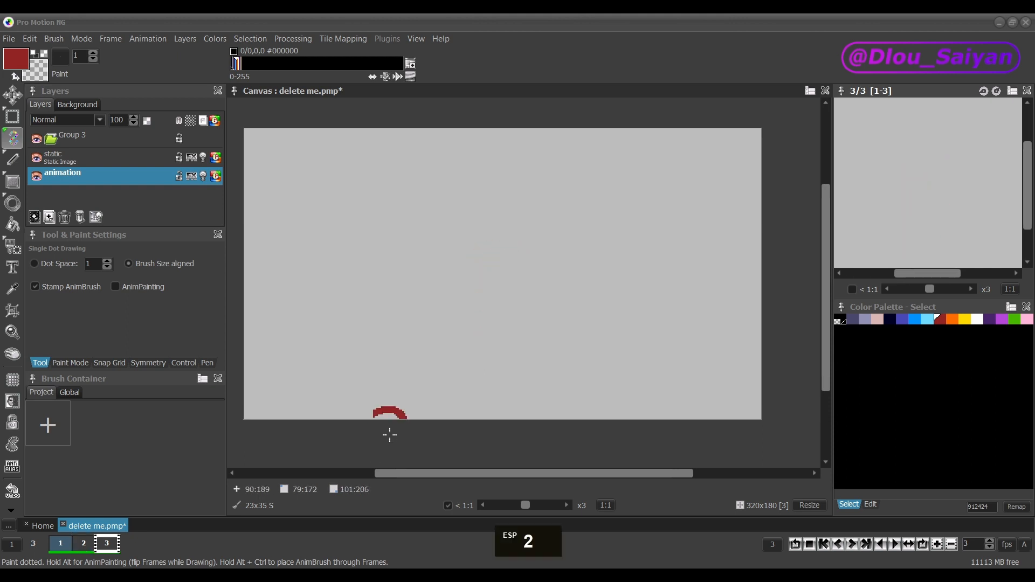
key(t)
drag(331, 169, 237, 145)
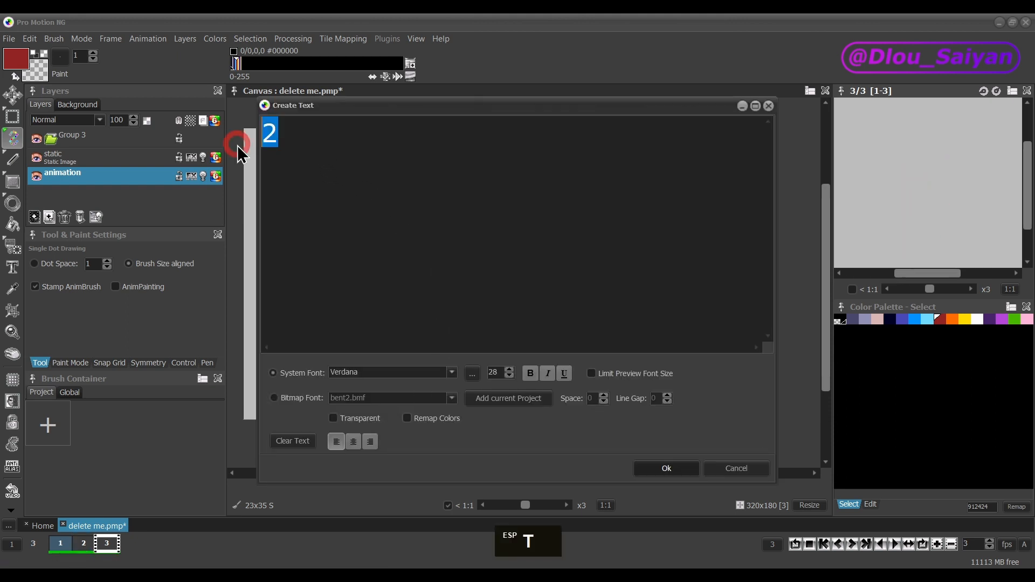
text(3)
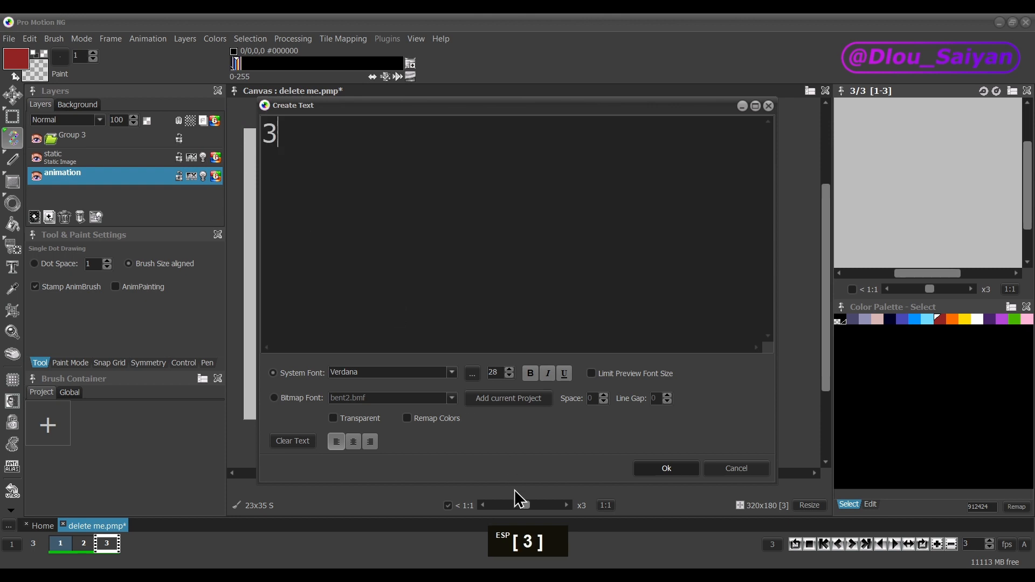
click(688, 473)
click(1002, 320)
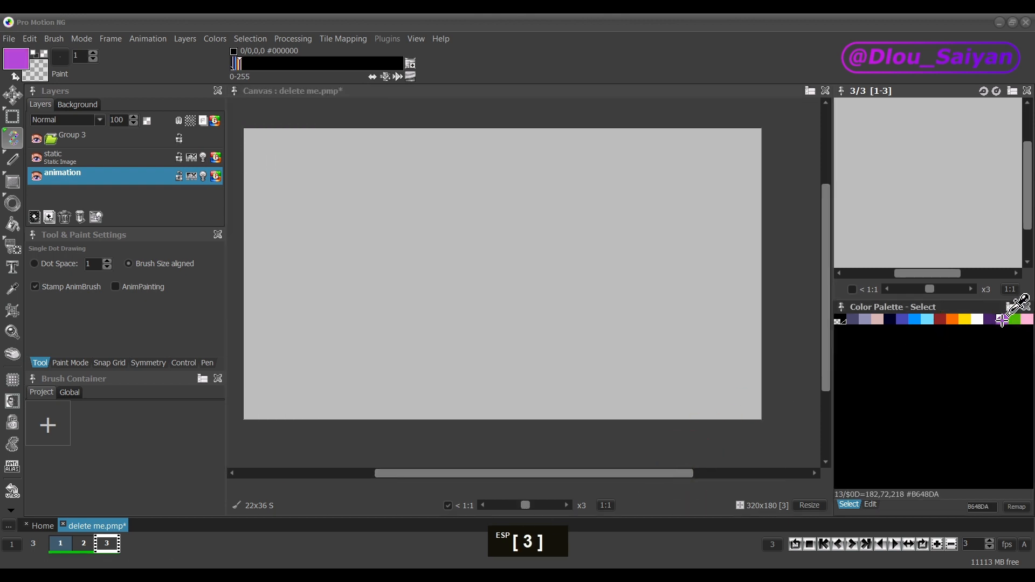
click(681, 285)
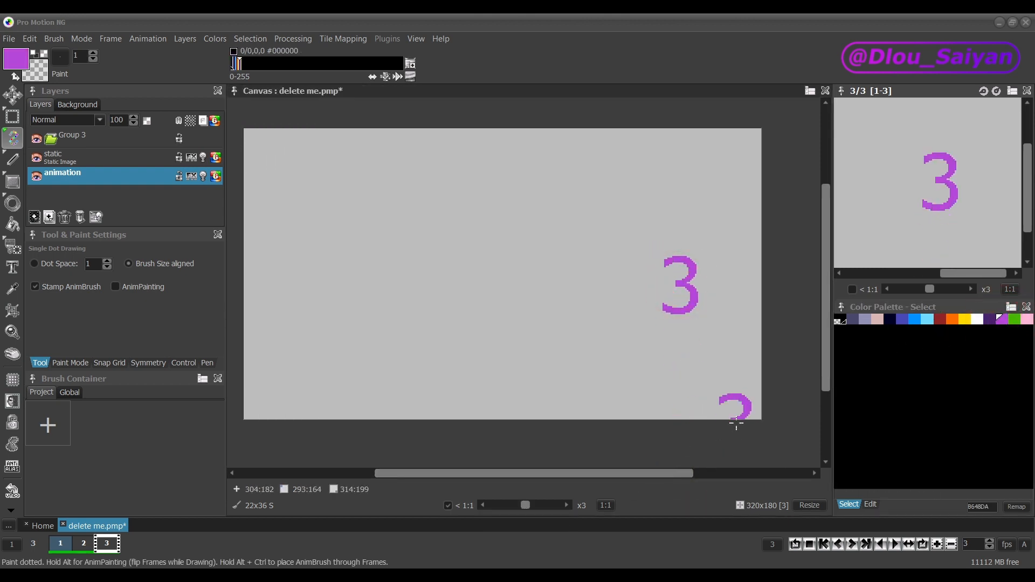
Cycle through the frames to preview the numbers drawn on the animation layer.
key(2)
key(2)
key(2)
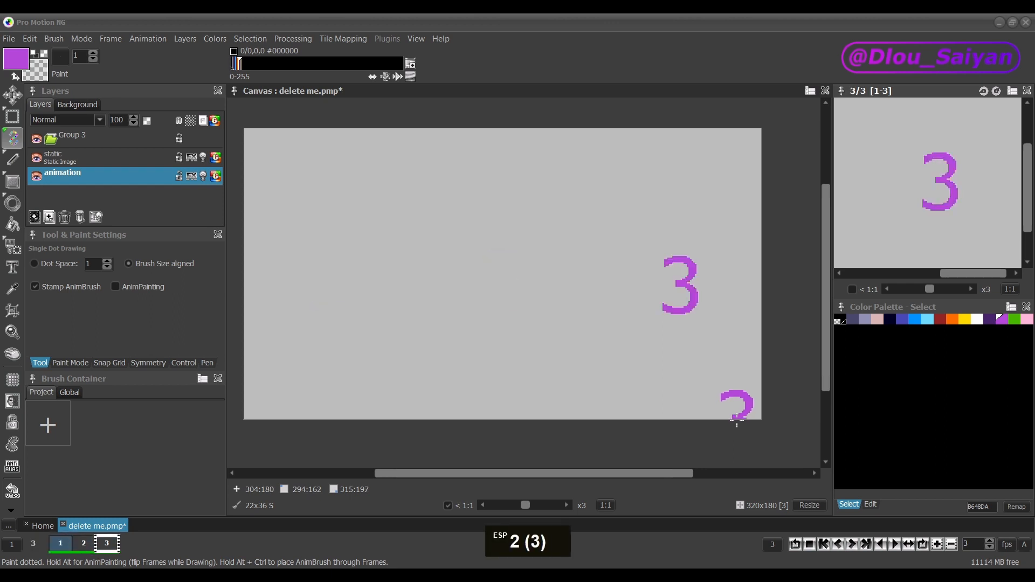
key(2)
key(2)
key(2)
key(2)
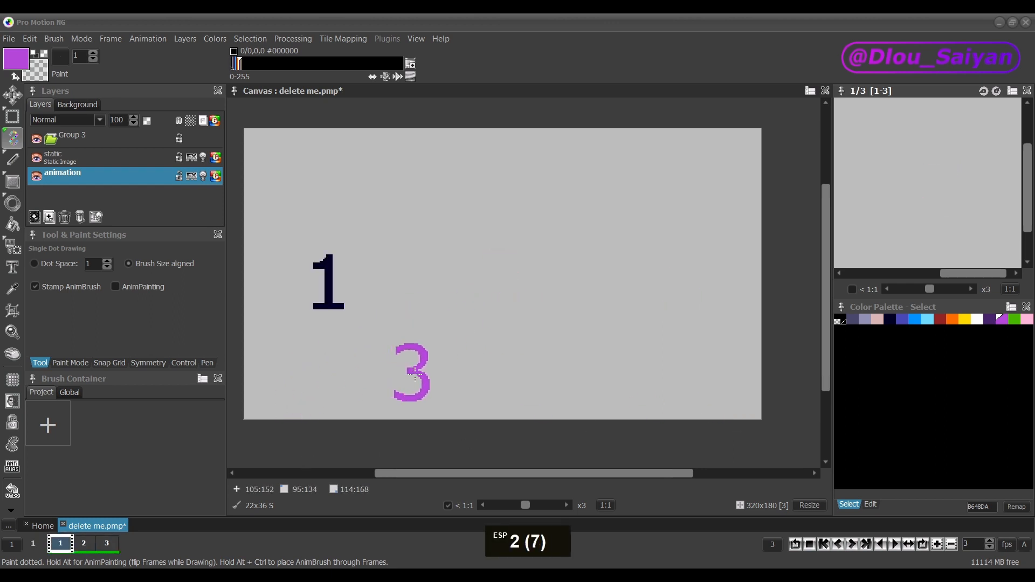
key(2)
key(2)
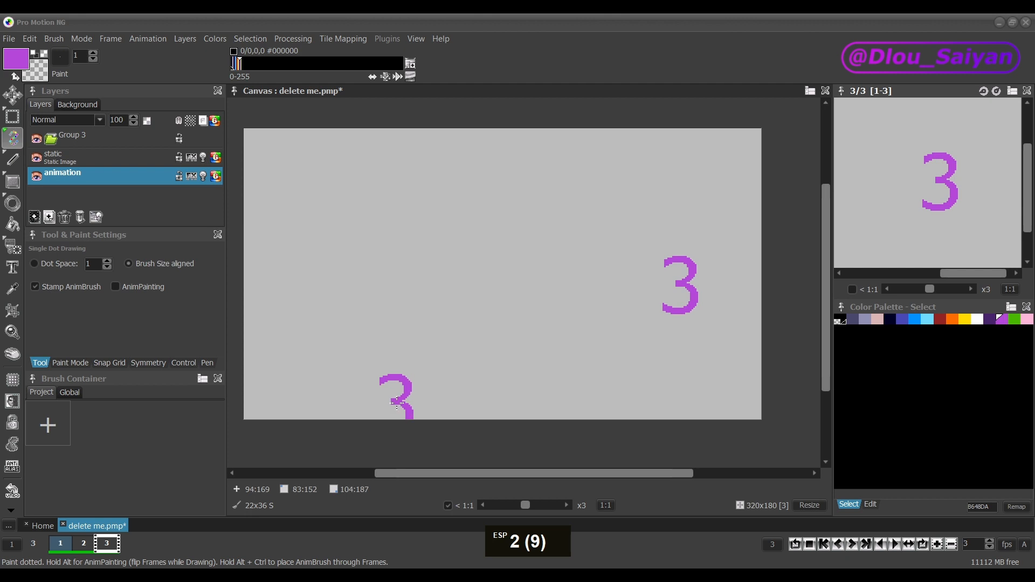
On the static layer at frame 1, stamp a horizontal row of purple 3s along the canvas's bottom edge.
click(84, 162)
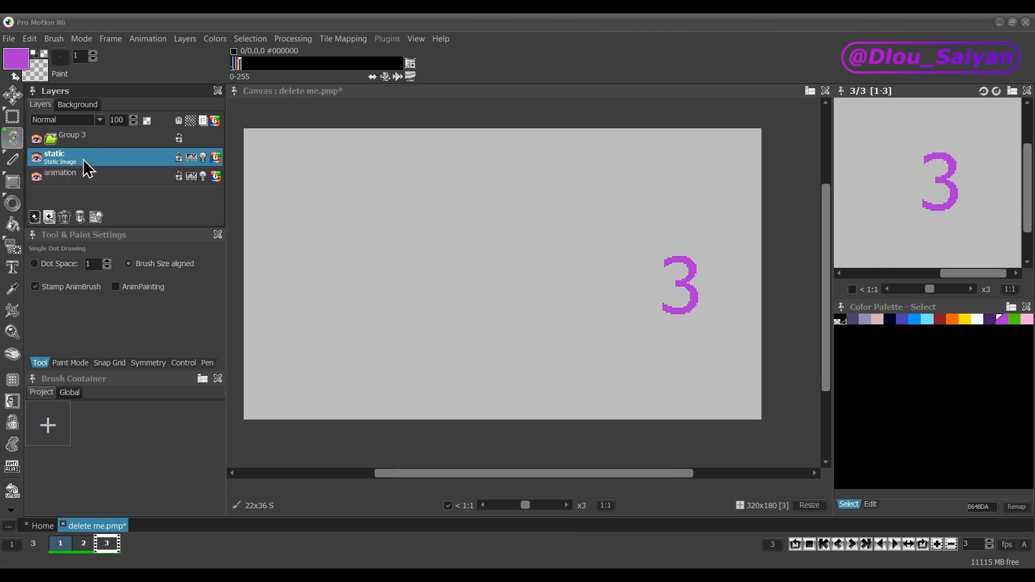
key(1)
key(1)
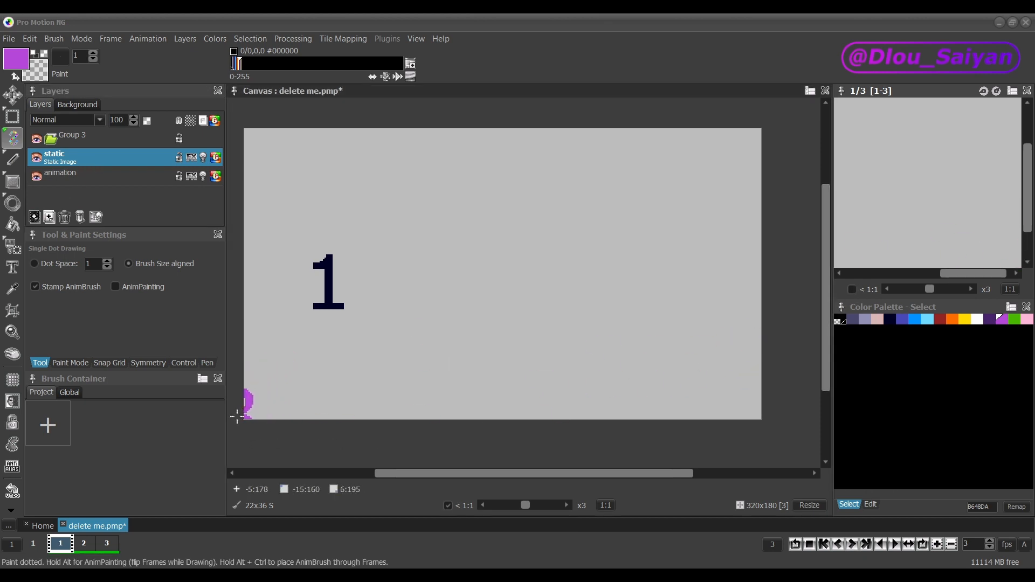
drag(264, 390, 832, 390)
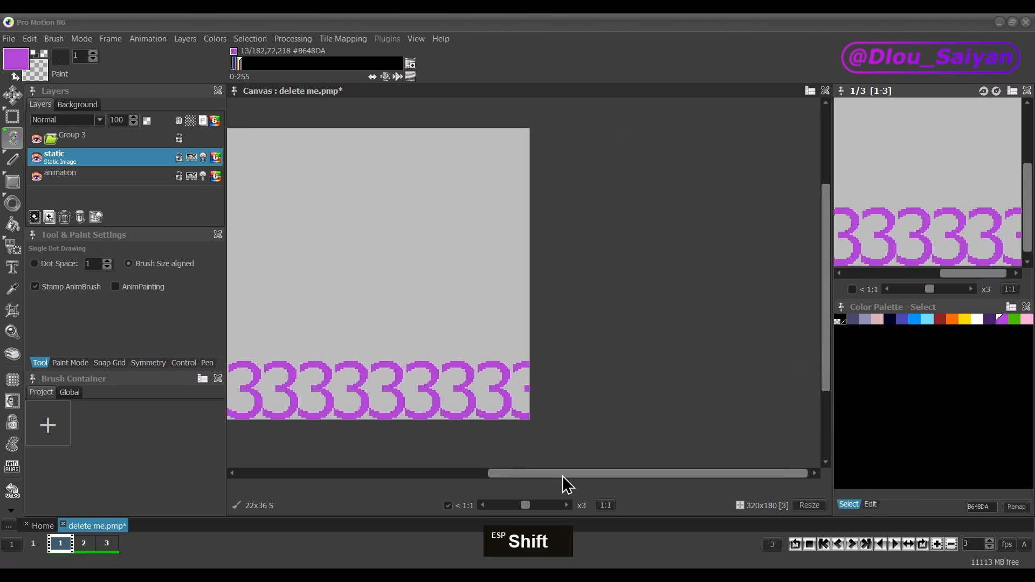
drag(564, 479, 457, 477)
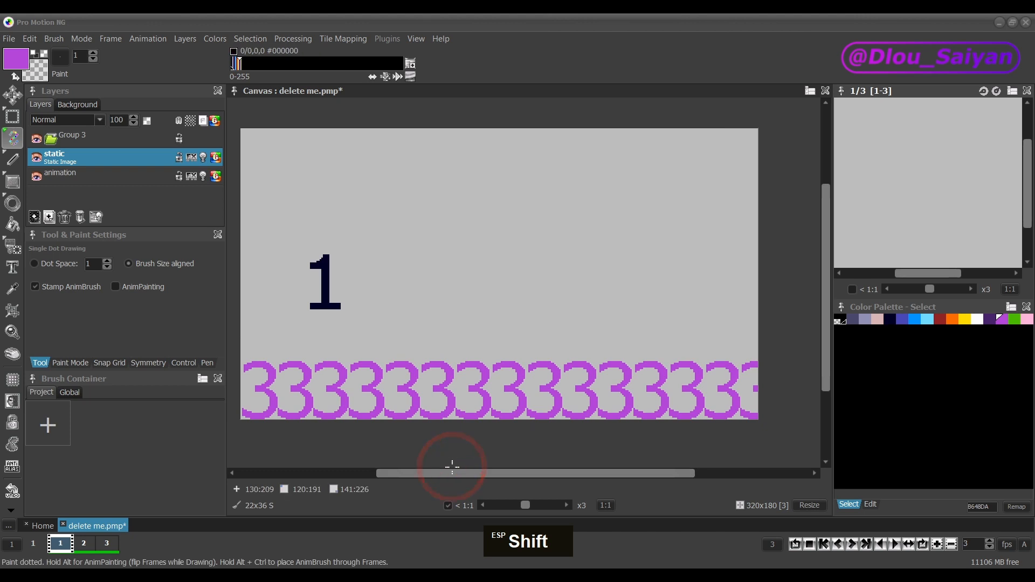
Cycle through the frames to check how the static layer's row of 3s appears on each one.
key(2)
key(2)
key(2)
key(2)
key(2)
key(2)
key(2)
key(2)
key(2)
key(2)
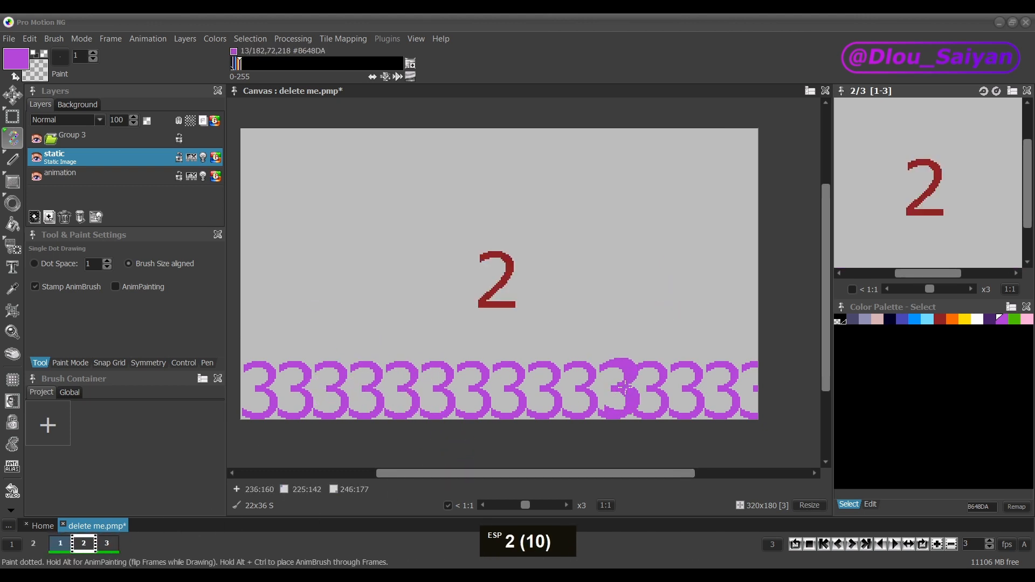
Delete the static layer, and try to delete the remaining animation layer.
click(79, 162)
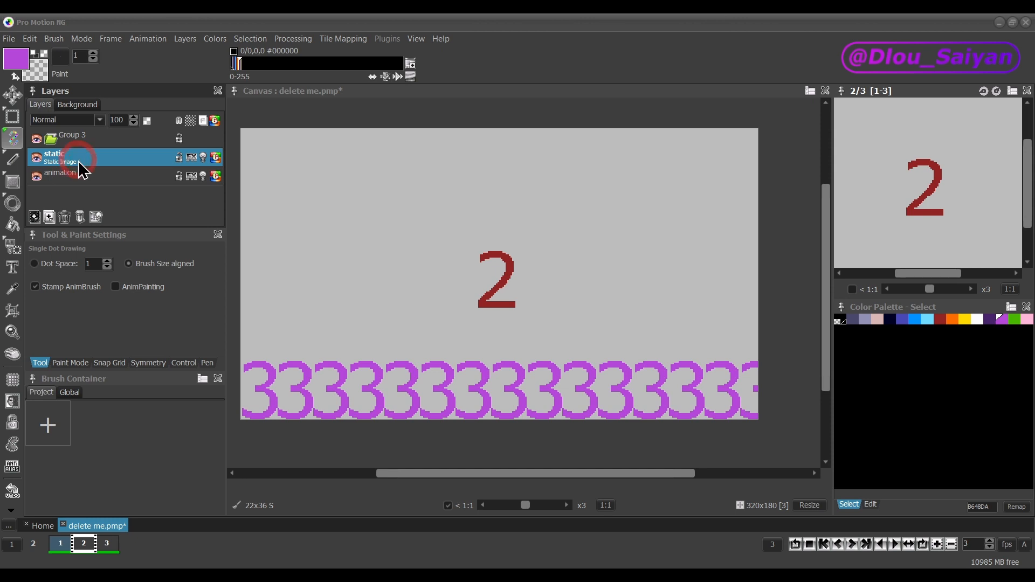
click(65, 220)
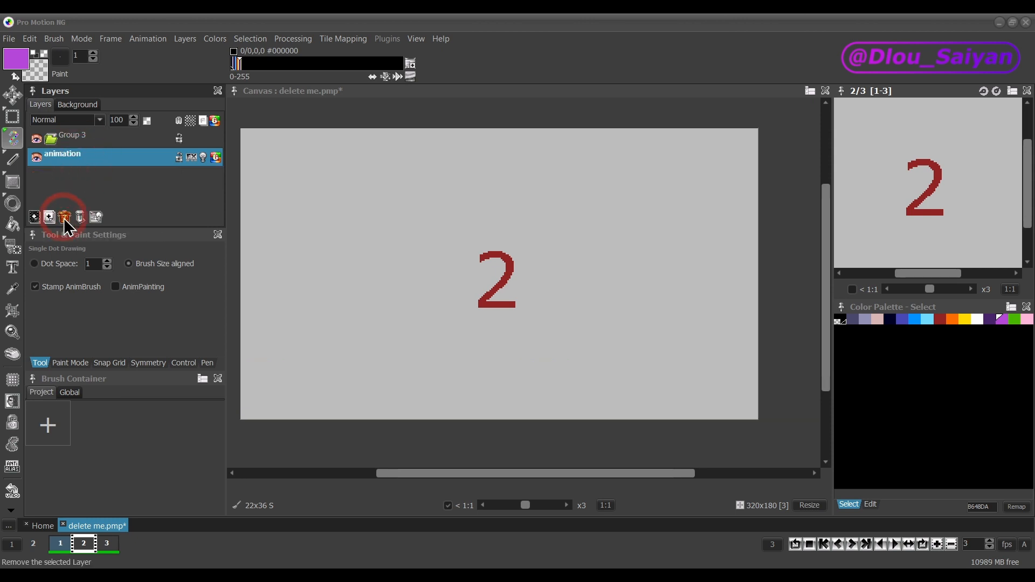
click(65, 218)
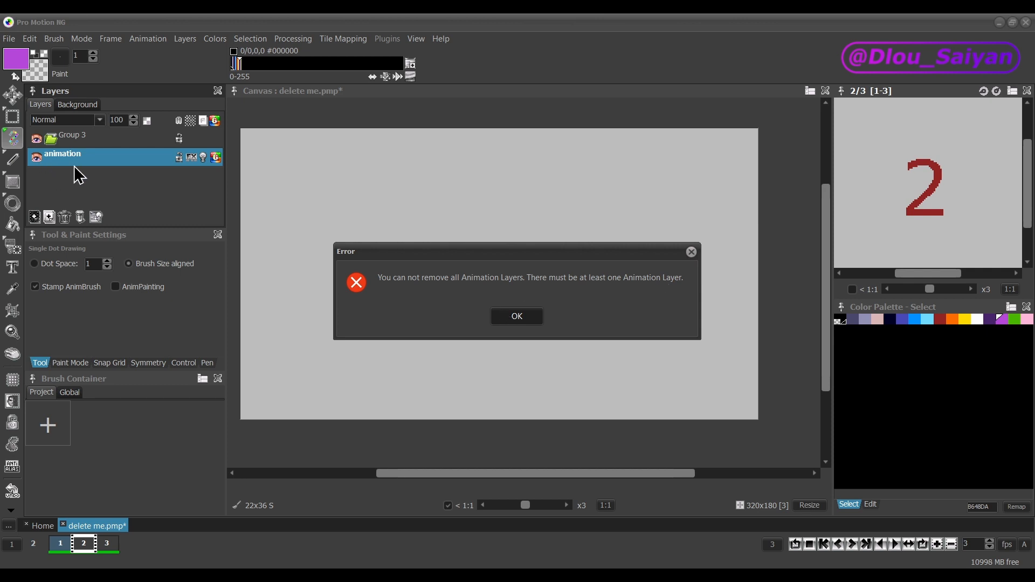
click(508, 317)
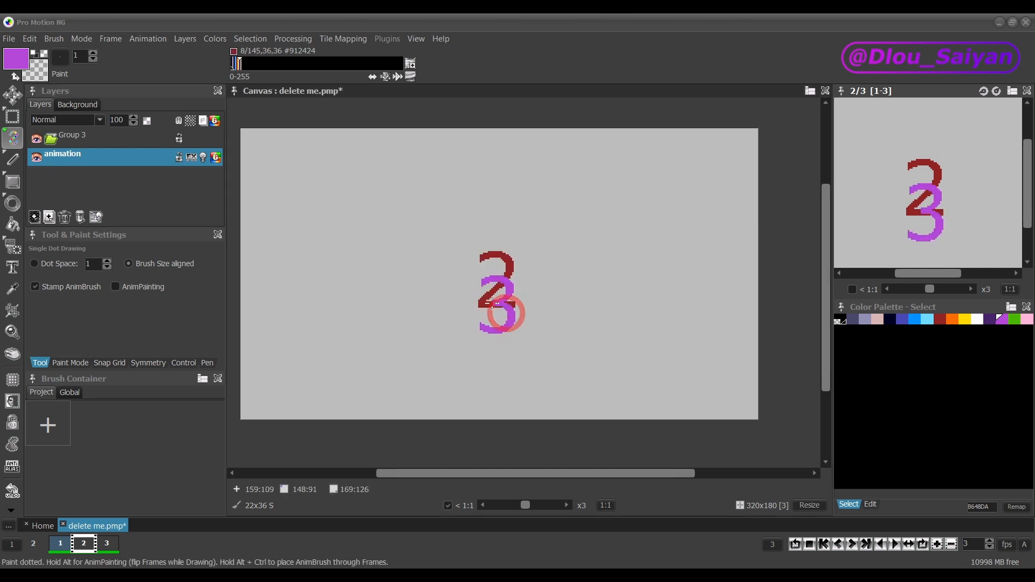
Add two new layers above the animation layer and select all three layers together.
click(56, 163)
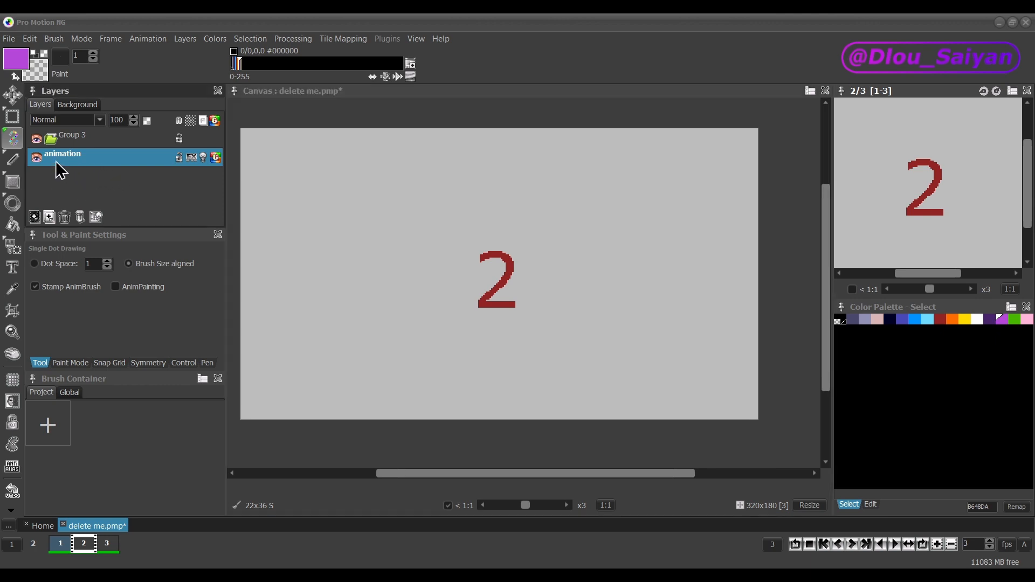
double_click(34, 217)
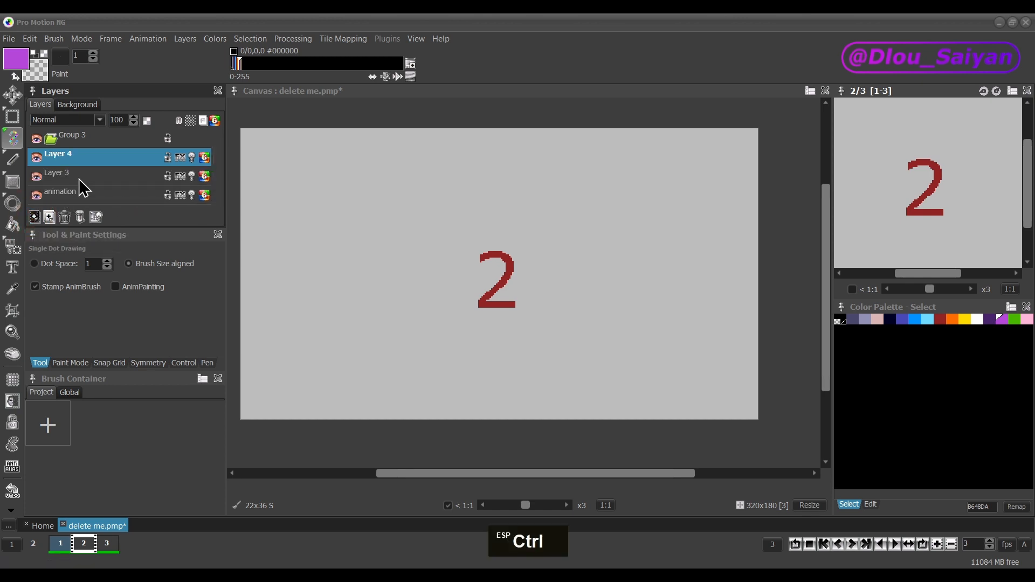
ctrl+click(79, 176)
ctrl+click(82, 191)
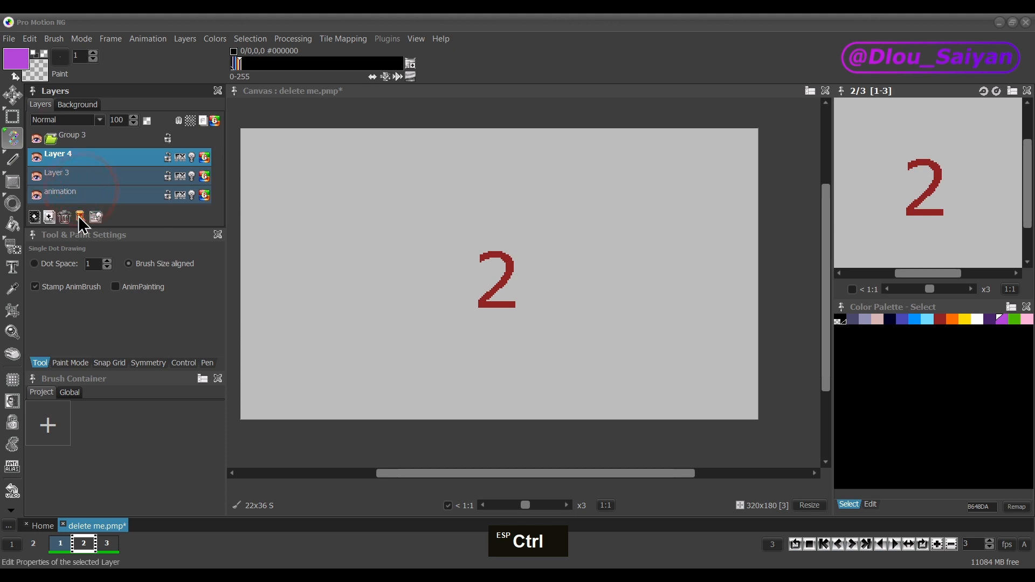
Select the animation layer, Layer 3 and Layer 4 together, and move all three into Group 3.
click(82, 194)
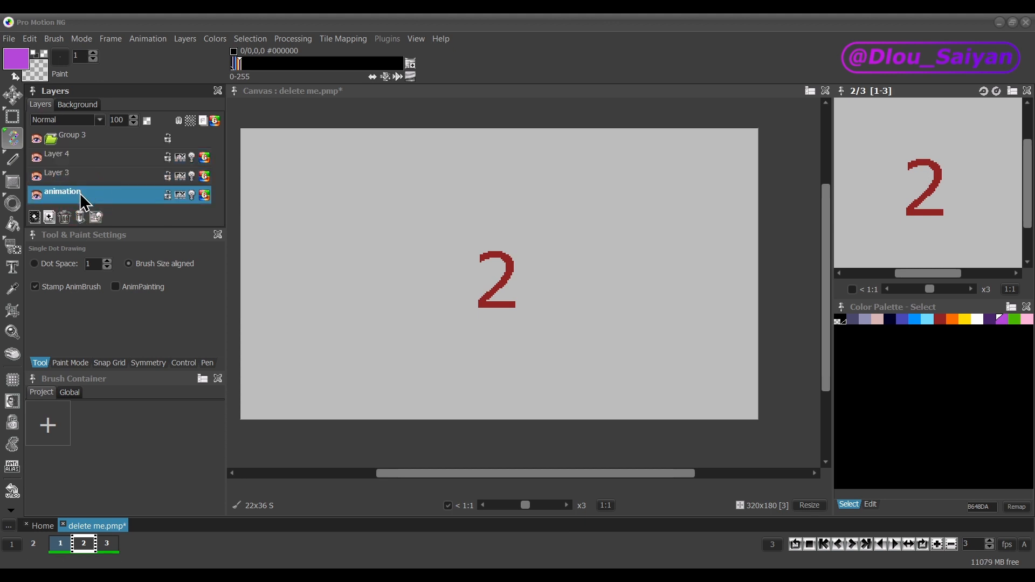
key(shift)
shift+click(86, 161)
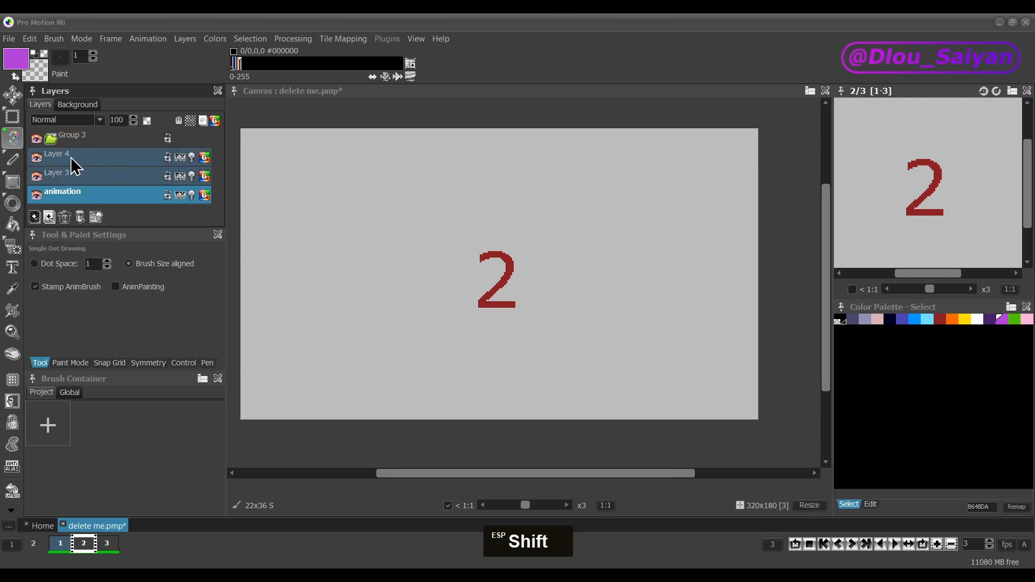
drag(70, 154, 76, 145)
drag(77, 158, 77, 154)
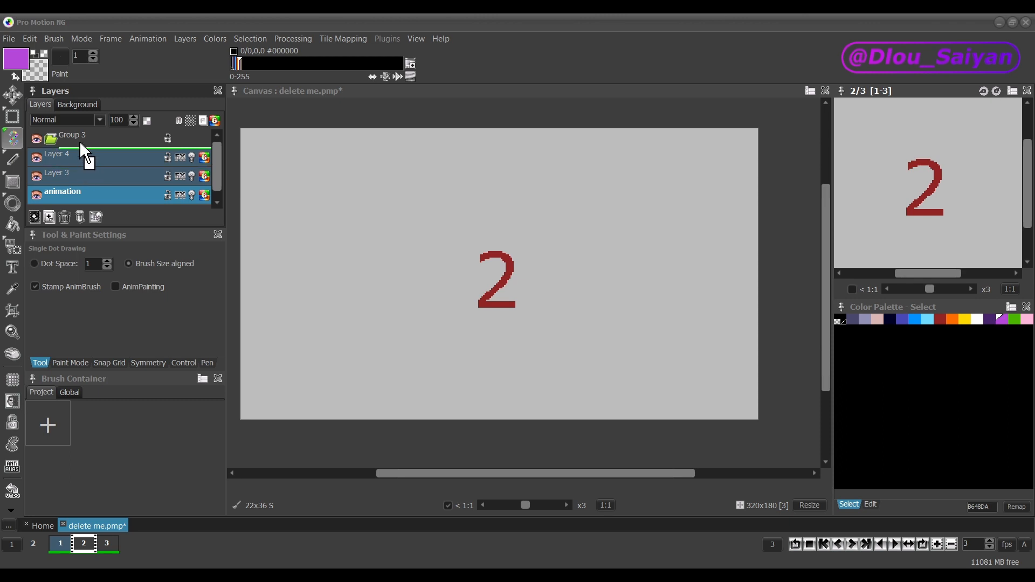
drag(79, 141, 79, 141)
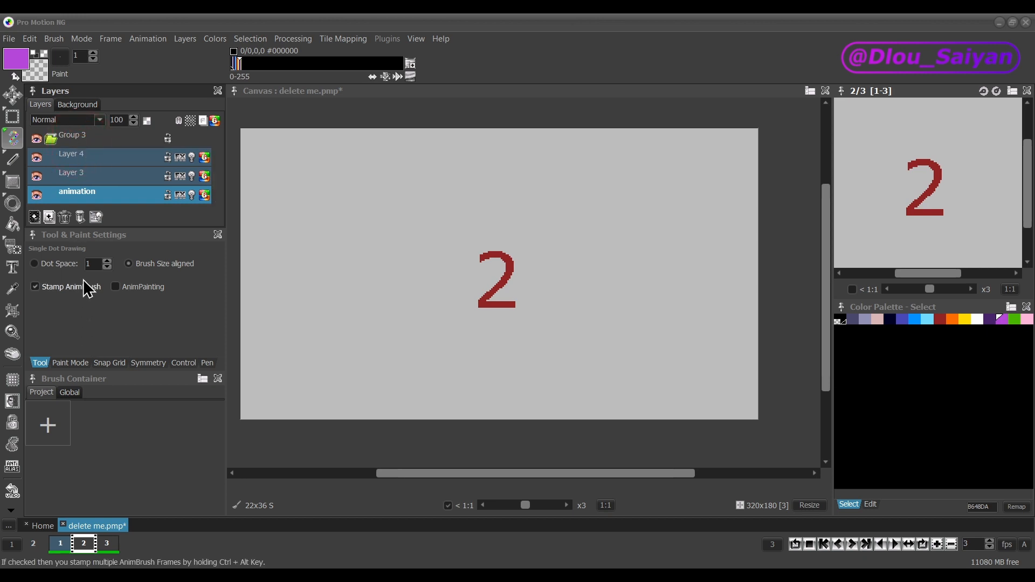
Toggle Group 3's visibility off and on to check how it affects the layers inside it.
click(37, 139)
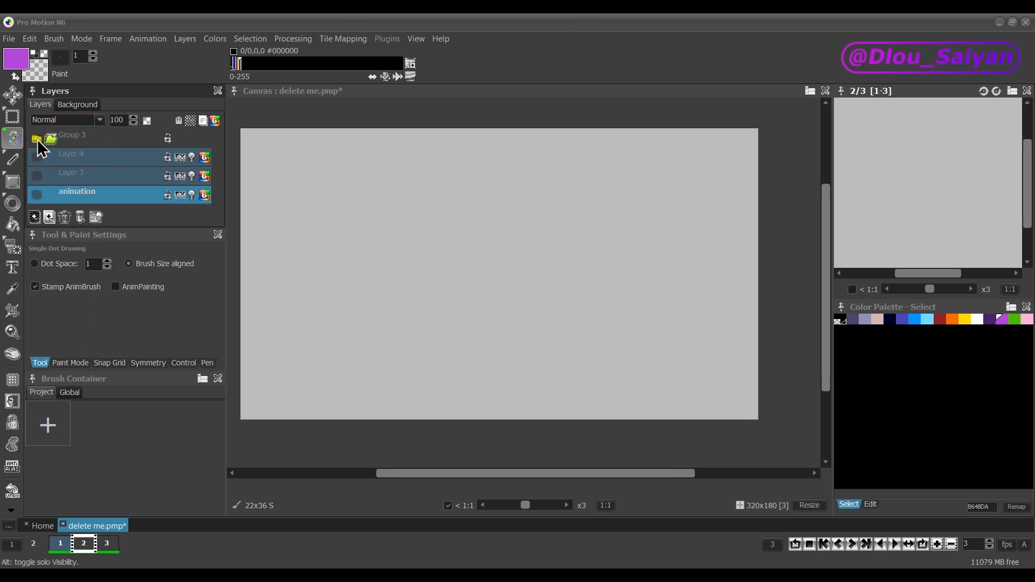
click(37, 139)
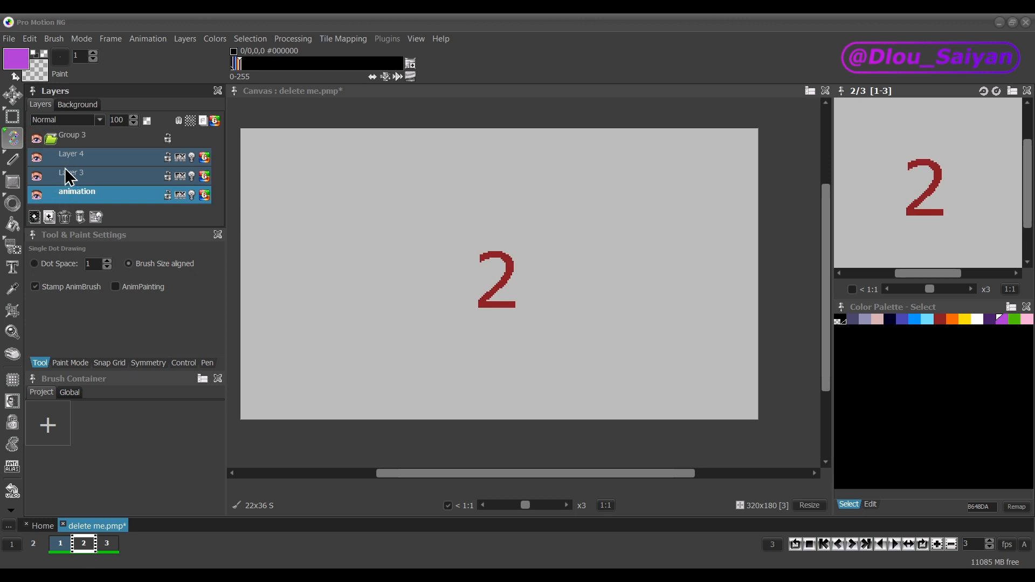
click(38, 139)
click(37, 139)
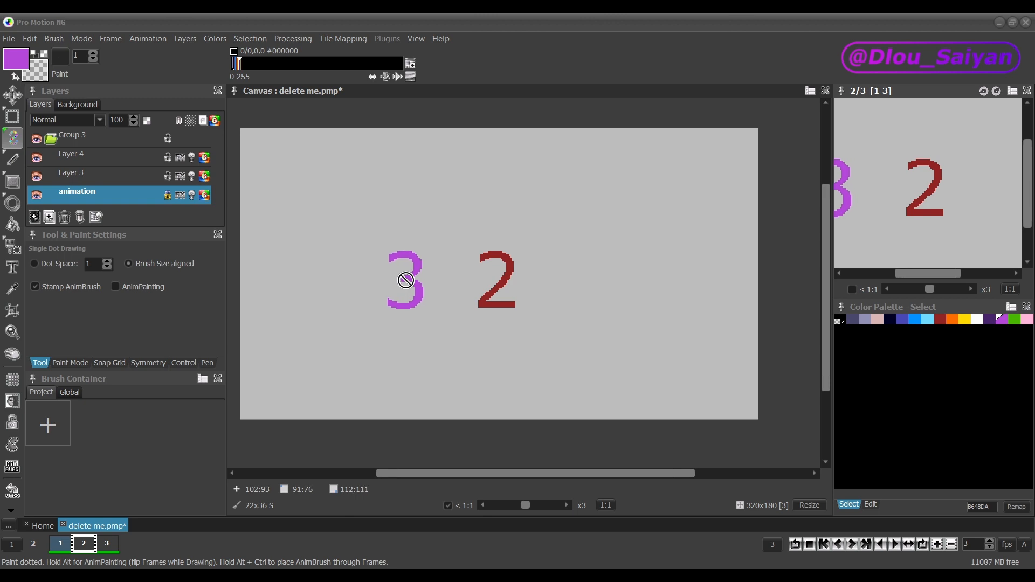
Try to stamp purple 3s on the locked animation layer, and unlock that layer.
click(370, 302)
click(355, 268)
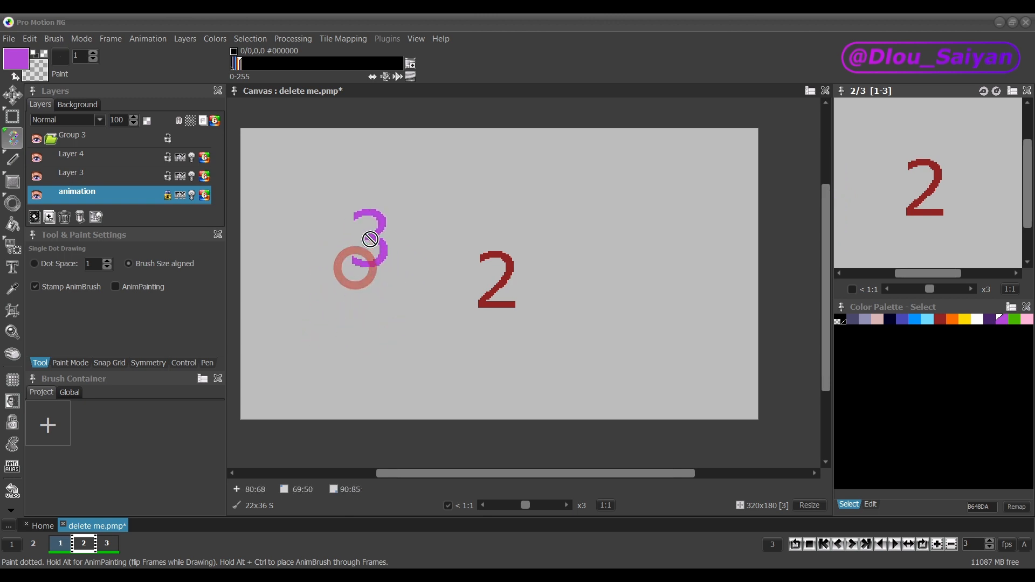
click(384, 244)
click(636, 368)
click(652, 307)
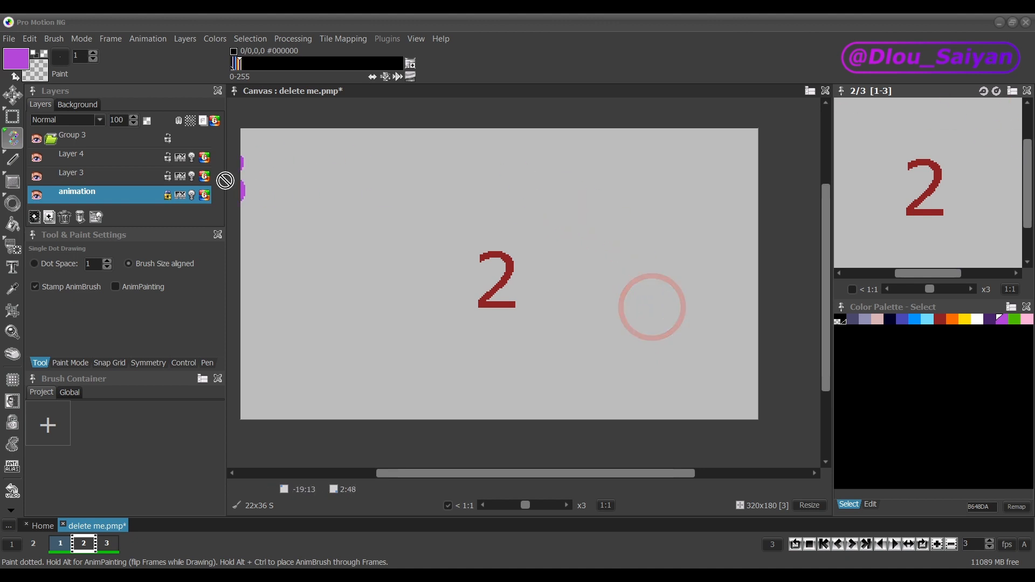
key(ctrl+z)
click(167, 196)
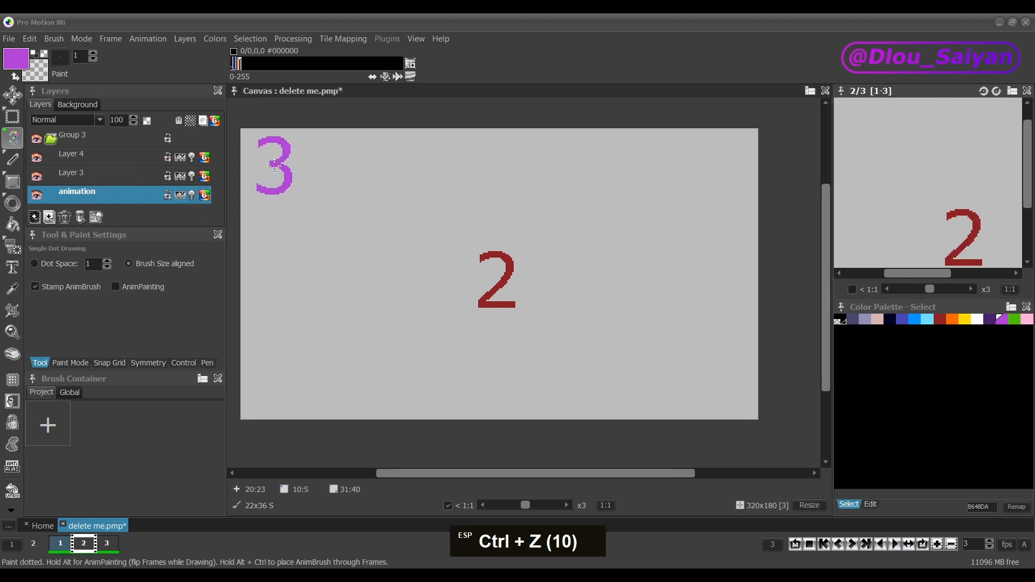
Stamp rows of purple 3s across the animation layer, and move that layer above Layer 4 inside the group.
mouse_move(274, 168)
mouse_down()
mouse_move(258, 342)
mouse_move(306, 377)
mouse_move(708, 373)
mouse_move(685, 401)
mouse_move(413, 376)
mouse_move(322, 302)
mouse_move(308, 185)
mouse_move(384, 148)
mouse_move(792, 179)
mouse_move(722, 244)
mouse_move(254, 224)
mouse_up()
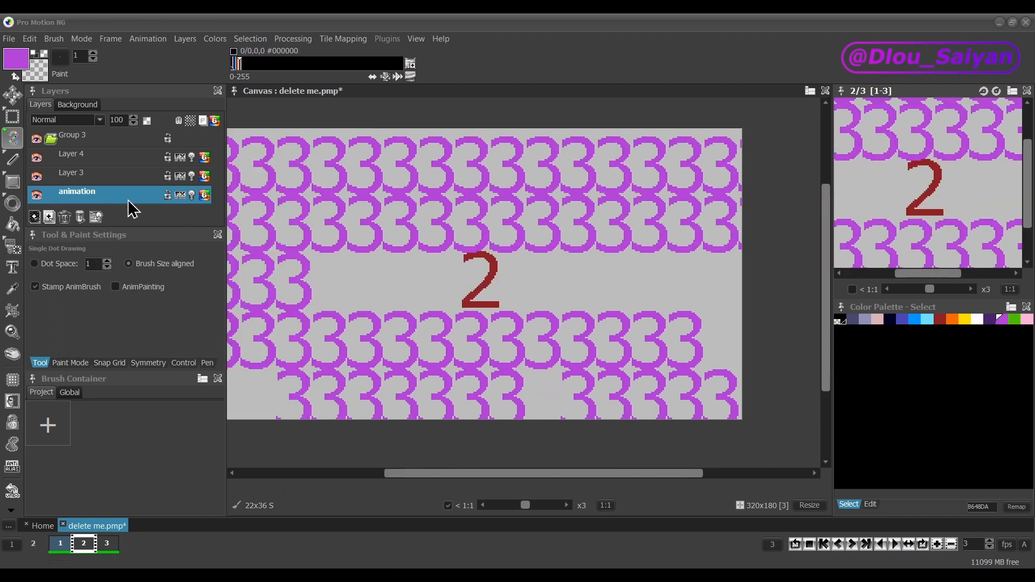
drag(86, 195, 87, 154)
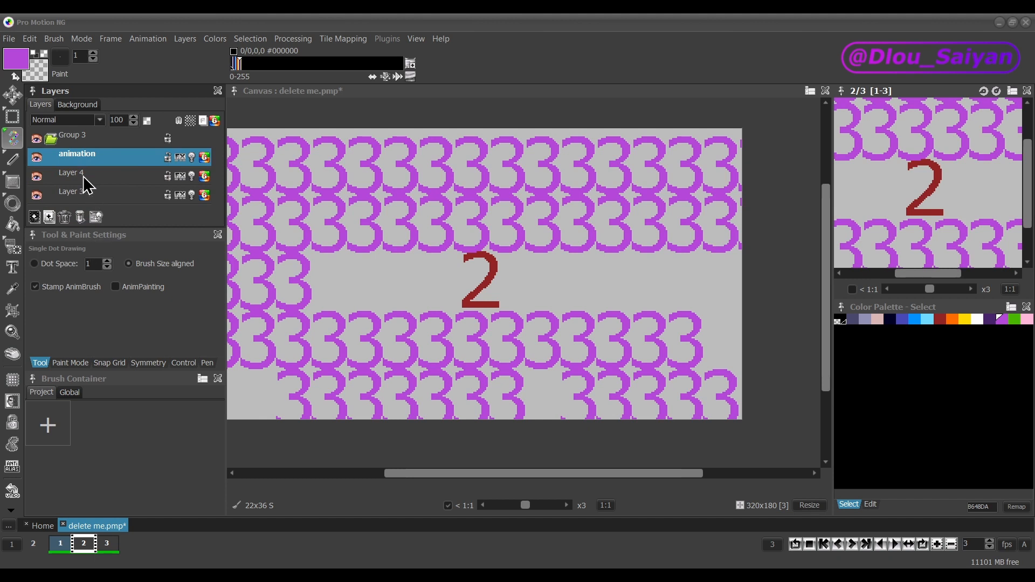
Stamp rows of yellow #FFDA00 3s across Layer 4, and try that layer above the animation layer before returning it below.
click(84, 179)
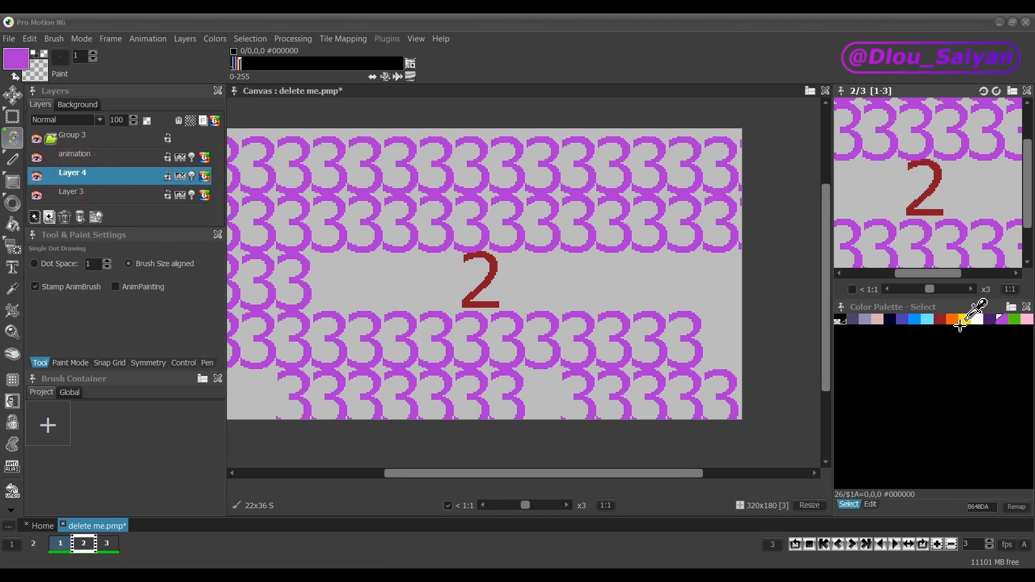
click(964, 322)
mouse_move(510, 233)
mouse_down()
mouse_move(506, 186)
mouse_move(242, 291)
mouse_move(472, 228)
mouse_move(647, 286)
mouse_move(431, 237)
mouse_move(378, 345)
mouse_move(419, 309)
mouse_up()
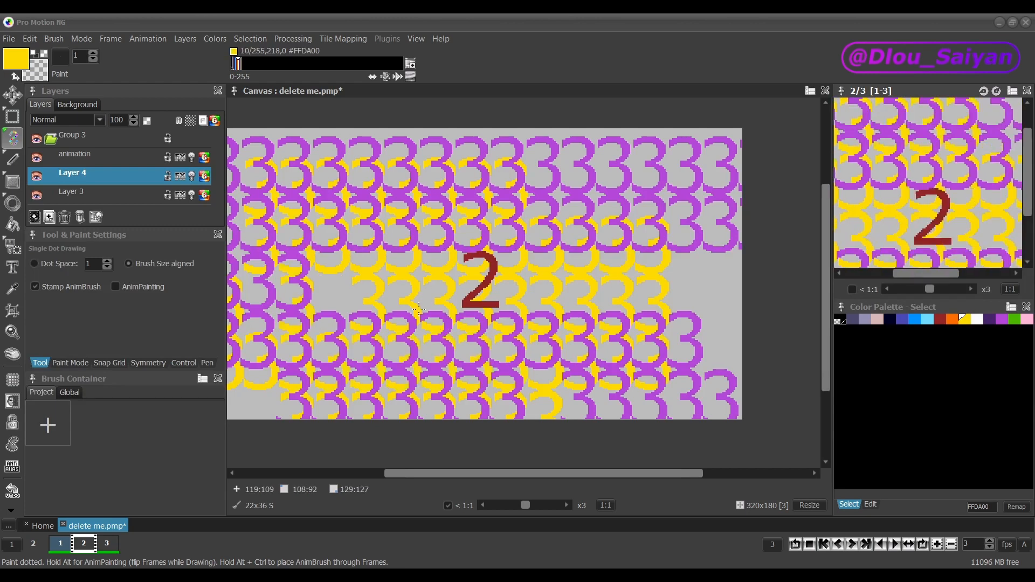
mouse_move(82, 179)
mouse_down()
mouse_move(99, 180)
mouse_move(99, 153)
mouse_up()
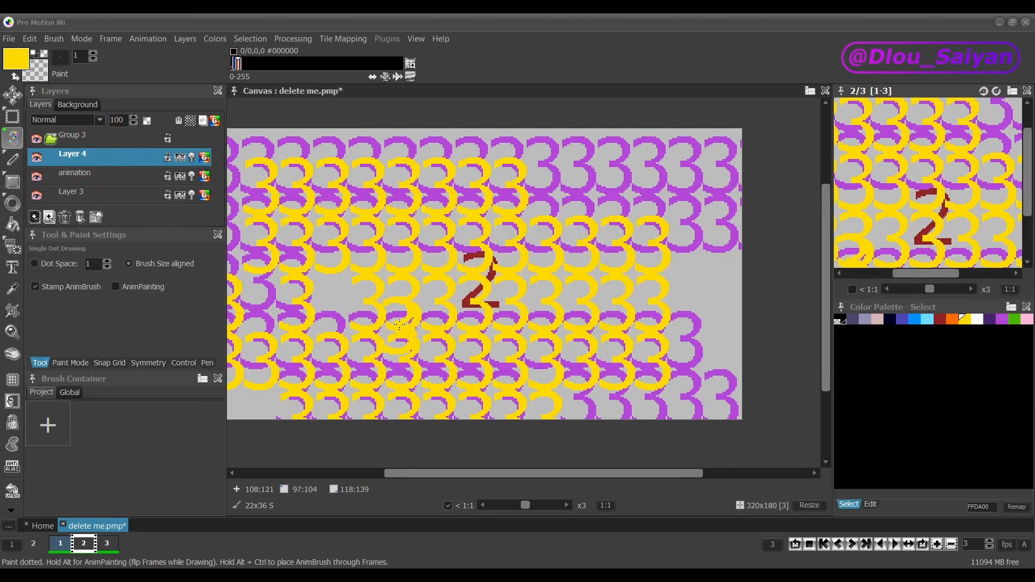
drag(110, 158, 109, 182)
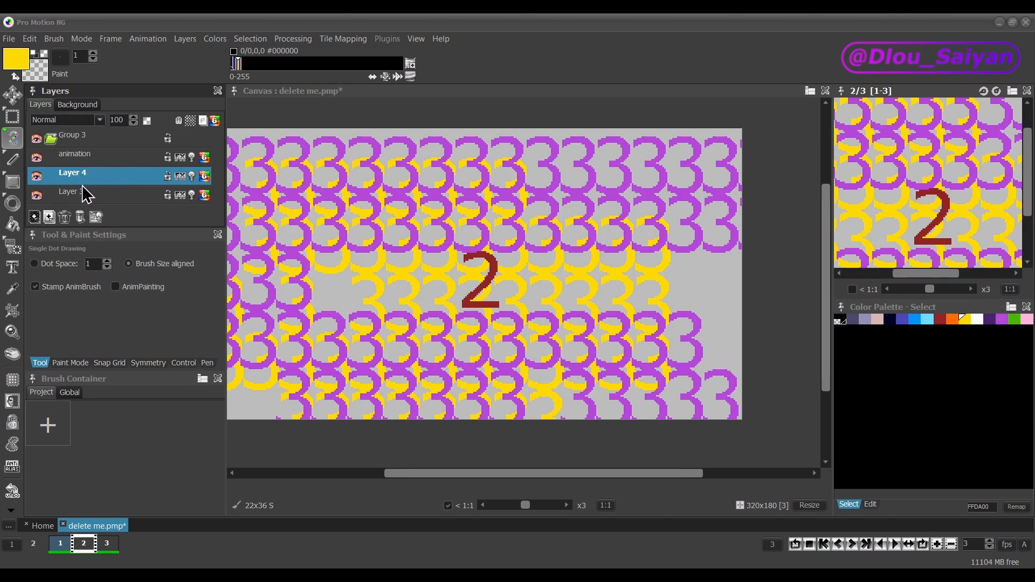
Select Layer 3, Layer 4 and the animation layer, and merge them into one layer.
click(96, 192)
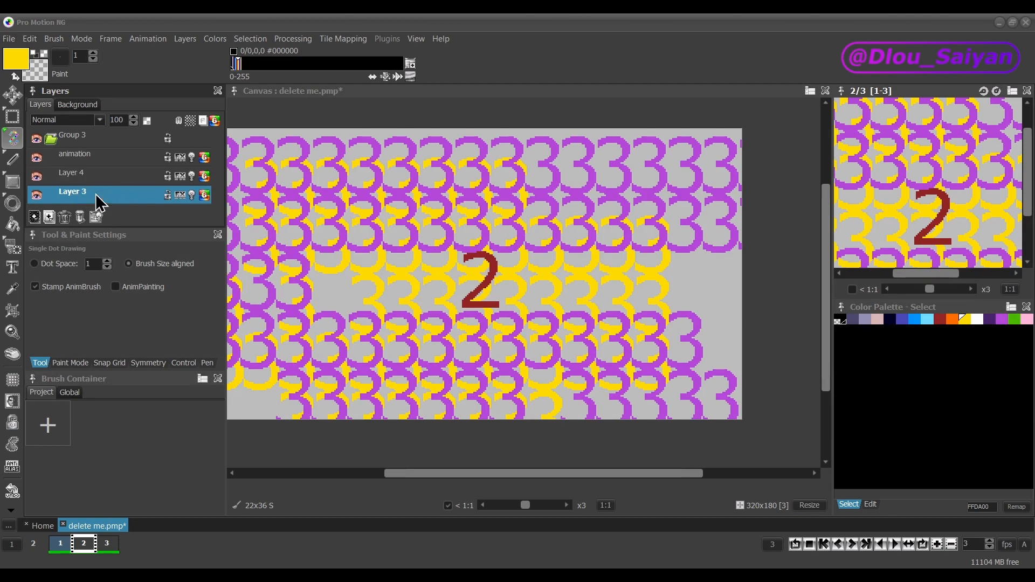
shift+click(99, 163)
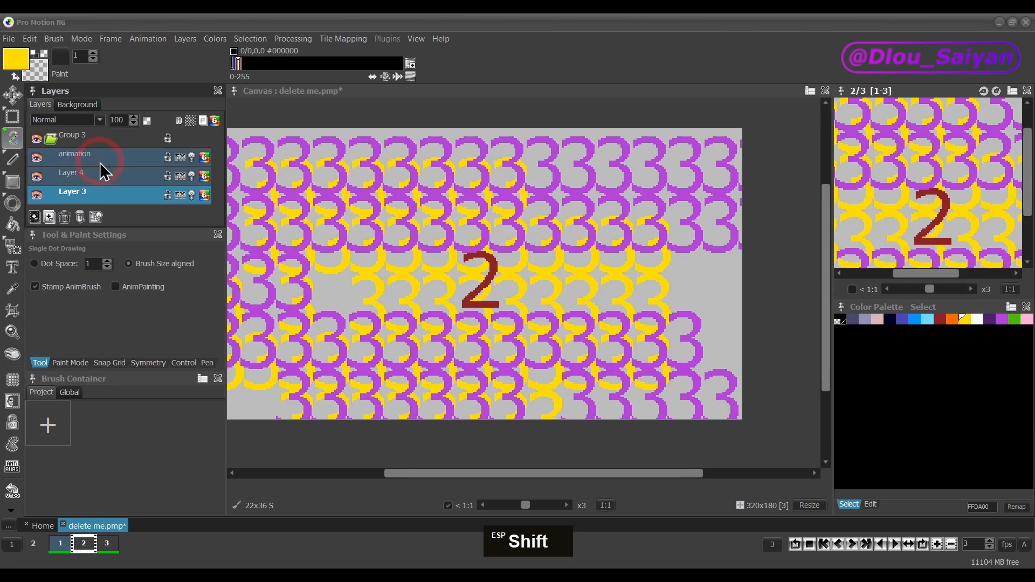
right_click(101, 160)
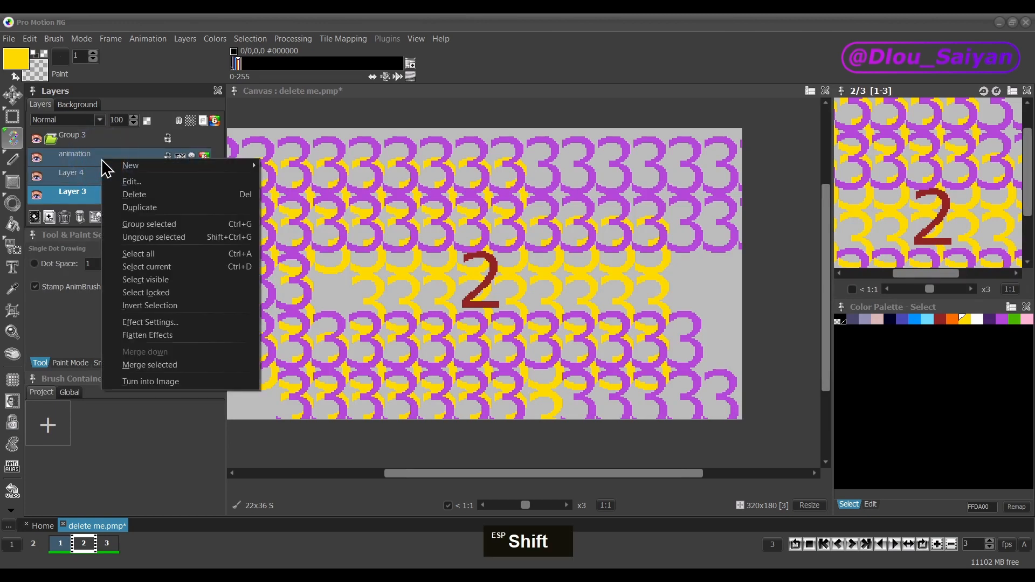
click(146, 369)
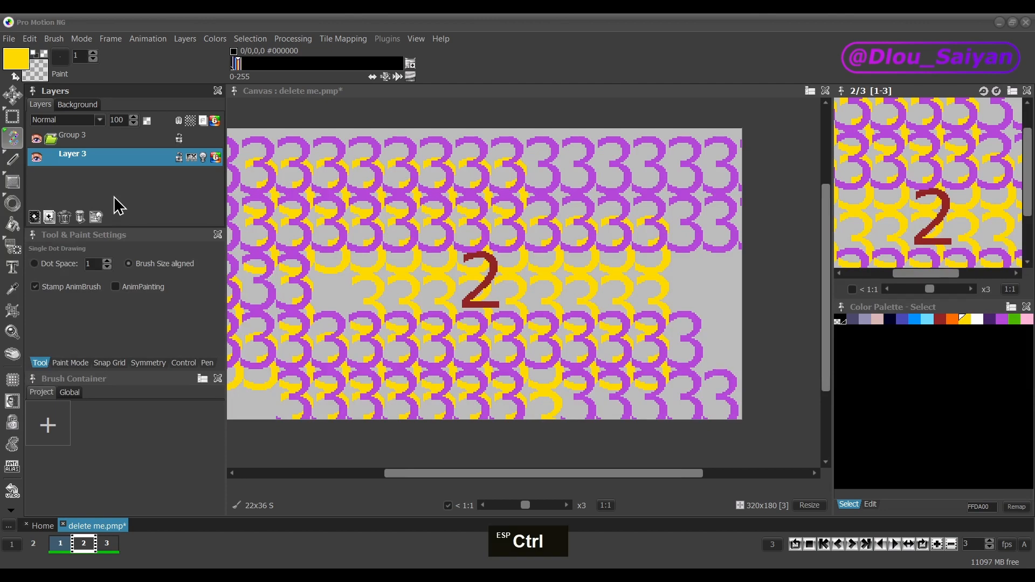
key(ctrl+z)
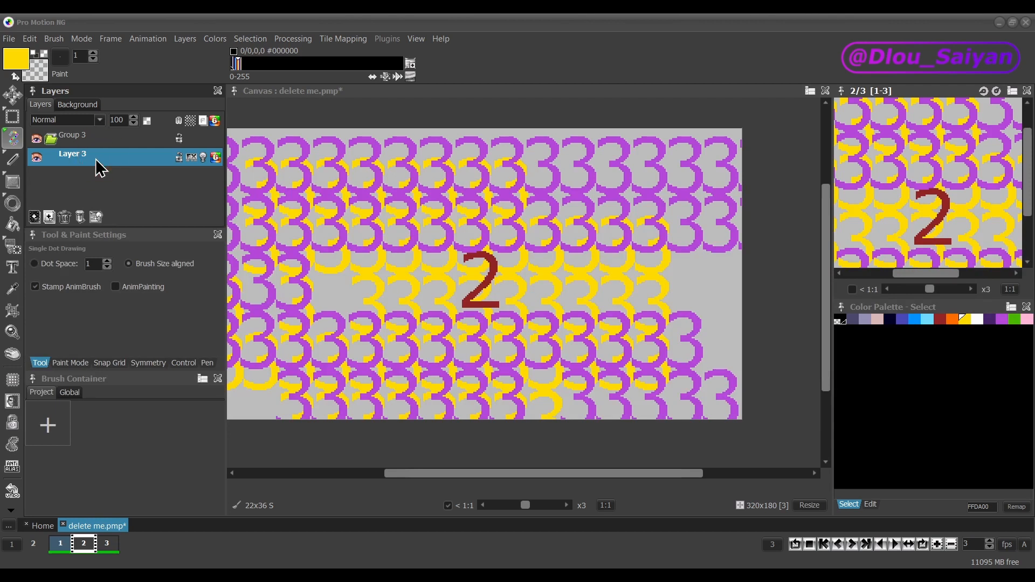
Duplicate the merged Layer 3 and rename the duplicate as copy.
right_click(96, 161)
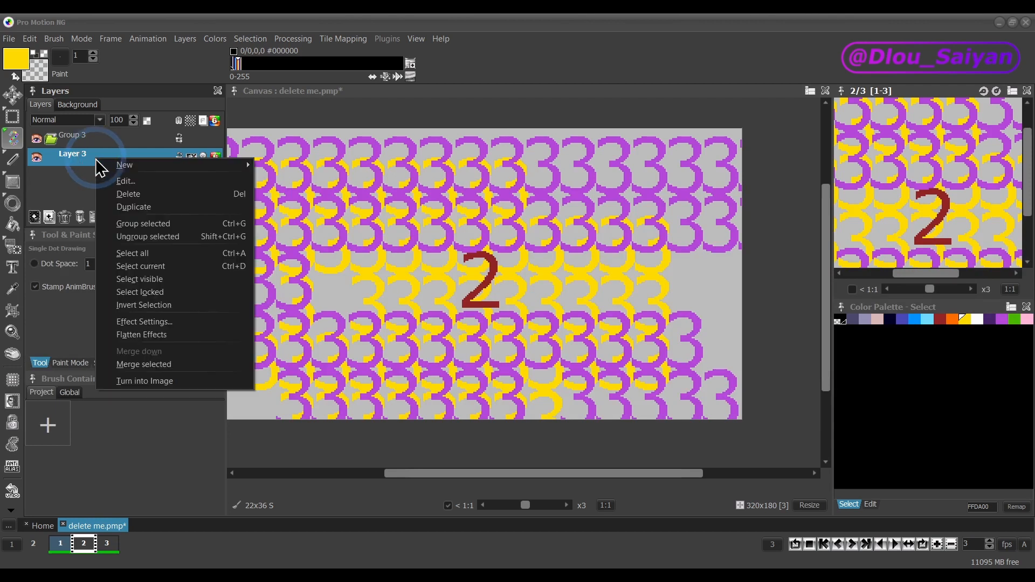
click(143, 211)
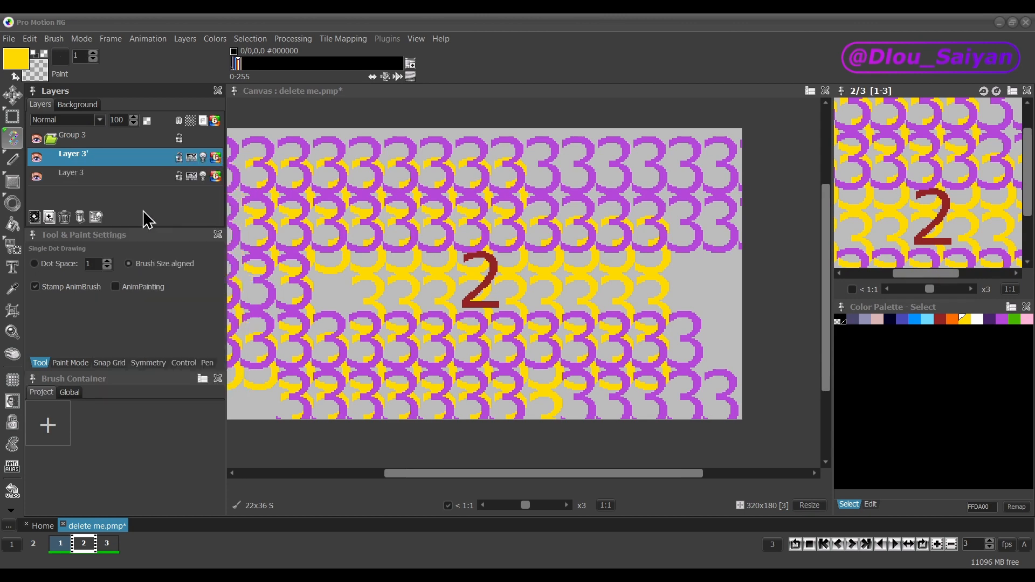
double_click(84, 161)
text(co)
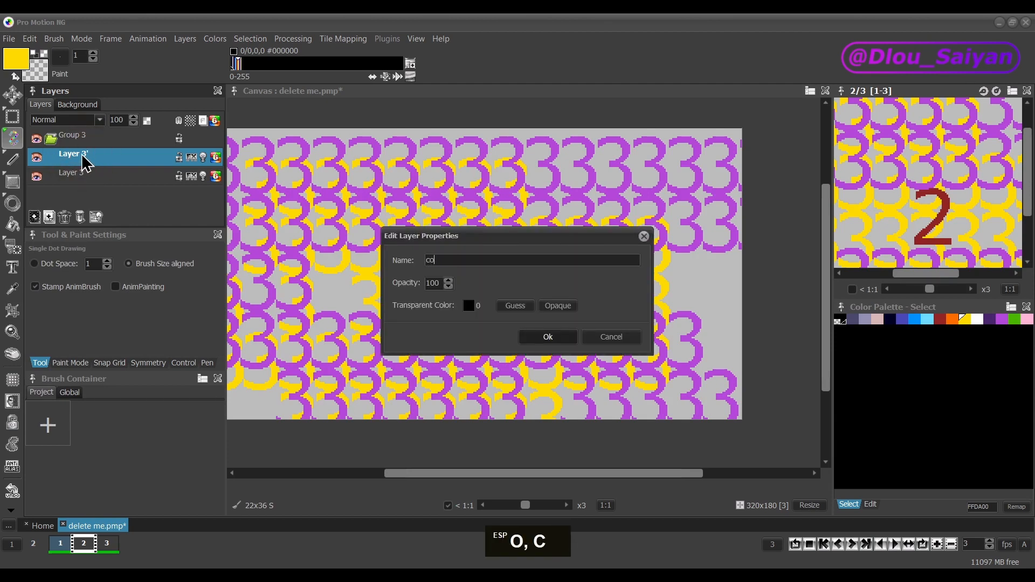
text(py)
key(Return)
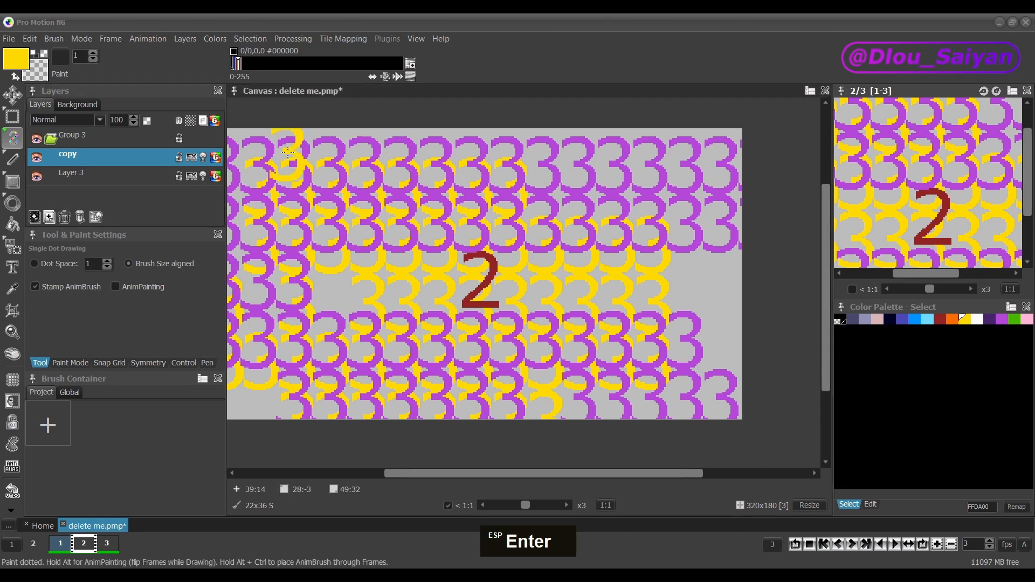
Hide the copy layer, and toggle Layer 3's visibility off and on.
click(72, 174)
click(34, 180)
click(36, 158)
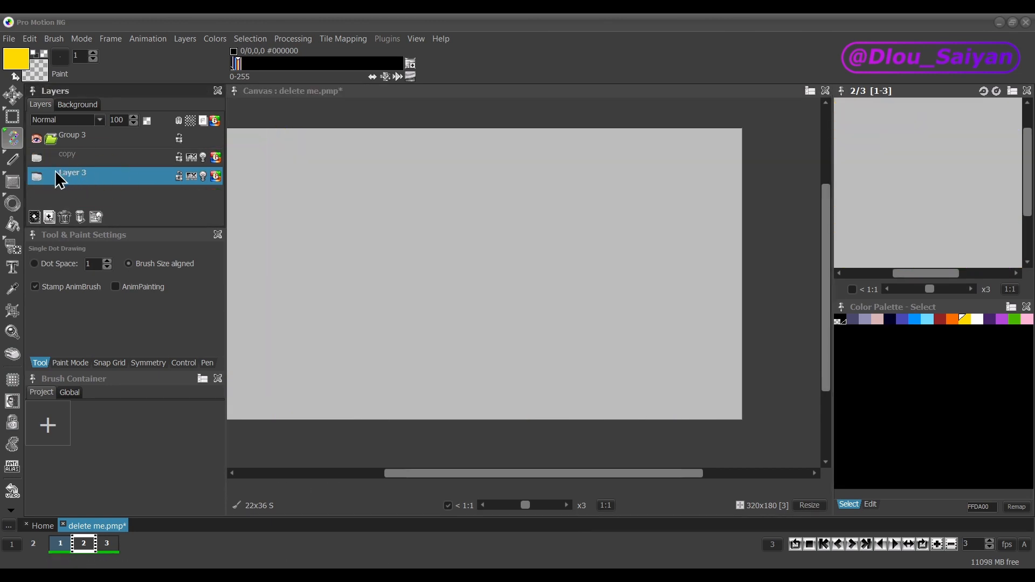
click(36, 179)
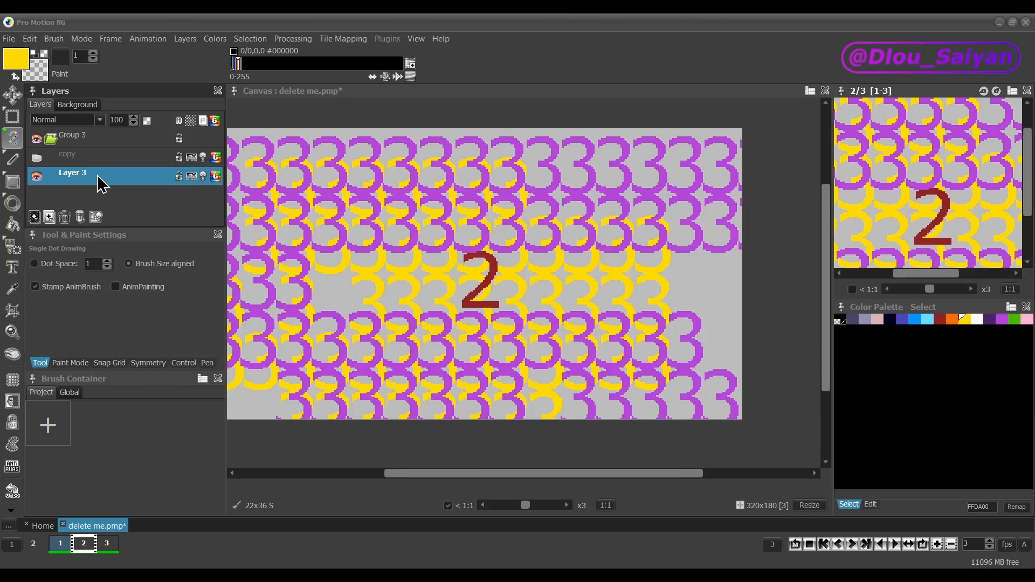
Place two duplicates of Layer 3 directly above it, and toggle the visibility of the duplicates.
key(alt)
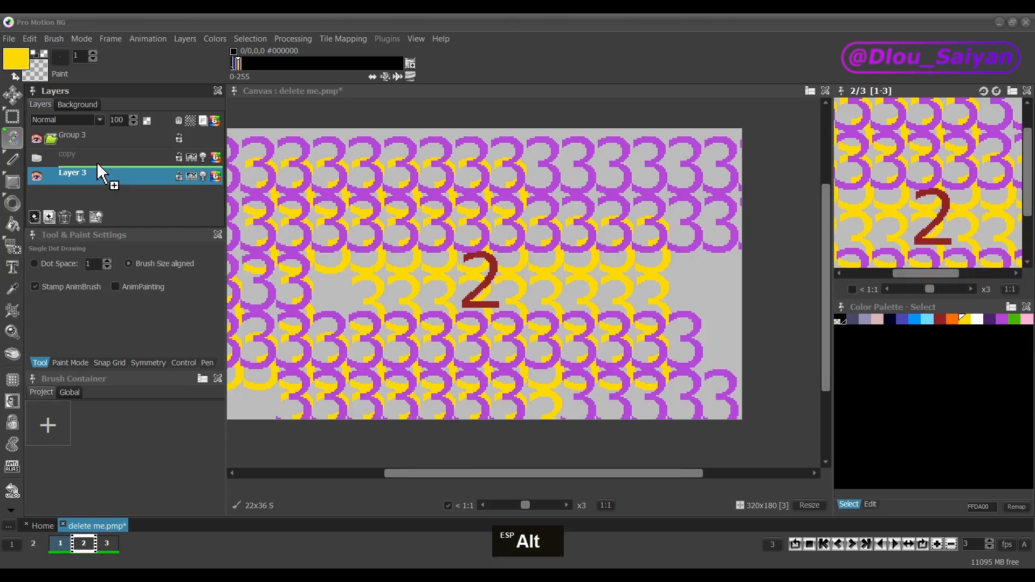
drag(96, 162, 98, 169)
key(alt)
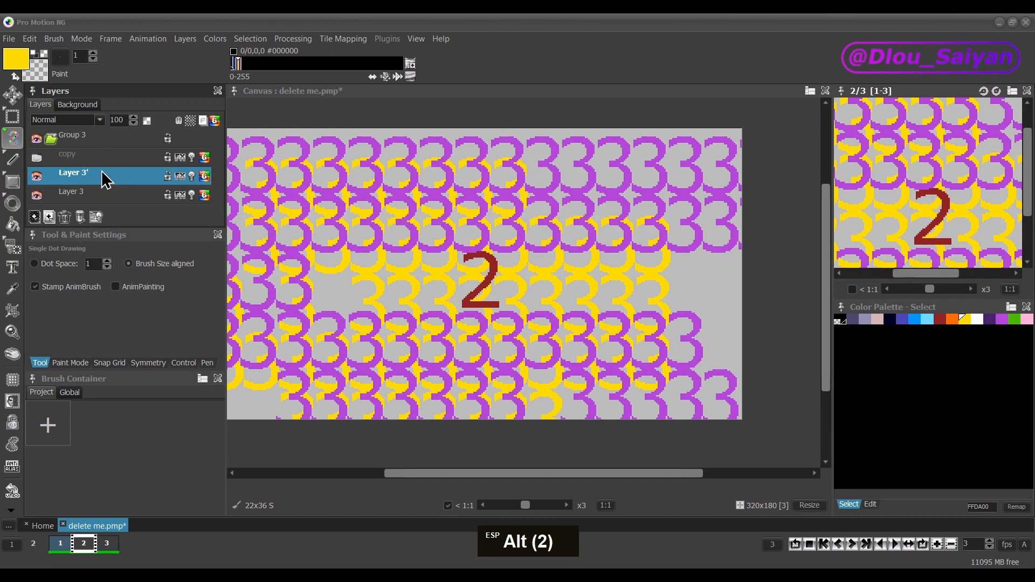
drag(102, 172, 101, 162)
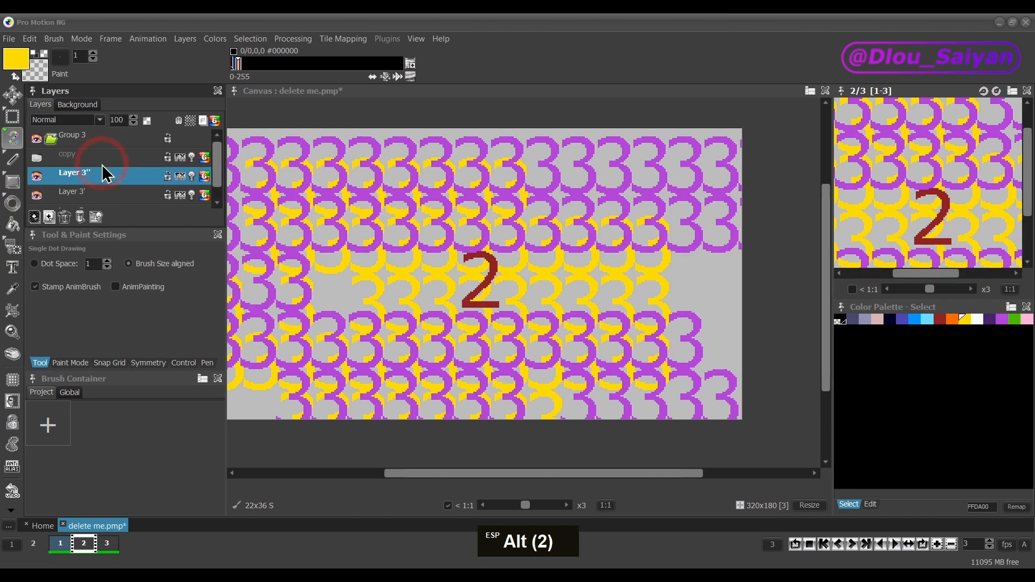
click(39, 181)
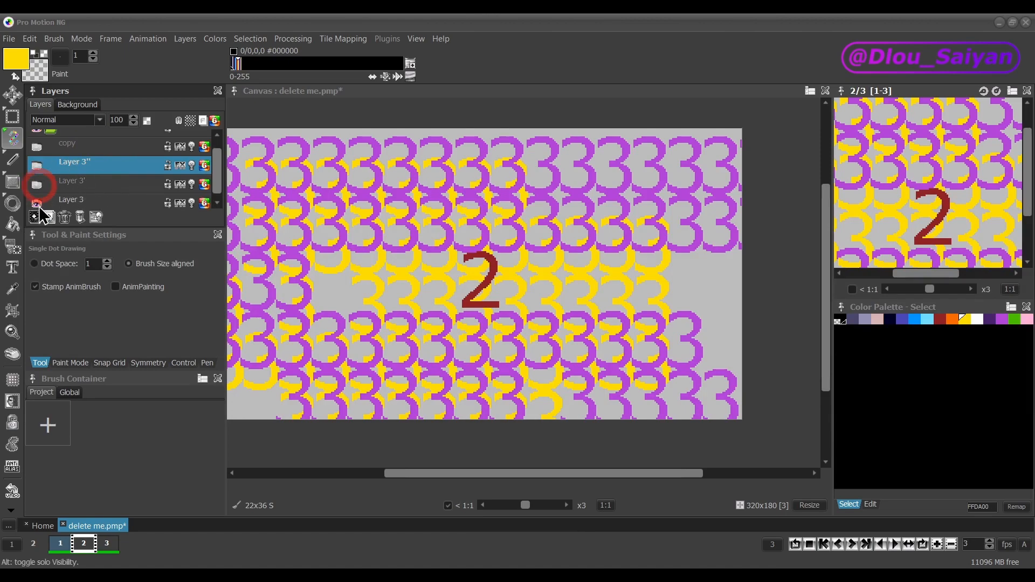
alt+click(37, 165)
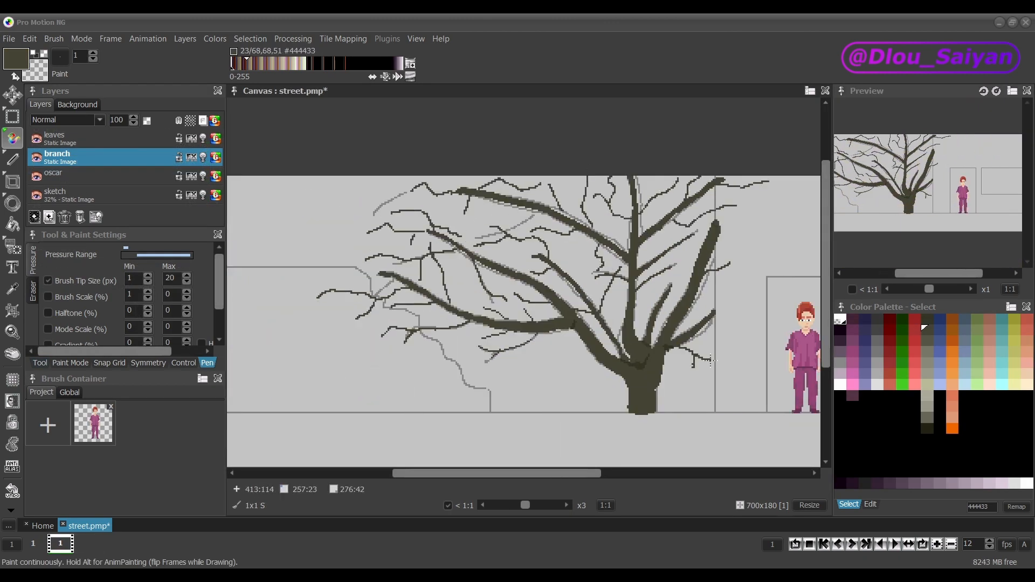
In street.pmp, draw thin twigs off the tree's main limbs on the branch layer in dark olive #444433.
drag(711, 361, 711, 371)
drag(598, 361, 568, 363)
drag(662, 281, 690, 247)
drag(475, 262, 486, 286)
drag(460, 191, 437, 193)
drag(537, 334, 524, 344)
drag(639, 215, 652, 201)
drag(584, 199, 591, 223)
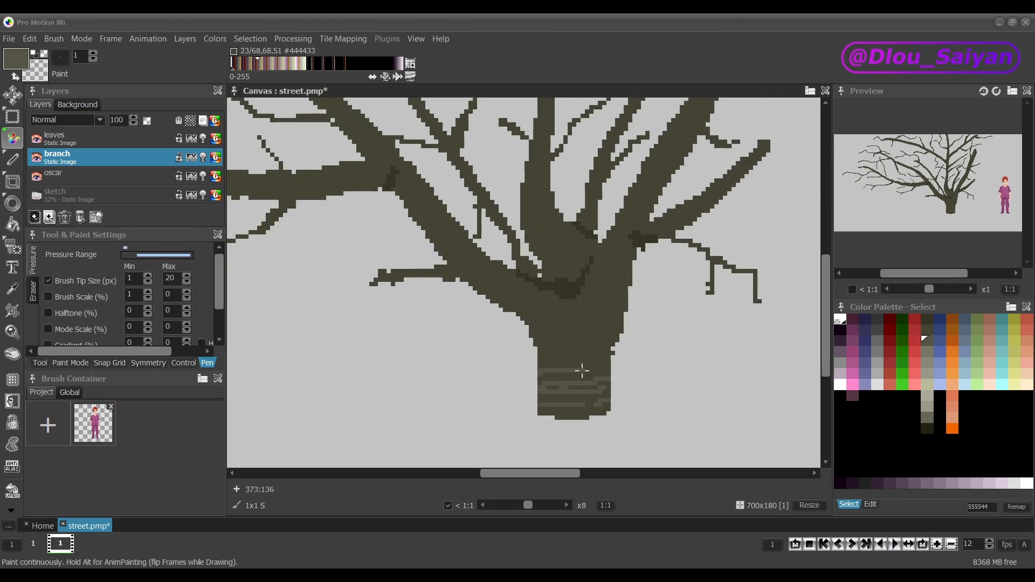
Add bark texture to the trunk and main limbs on the branch layer with short strokes of lighter olive #555544.
mouse_move(580, 370)
mouse_down()
mouse_move(643, 212)
mouse_move(674, 219)
mouse_up()
drag(668, 216, 667, 302)
scroll(518, 302, up, 2)
drag(599, 324, 504, 259)
scroll(504, 258, down, 2)
drag(674, 272, 485, 253)
scroll(485, 291, down, 1)
drag(532, 318, 516, 334)
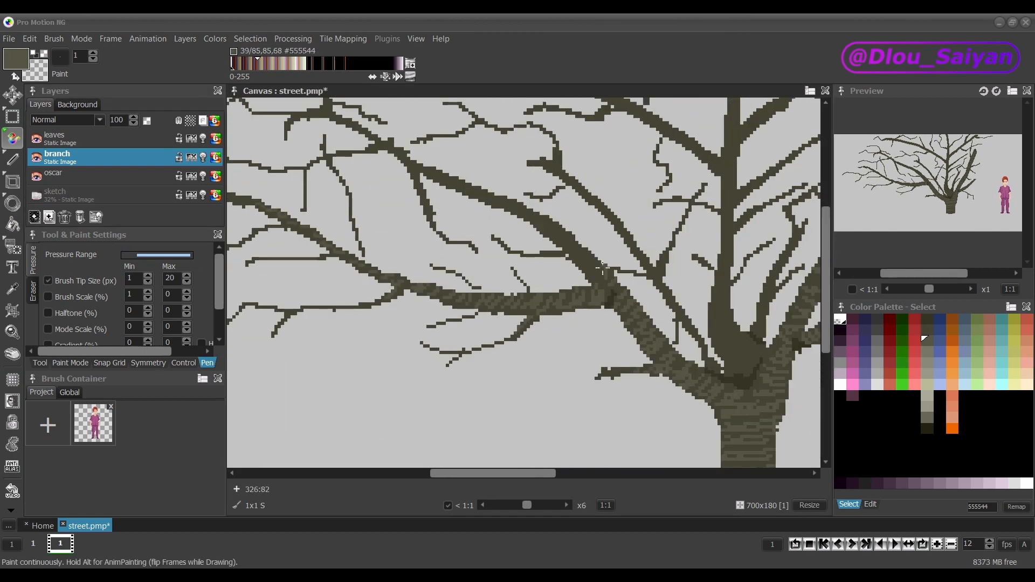
drag(603, 268, 579, 246)
mouse_move(751, 372)
mouse_down()
mouse_move(620, 372)
mouse_move(596, 350)
mouse_move(609, 412)
mouse_up()
drag(685, 153, 700, 148)
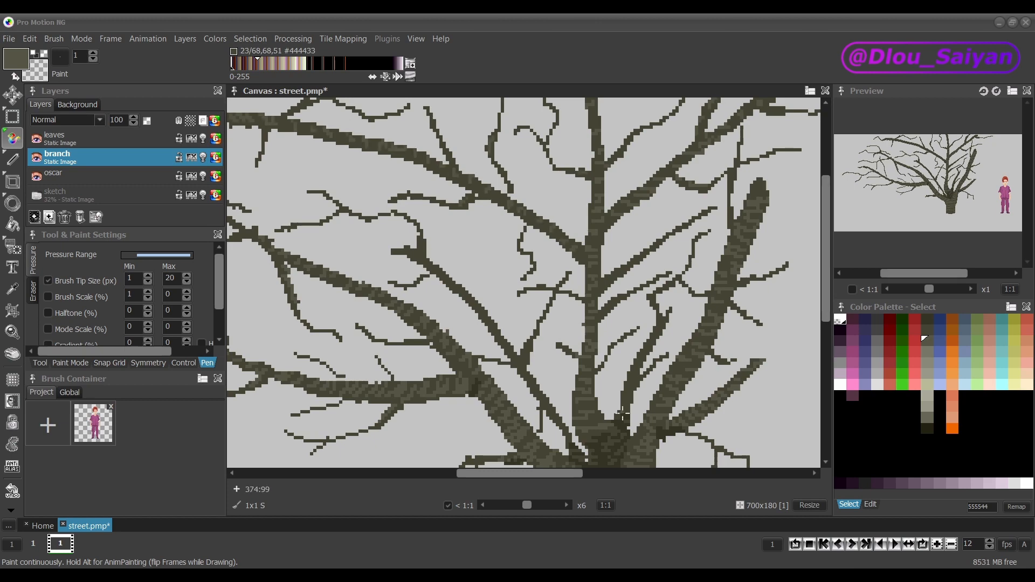
Finish the light bark strokes at the trunk fork and shade the trunk and lower limbs with darker olive #333322.
drag(623, 411, 632, 393)
scroll(648, 353, down, 3)
click(927, 319)
scroll(606, 346, up, 2)
drag(529, 285, 520, 296)
drag(487, 473, 443, 473)
drag(615, 247, 596, 258)
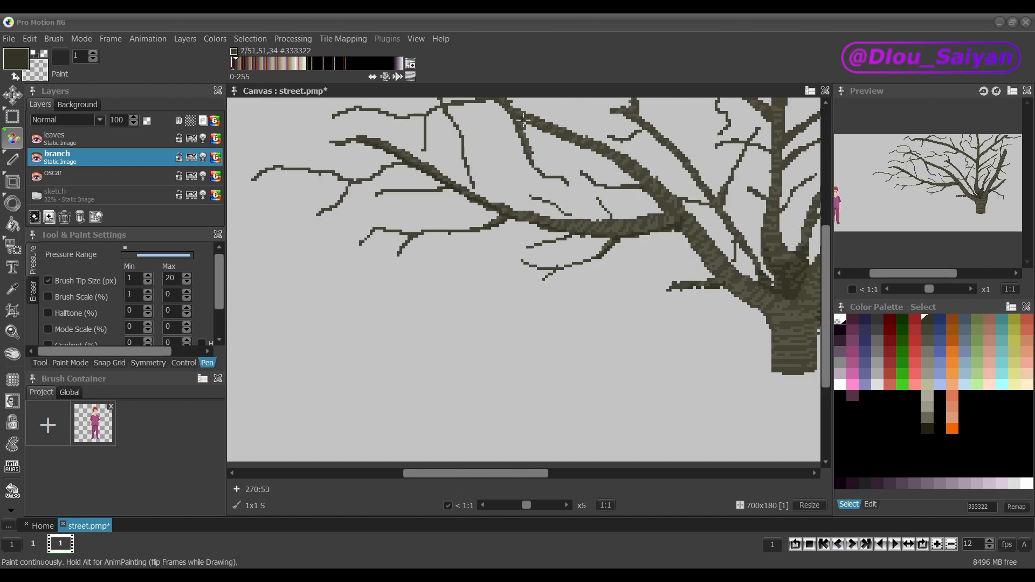
Continue the #333322 bark shading across the limbs on the branch layer and save street.pmp.
drag(525, 121, 717, 272)
scroll(712, 270, up, 1)
drag(717, 272, 432, 294)
scroll(432, 302, down, 1)
drag(510, 153, 410, 226)
scroll(620, 323, down, 1)
key(ctrl+s)
scroll(634, 315, down, 1)
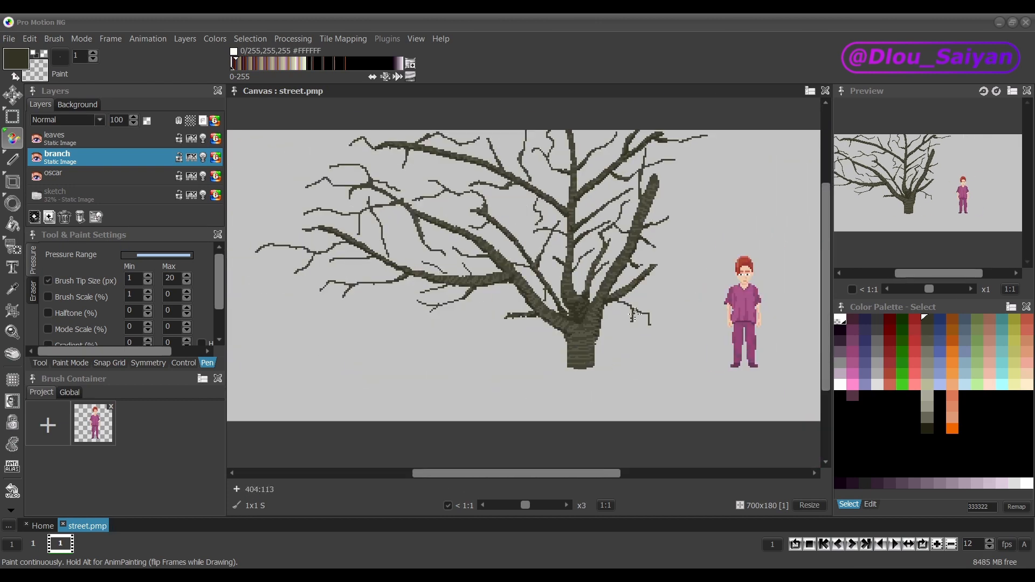
scroll(589, 349, up, 6)
drag(604, 291, 620, 268)
mouse_move(572, 294)
mouse_down()
mouse_move(548, 316)
mouse_move(534, 272)
mouse_move(655, 234)
mouse_up()
scroll(599, 366, down, 7)
On the leaves layer, spray blossom dots over the branches with a size 2 brush, radius 13 and pressure 8, including pink #CC66AA.
click(107, 138)
key(comma)
key(a)
click(355, 331)
key(ctrl+z)
key(plus)
click(853, 373)
drag(458, 254, 530, 218)
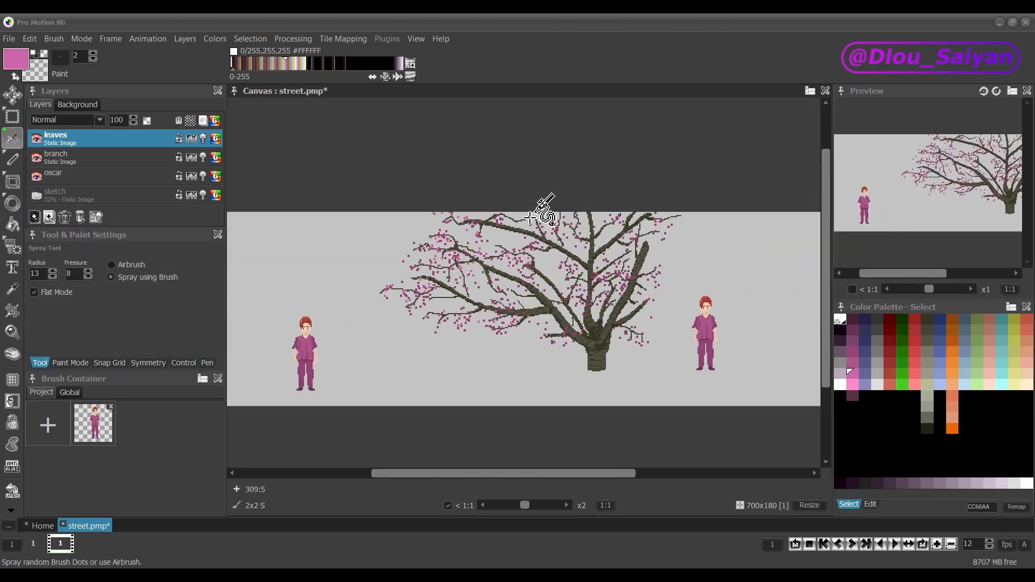
Spray #994477 blossoms on the leaves layer, with the Spray Tool set to radius 16, pressure 1 and Flat Mode off.
click(852, 349)
drag(647, 334, 450, 294)
click(68, 294)
scroll(81, 276, down, 7)
scroll(44, 273, up, 3)
drag(475, 254, 451, 268)
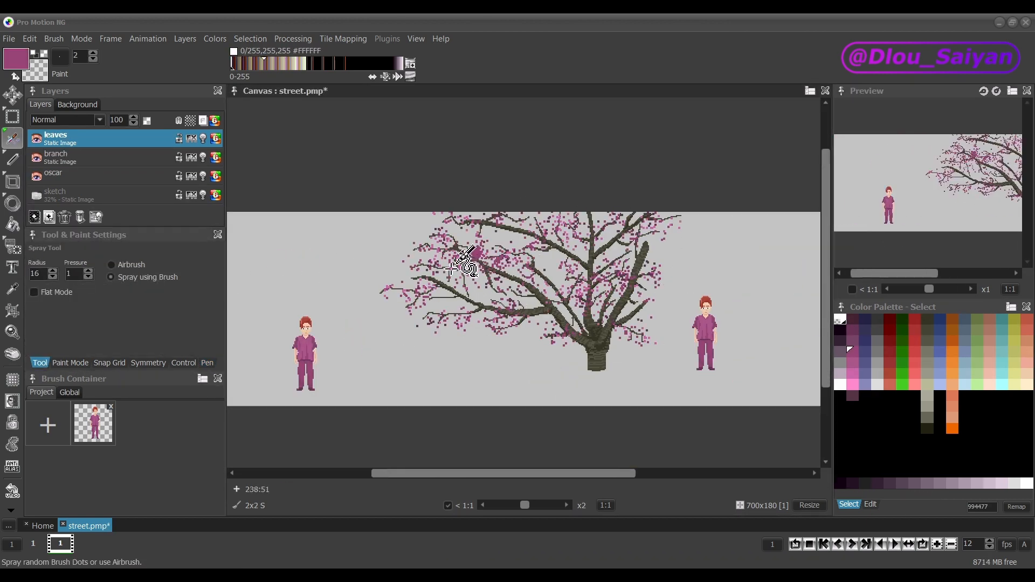
Add a new layer named leaves 2 above the leaves layer.
click(49, 217)
click(88, 246)
text(leaves 2)
key(Return)
Spray dense #994477 blossoms over the tree's left branches on leaves 2 with pressure 28 and Flat Mode on.
scroll(88, 274, up, 20)
click(34, 292)
drag(415, 231, 520, 250)
drag(459, 313, 510, 311)
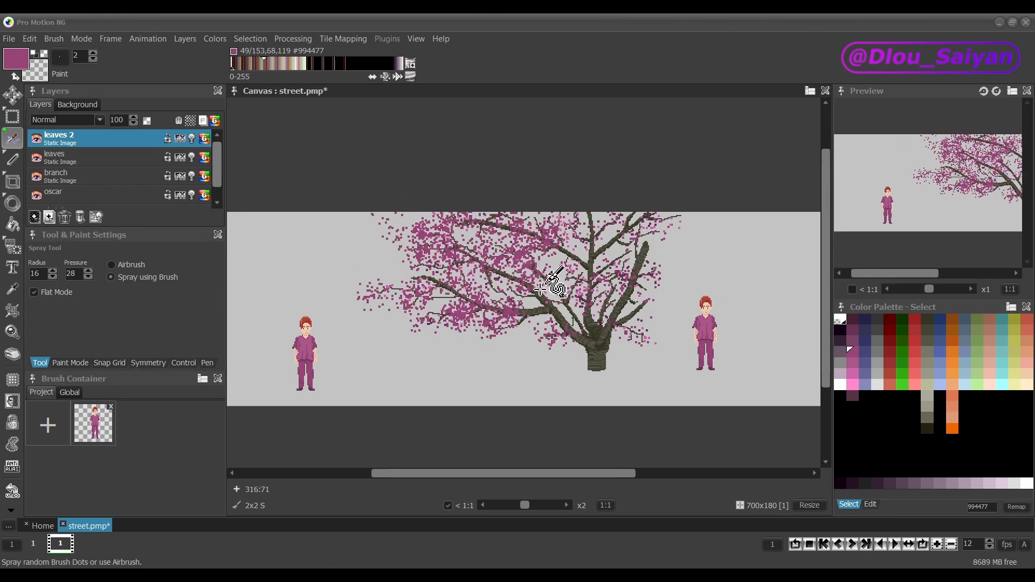
Spray darker #663355 blossoms across the right and lower crown on leaves 2 with radius 8.
click(852, 330)
scroll(45, 274, down, 8)
mouse_move(642, 310)
mouse_down()
mouse_move(583, 283)
mouse_move(556, 322)
mouse_up()
Choose pink #CC66AA and add a new top layer named leaves 3.
click(853, 373)
click(50, 216)
double_click(88, 138)
text(leaves )
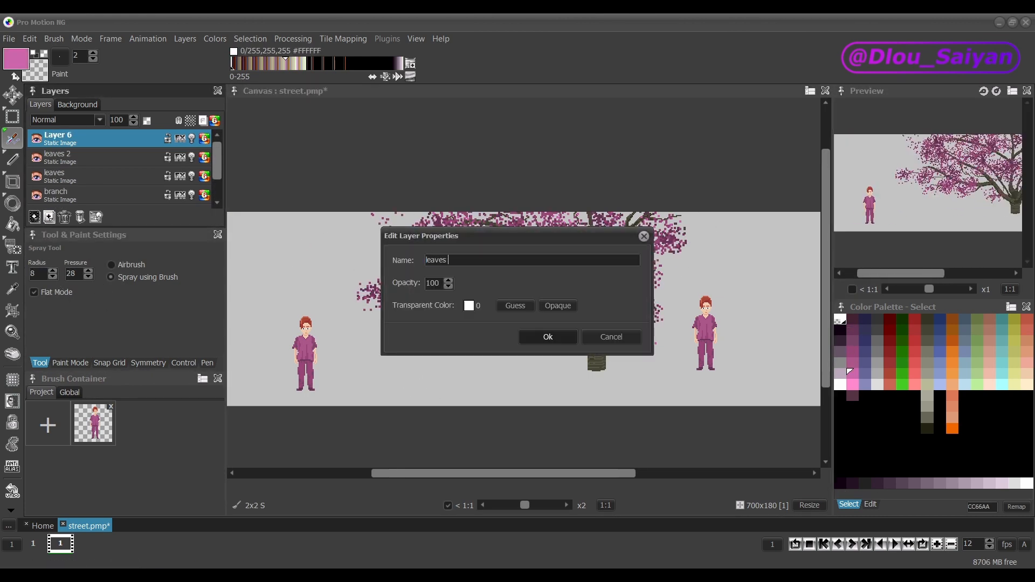
text(3)
key(Return)
On leaves 3, spray light #CC66AA blossoms and #994477 touches over the crown with radius 8 and pressure 22.
scroll(88, 274, down, 6)
mouse_move(593, 356)
mouse_down()
mouse_move(423, 205)
mouse_move(625, 253)
mouse_move(576, 259)
mouse_move(631, 336)
mouse_move(475, 249)
mouse_up()
click(852, 330)
click(853, 352)
drag(541, 256, 378, 278)
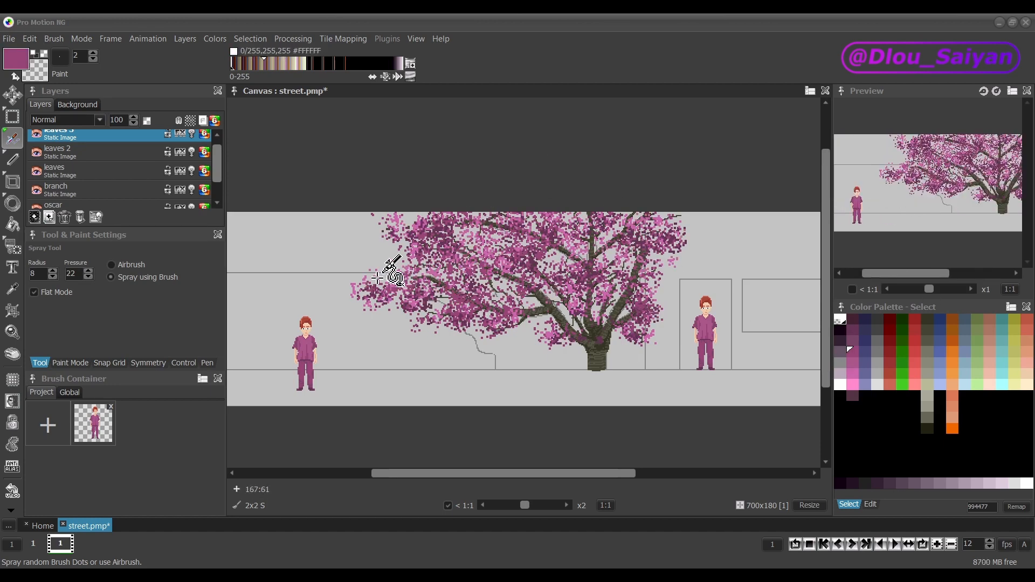
Spray more blossoms over the middle and lower crown on leaves 3 using colours sampled from the canvas.
right_click(622, 258)
drag(625, 254, 509, 270)
right_click(482, 350)
mouse_move(524, 308)
mouse_down()
mouse_move(530, 321)
mouse_move(631, 338)
mouse_move(617, 322)
mouse_up()
Switch to freehand drawing and toggle the leaves layer's visibility off and on.
key(d)
scroll(38, 179, up, 1)
click(38, 177)
click(38, 177)
Touch up the crown's outer edges, working down through the leaves 3, leaves 2, leaves and branch layers.
click(70, 138)
drag(329, 308, 349, 308)
scroll(349, 308, up, 3)
key(Page_Down)
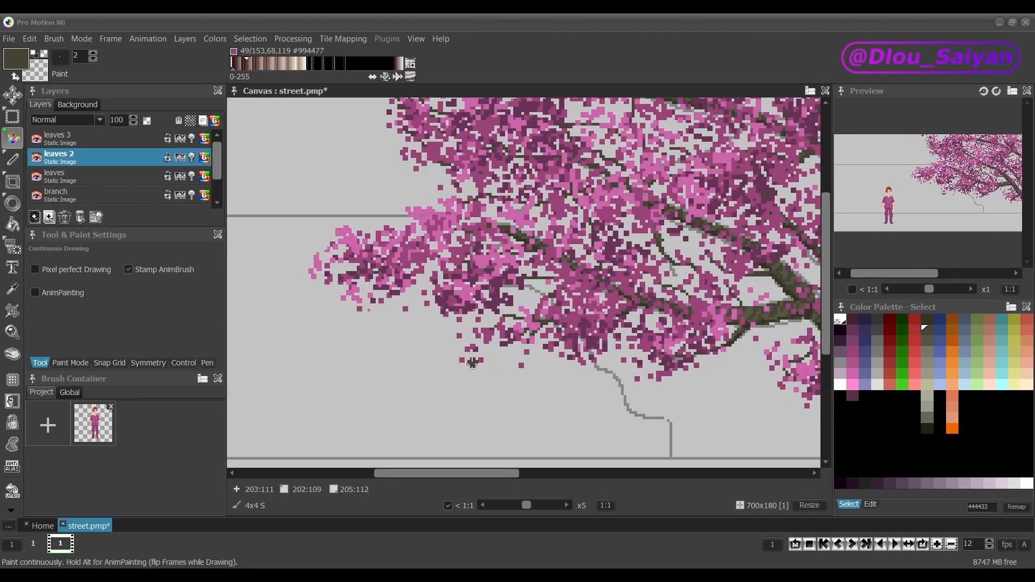
scroll(545, 370, down, 2)
scroll(555, 319, down, 1)
key(Page_Down)
scroll(496, 291, up, 2)
key(Page_Down)
scroll(701, 259, down, 1)
drag(701, 262, 453, 263)
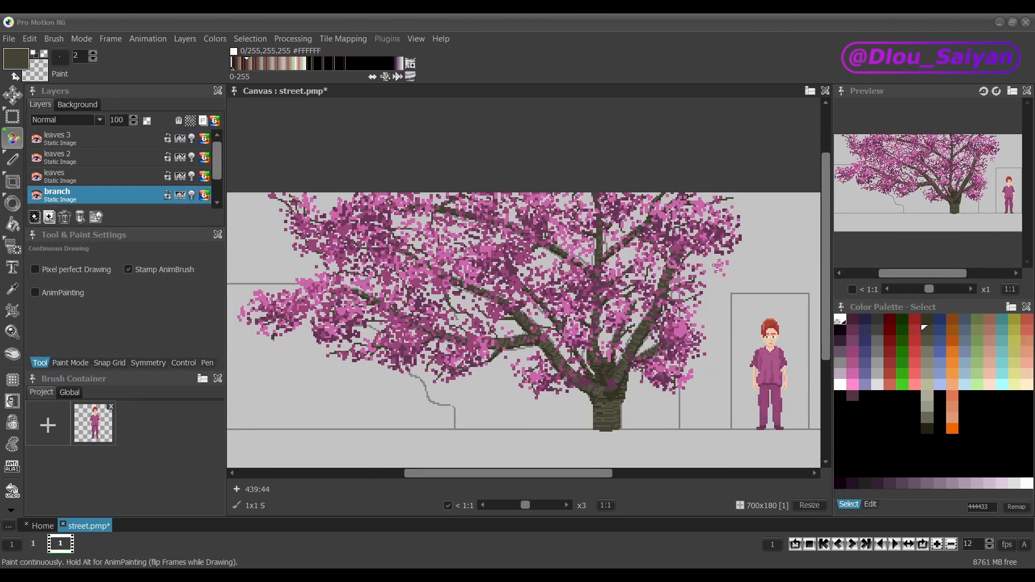
scroll(718, 265, down, 1)
scroll(715, 367, up, 2)
scroll(571, 367, down, 2)
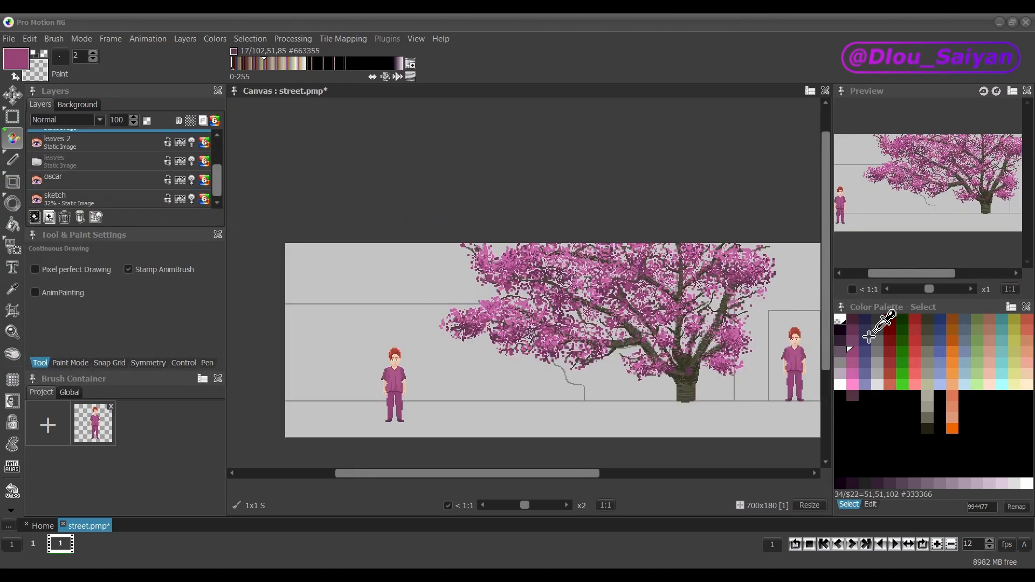
Add a wall layer above sketch and paint the wall area blue #445588 with a dotted 8-pixel square brush.
click(70, 199)
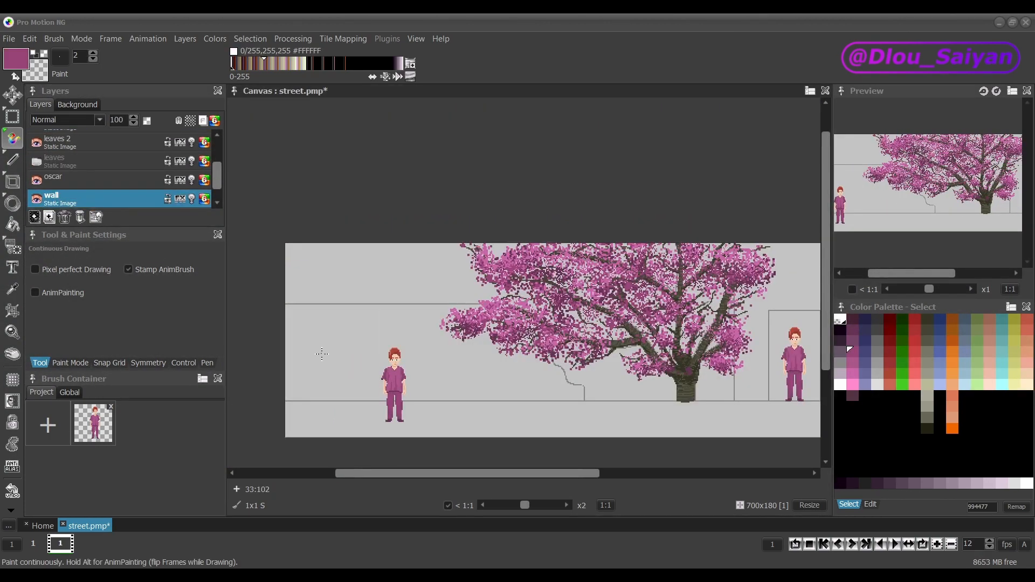
click(939, 340)
scroll(322, 328, up, 1)
click(206, 362)
key(s)
click(274, 432)
click(39, 363)
mouse_move(273, 432)
mouse_down()
mouse_move(704, 431)
mouse_move(374, 363)
mouse_move(485, 367)
mouse_up()
Gather the branch and leaves layers in a layer group named tree.
drag(216, 175, 217, 164)
click(35, 215)
text(tree)
key(Return)
With the tree group temporarily hidden, extend the blue wall's stepped edge down to the ground line on the wall layer.
click(36, 138)
click(81, 176)
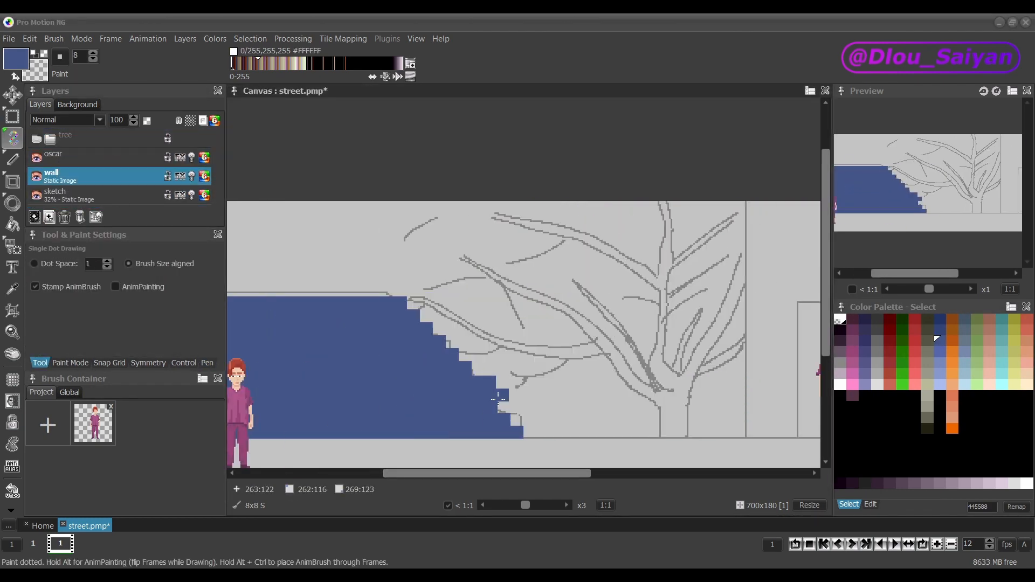
drag(498, 399, 560, 432)
mouse_move(385, 473)
mouse_down()
mouse_move(328, 473)
mouse_move(346, 392)
mouse_up()
click(36, 139)
Add a new layer named graffiti above the wall layer.
click(35, 217)
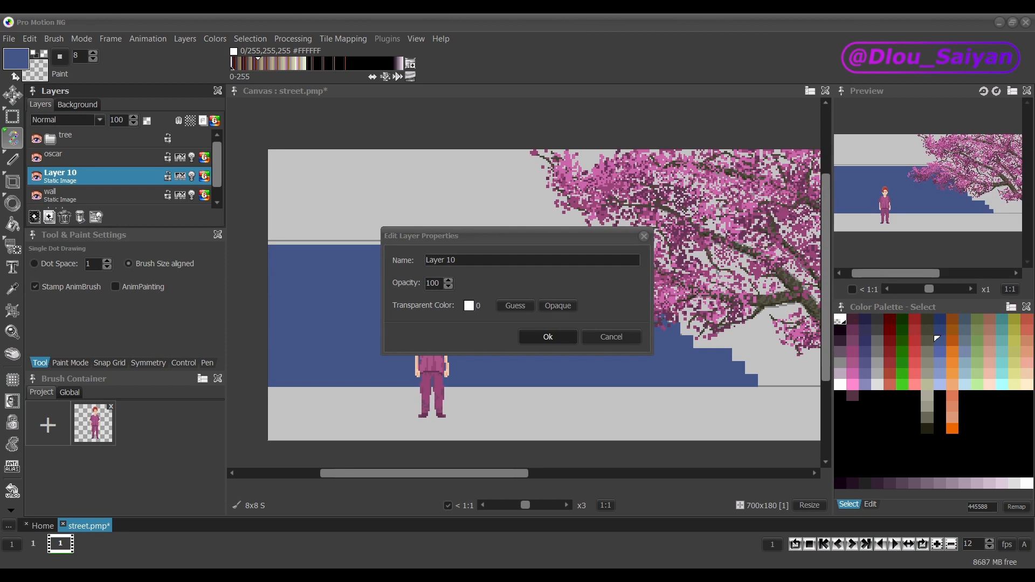
text(graffiti)
key(Return)
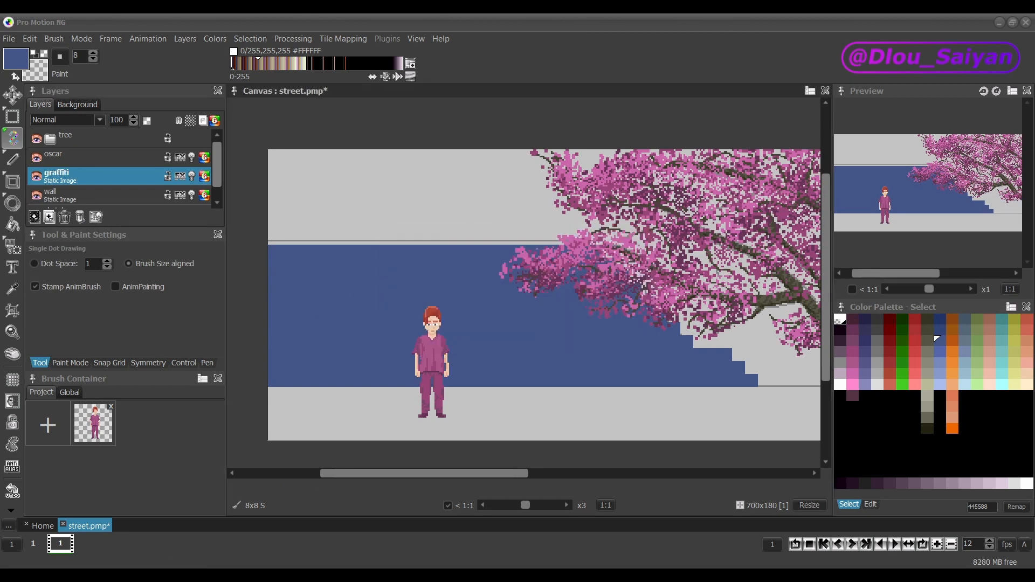
Set the Spray Tool to Airbrush with pressure 67, testing strokes on the graffiti layer and undoing them.
click(14, 142)
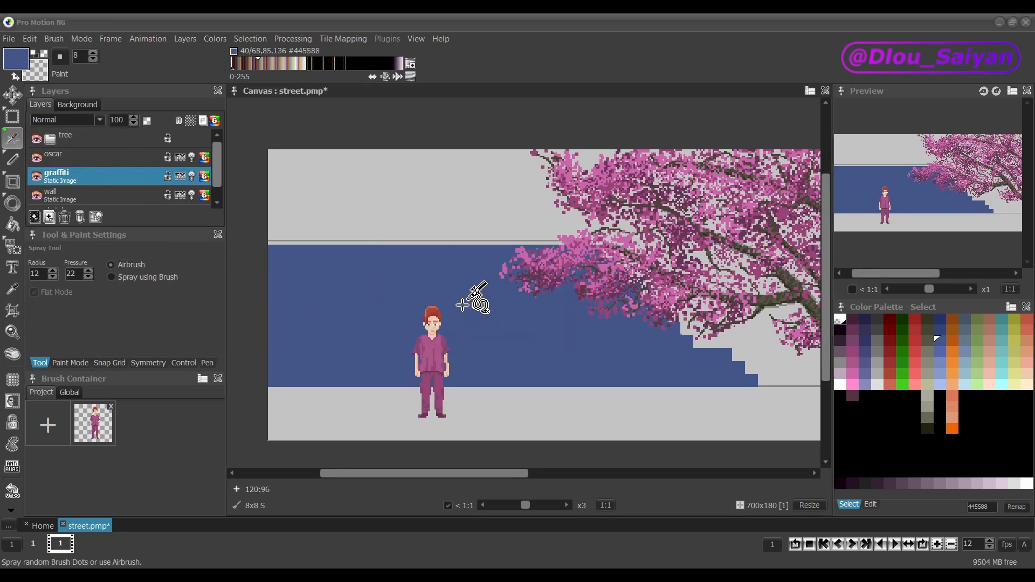
click(75, 273)
drag(92, 289, 110, 289)
drag(441, 291, 480, 318)
key(ctrl+z)
click(73, 274)
drag(110, 289, 133, 289)
drag(488, 318, 518, 337)
key(ctrl+z)
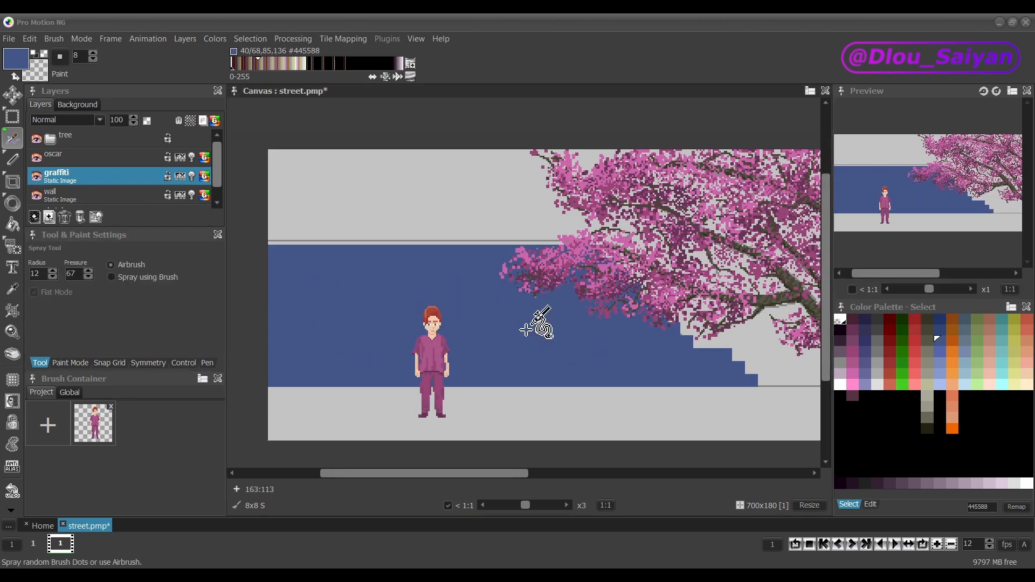
Reduce the airbrush radius to 4, undoing the test spray on the graffiti layer.
click(36, 273)
drag(46, 289, 41, 289)
mouse_move(470, 318)
mouse_down()
mouse_move(482, 332)
mouse_move(537, 340)
mouse_up()
click(54, 278)
click(53, 277)
key(ctrl+z)
key(ctrl+z)
Choose near-black #110011 for the airbrush and undo the test stroke on the graffiti layer.
click(841, 330)
drag(477, 321, 486, 339)
scroll(506, 364, up, 2)
scroll(464, 410, down, 1)
key(ctrl+z)
Try dark #110011 airbrush strokes directly on the wall layer and undo them.
click(108, 195)
drag(435, 310, 451, 361)
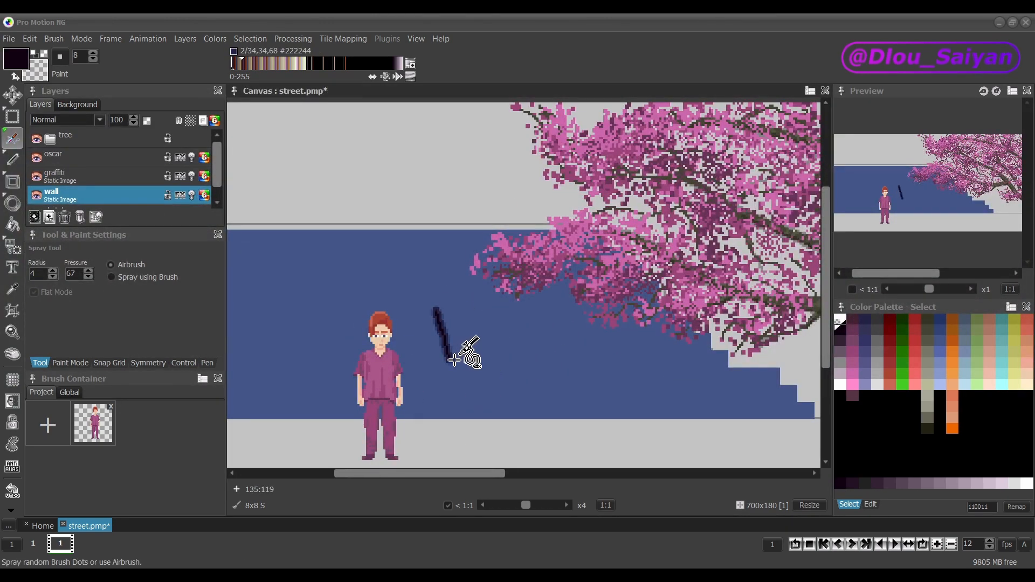
key(ctrl+z)
scroll(496, 351, down, 1)
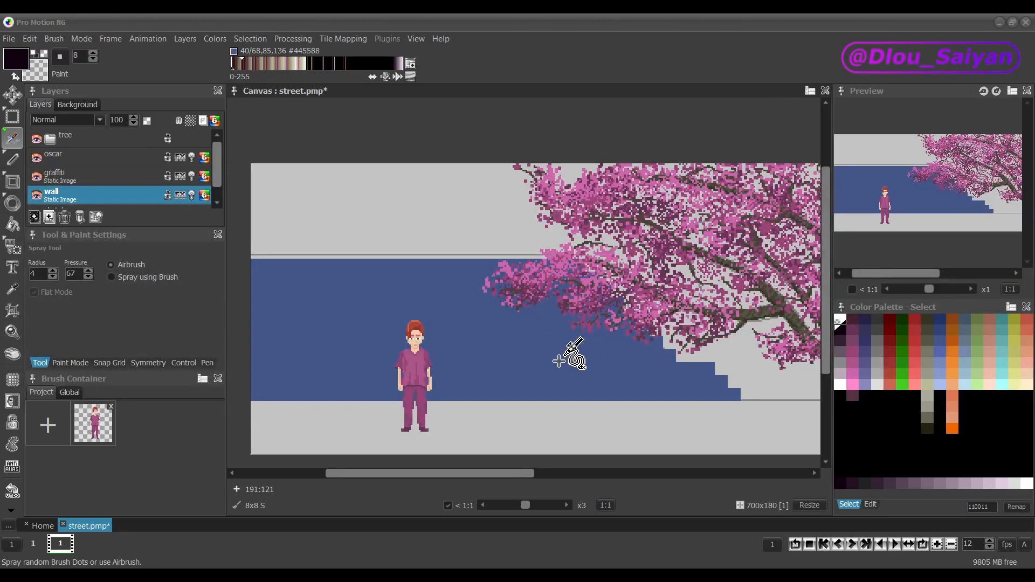
scroll(546, 363, up, 1)
scroll(475, 345, down, 1)
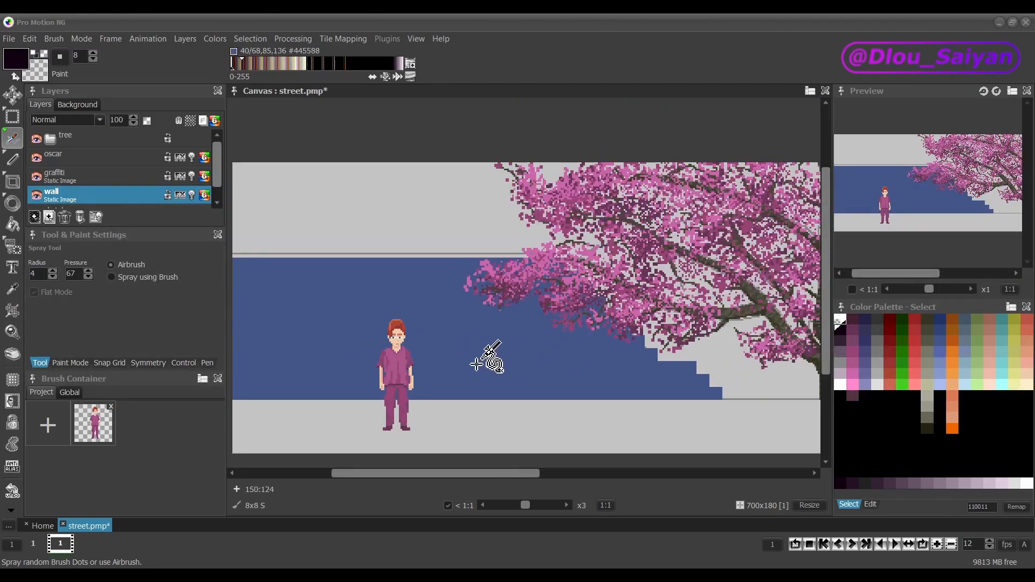
scroll(497, 357, up, 1)
scroll(426, 300, up, 1)
drag(422, 326, 425, 290)
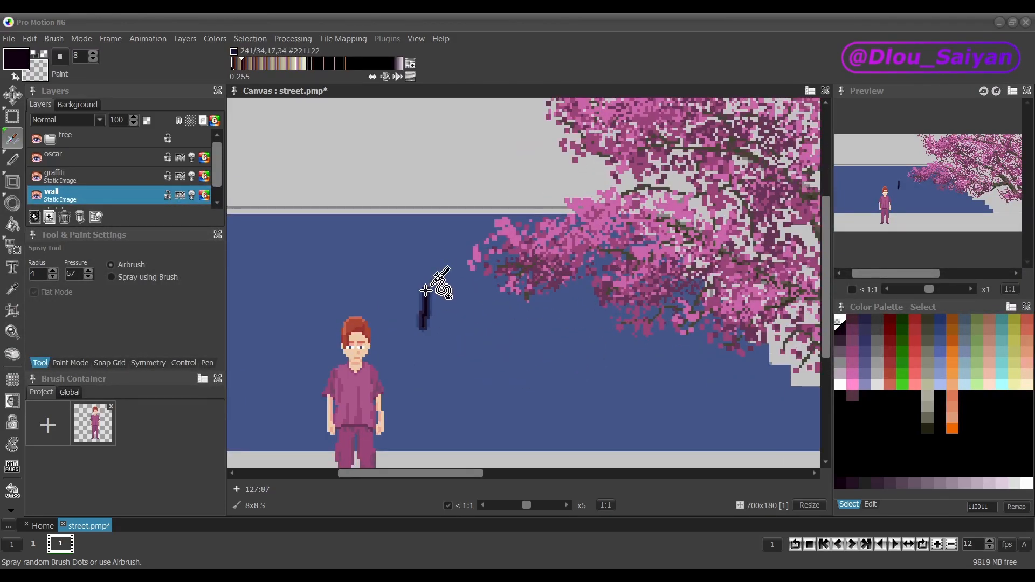
key(ctrl+z)
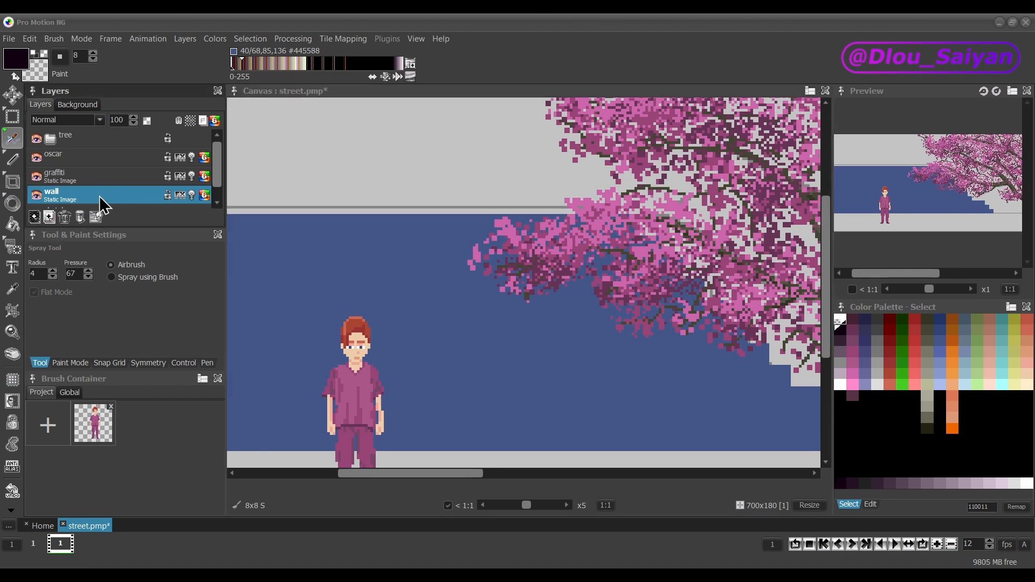
Duplicate the wall layer.
ctrl+click(99, 196)
click(49, 217)
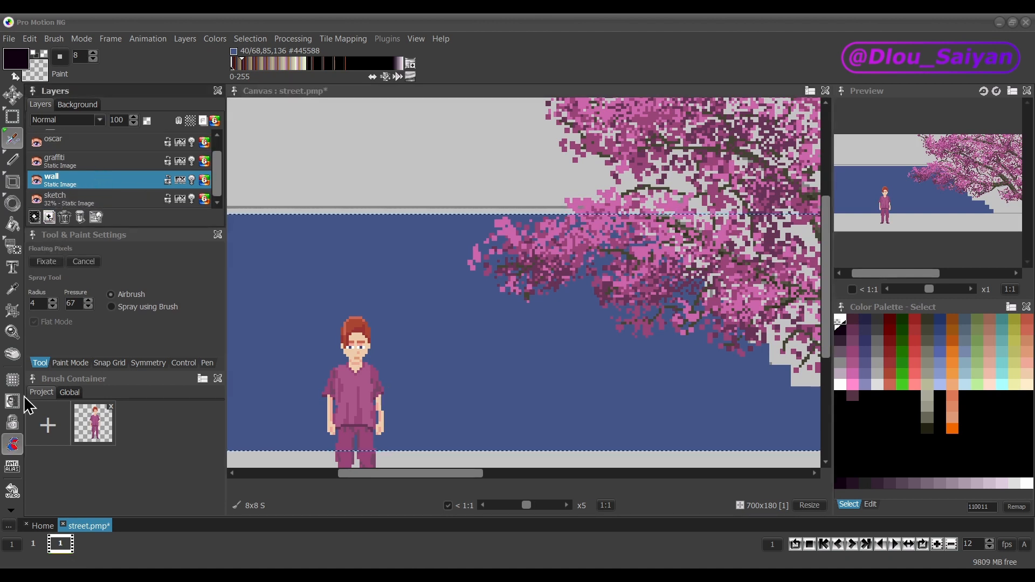
click(83, 182)
Delete the empty graffiti layer and rename the wall layer's copy to graffiti.
click(69, 167)
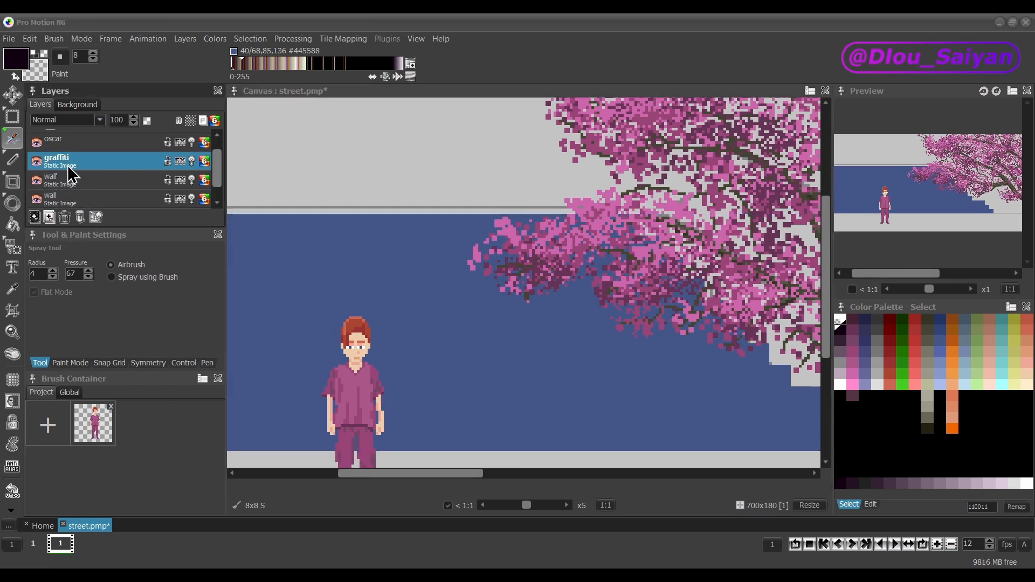
double_click(65, 161)
text(graff)
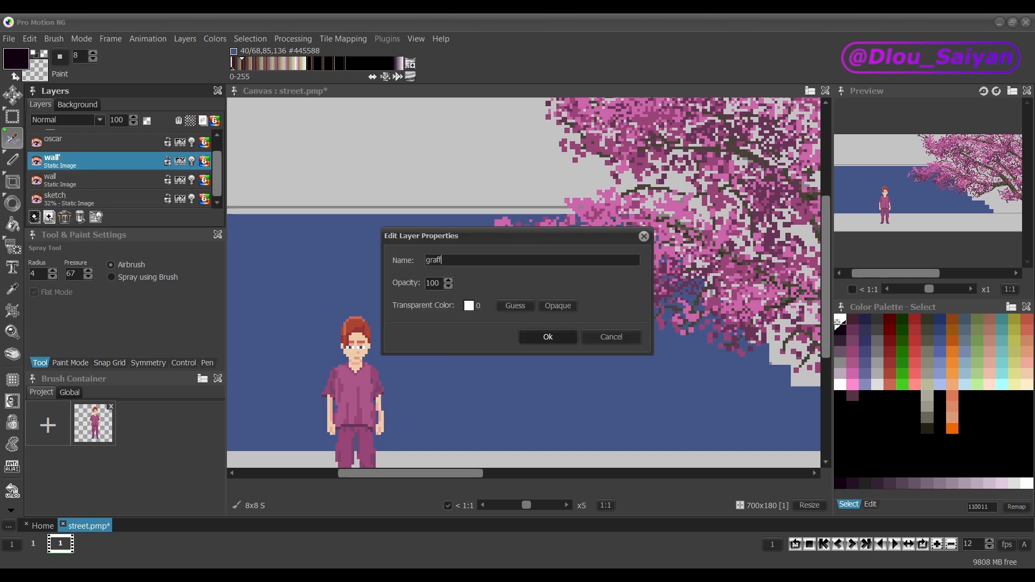
text(iti)
key(Return)
Airbrush large graffiti lettering in #110011 across the blue wall on the graffiti layer, hiding the oscar layer.
mouse_move(448, 473)
mouse_down()
mouse_move(455, 490)
mouse_move(434, 485)
mouse_up()
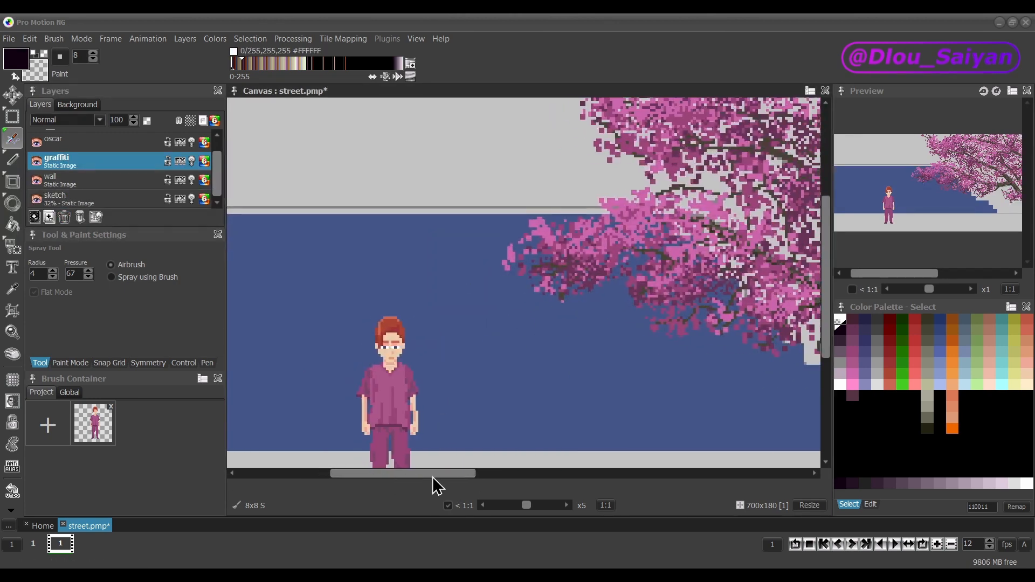
drag(448, 289, 415, 328)
drag(468, 291, 469, 329)
mouse_move(456, 289)
mouse_down()
mouse_move(482, 282)
mouse_move(412, 323)
mouse_up()
click(36, 142)
mouse_move(432, 334)
mouse_down()
mouse_move(400, 344)
mouse_move(431, 236)
mouse_up()
mouse_move(515, 265)
mouse_down()
mouse_move(463, 292)
mouse_move(614, 351)
mouse_up()
drag(356, 373, 712, 421)
Outline the graffiti letters in red with an airbrush radius of 2.
click(890, 362)
click(52, 277)
click(53, 277)
mouse_move(404, 302)
mouse_down()
mouse_move(499, 287)
mouse_move(421, 384)
mouse_move(500, 436)
mouse_move(715, 355)
mouse_move(704, 340)
mouse_up()
Airbrush grey #888888 highlights onto the dark graffiti letters on the graffiti layer.
click(877, 362)
drag(471, 246, 484, 274)
drag(560, 333, 591, 423)
mouse_move(598, 336)
mouse_down()
mouse_move(662, 364)
mouse_move(747, 355)
mouse_up()
click(840, 396)
mouse_move(452, 341)
mouse_down()
mouse_move(654, 285)
mouse_move(470, 364)
mouse_move(612, 384)
mouse_move(597, 342)
mouse_move(597, 377)
mouse_up()
click(840, 396)
click(877, 362)
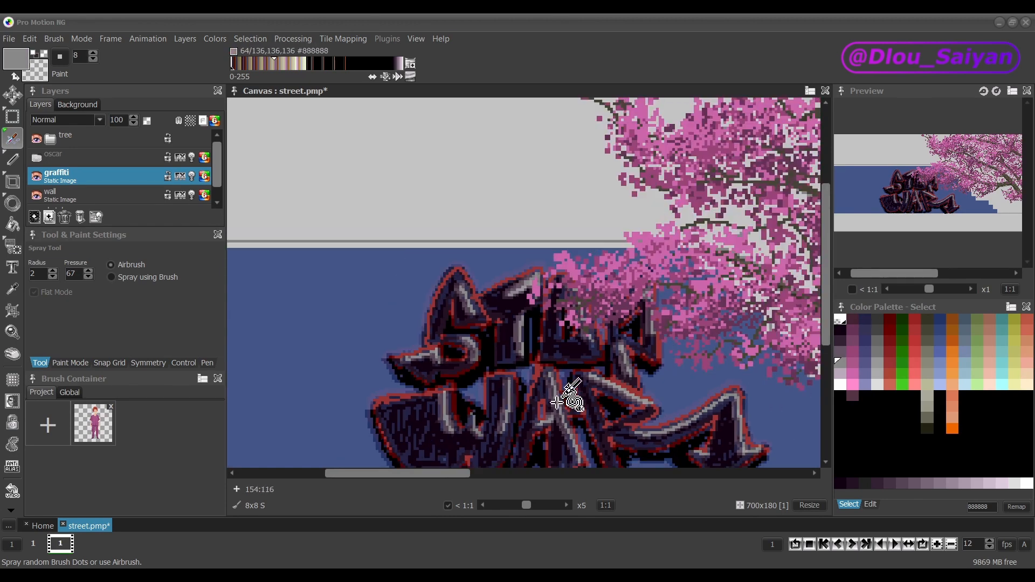
drag(522, 264, 521, 300)
click(840, 350)
mouse_move(398, 372)
mouse_down()
mouse_move(408, 400)
mouse_move(460, 223)
mouse_up()
key(ctrl+z)
Airbrush dark red #882222 flames around the graffiti lettering with a radius of 6, hiding the tree layer group.
scroll(525, 321, down, 1)
click(889, 349)
drag(712, 409, 679, 303)
drag(460, 221, 612, 216)
click(36, 139)
mouse_move(740, 372)
mouse_down()
mouse_move(653, 329)
mouse_move(407, 302)
mouse_move(648, 406)
mouse_up()
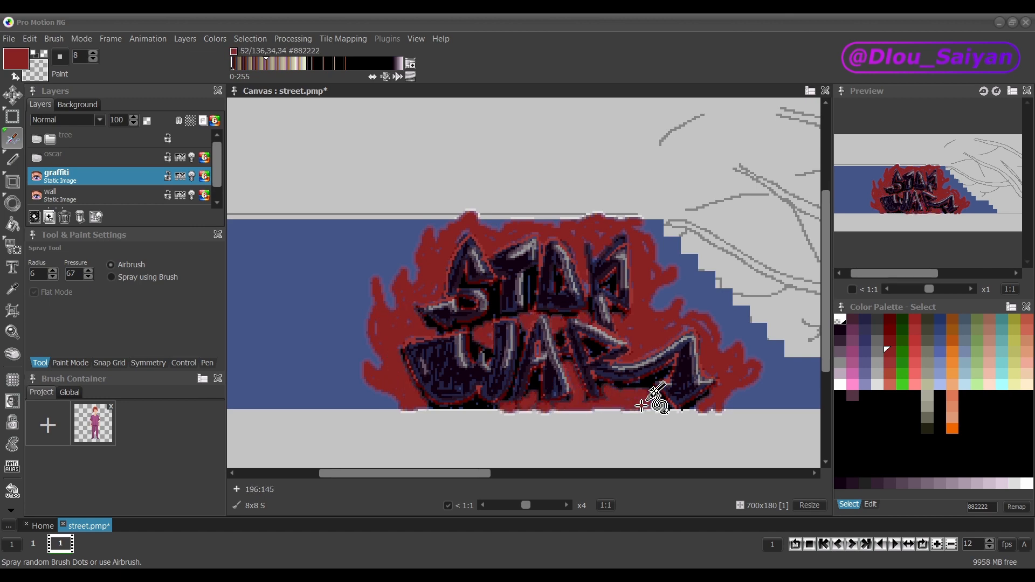
Airbrush orange midtones into the red flames on both sides of the graffiti lettering.
click(952, 351)
drag(391, 380, 402, 283)
drag(426, 286, 469, 227)
drag(723, 396, 701, 323)
drag(647, 339, 648, 278)
Dab #CCCC77 highlights onto the flames and sparks at airbrush radius 4 and pressure 24, and pick #110011 as the paint color.
click(1012, 361)
drag(371, 371, 377, 378)
drag(382, 340, 379, 300)
drag(400, 294, 404, 280)
drag(422, 258, 432, 242)
click(471, 223)
drag(516, 231, 521, 224)
drag(754, 372, 732, 355)
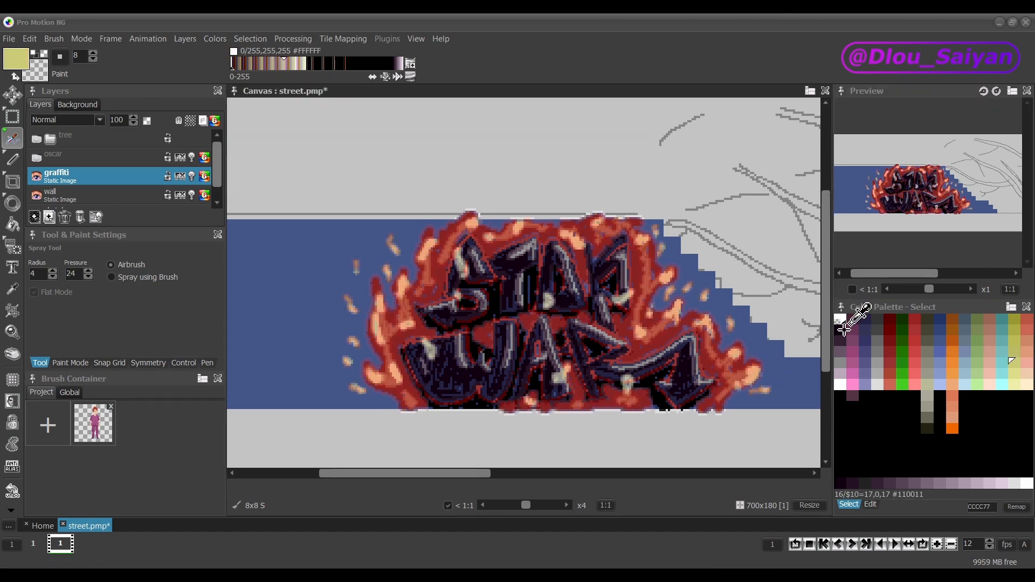
click(844, 331)
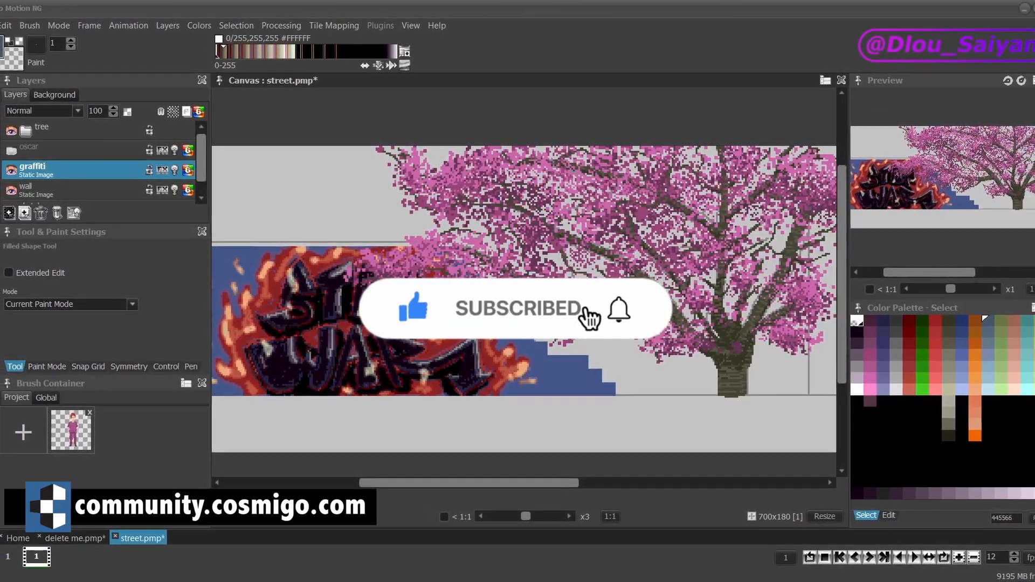
Toggle the visibility of the tree layer group and the graffiti layer off and on to compare the scene.
click(14, 135)
click(14, 135)
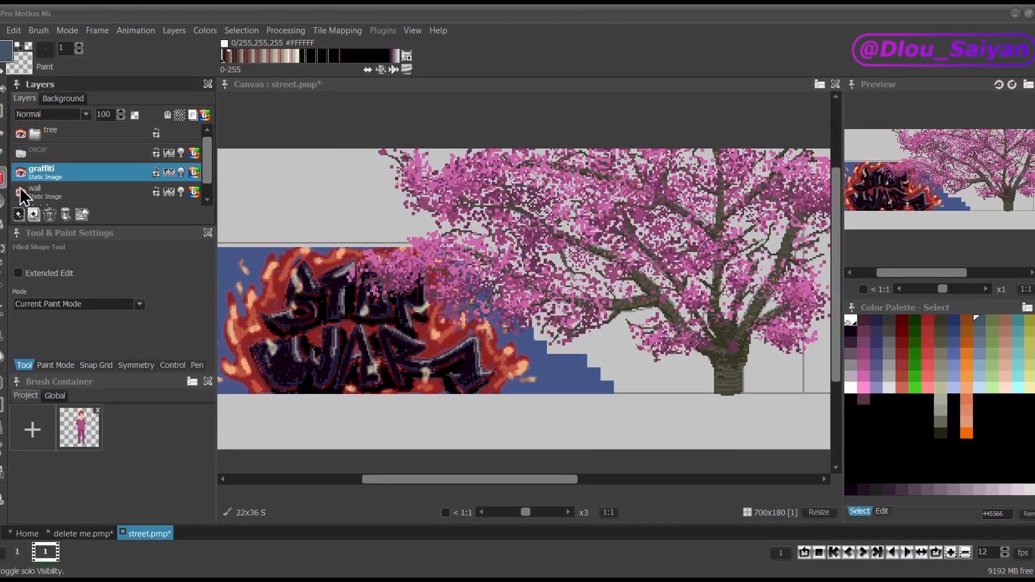
click(20, 173)
click(20, 173)
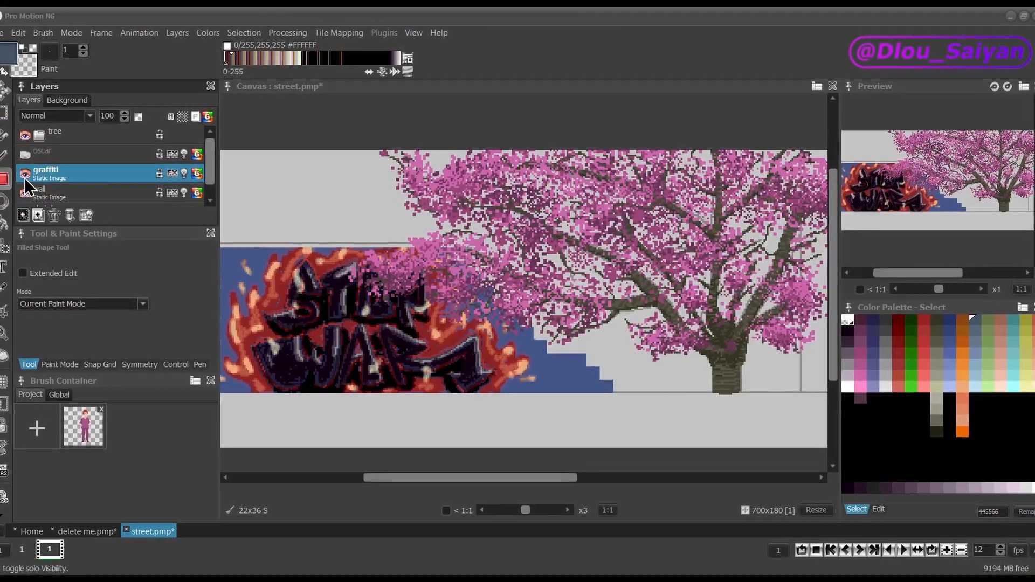